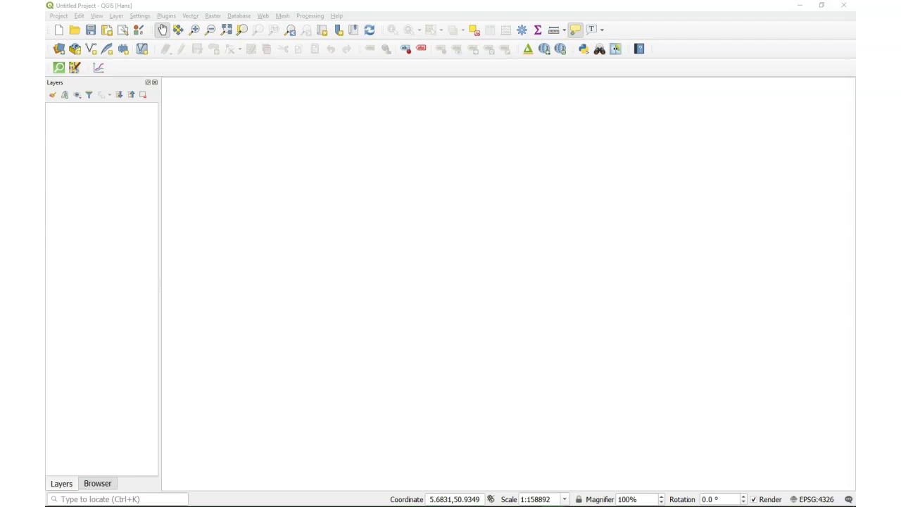
# Confirm the Georeferencer GDAL plugin is enabled in the Plugins manager
pyautogui.click(163, 14)
pyautogui.click(167, 15)
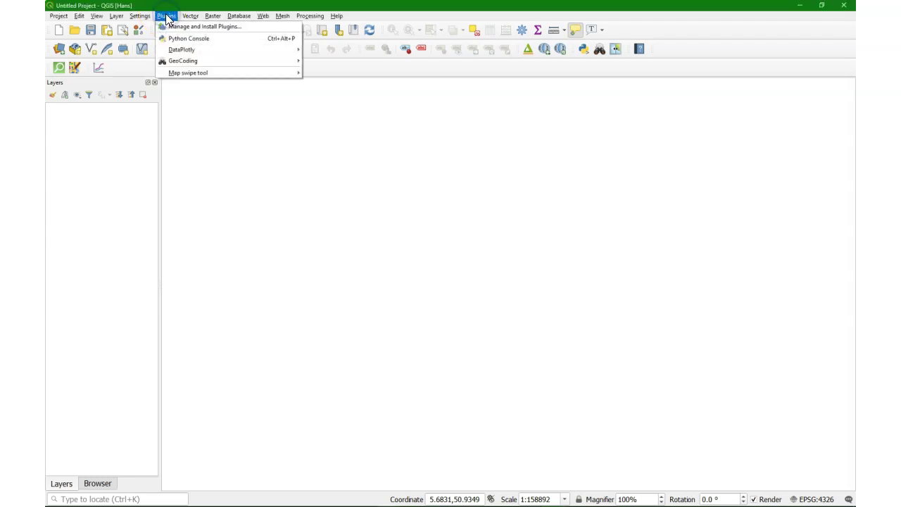
pyautogui.click(172, 26)
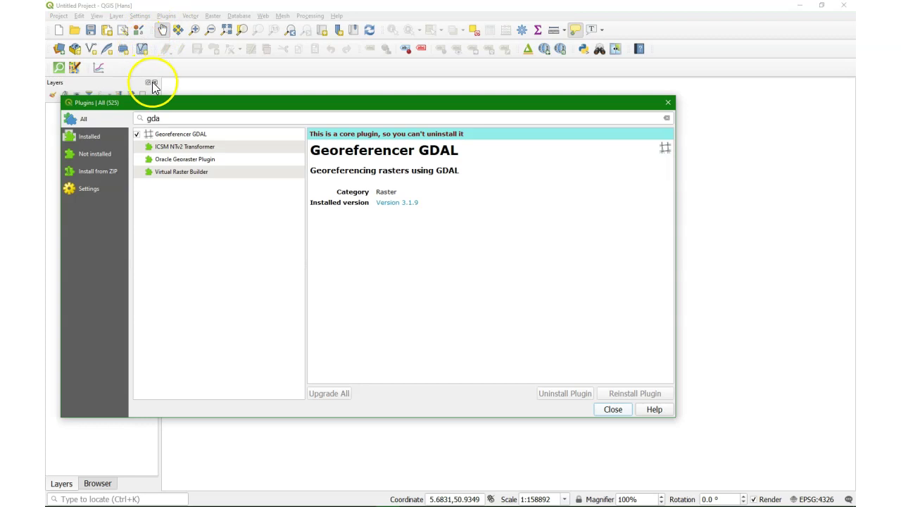
pyautogui.click(160, 138)
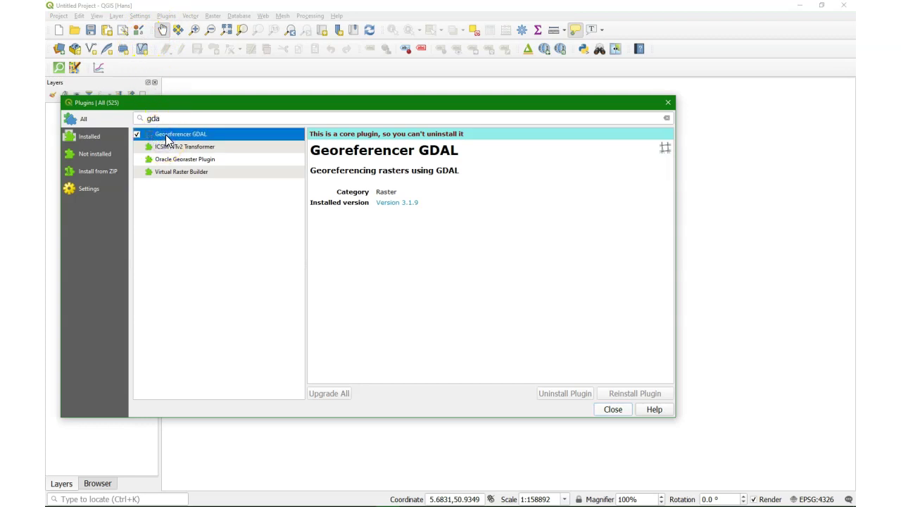
pyautogui.click(610, 409)
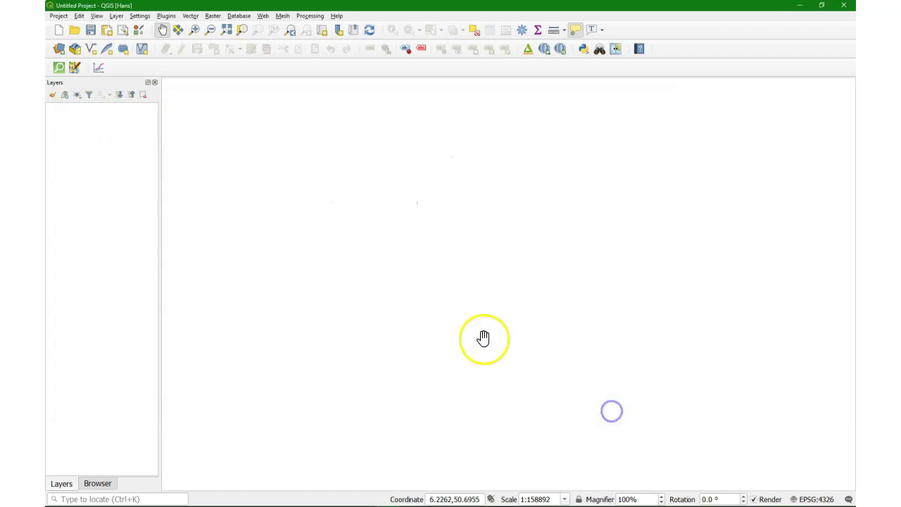
# Launch the Georeferencer from the Raster menu and reposition its window
pyautogui.click(212, 16)
pyautogui.click(235, 105)
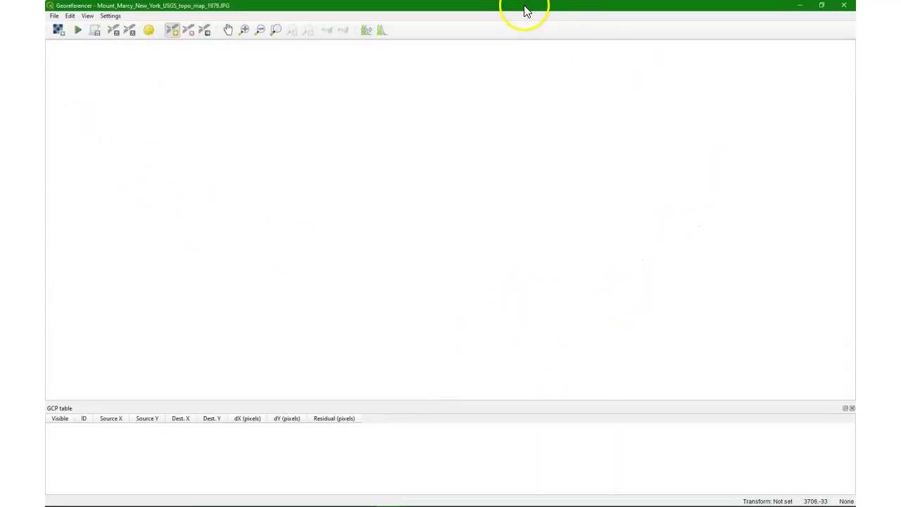
pyautogui.moveTo(525, 10); pyautogui.dragTo(549, 41)
# Configure the Georeferencer to show point IDs, report residuals in map units, and dock in QGIS
pyautogui.click(134, 50)
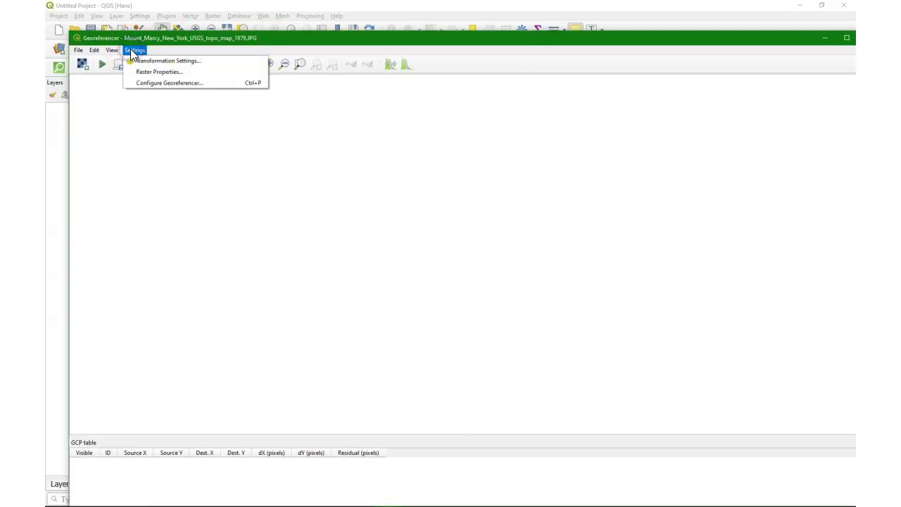
pyautogui.click(153, 85)
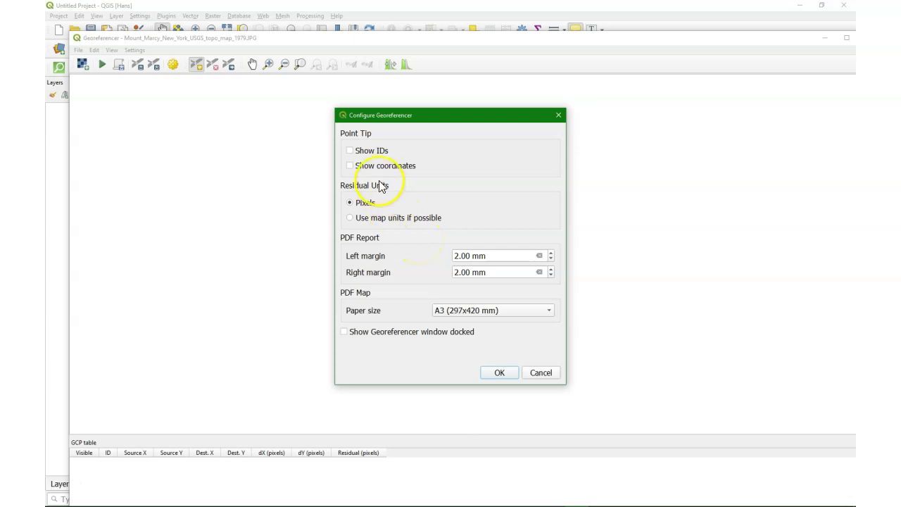
pyautogui.click(351, 151)
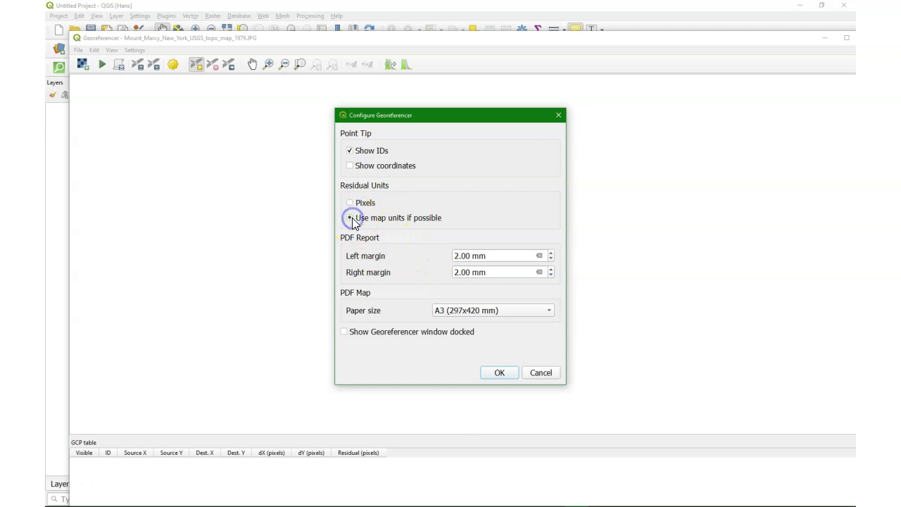
pyautogui.click(344, 331)
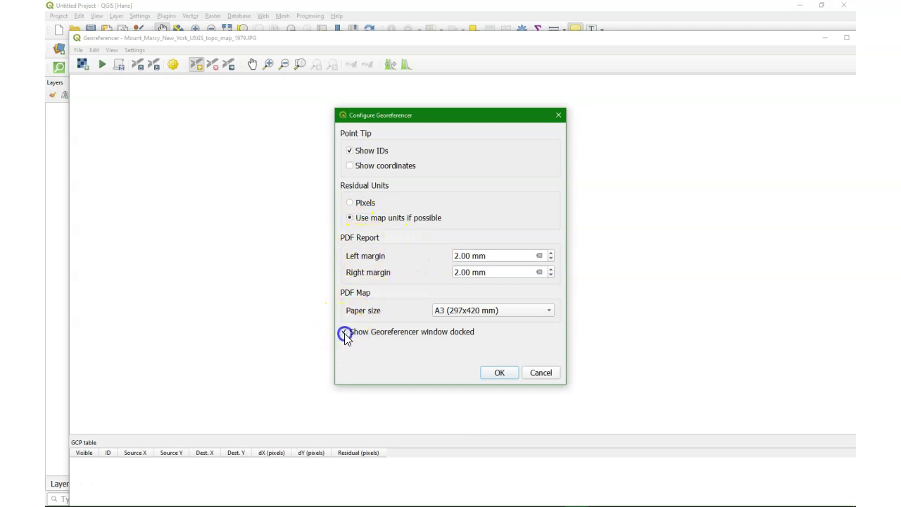
pyautogui.click(500, 373)
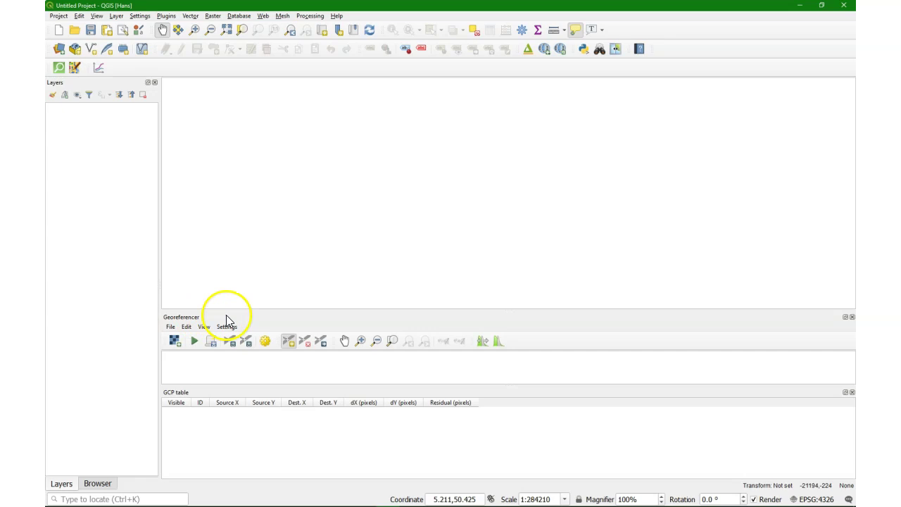
# Dock the Georeferencer on the right and load the Mount Marcy topo JPG into it
pyautogui.click(846, 317)
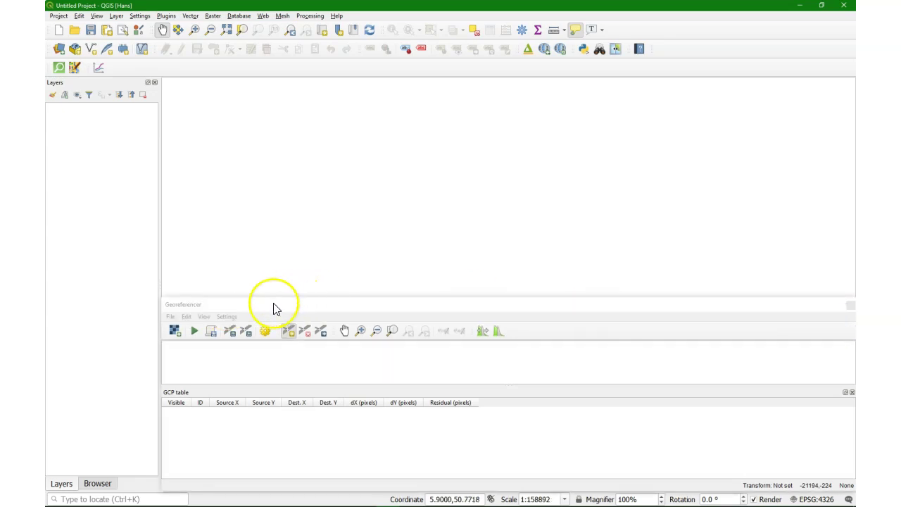
pyautogui.moveTo(275, 308); pyautogui.dragTo(831, 275)
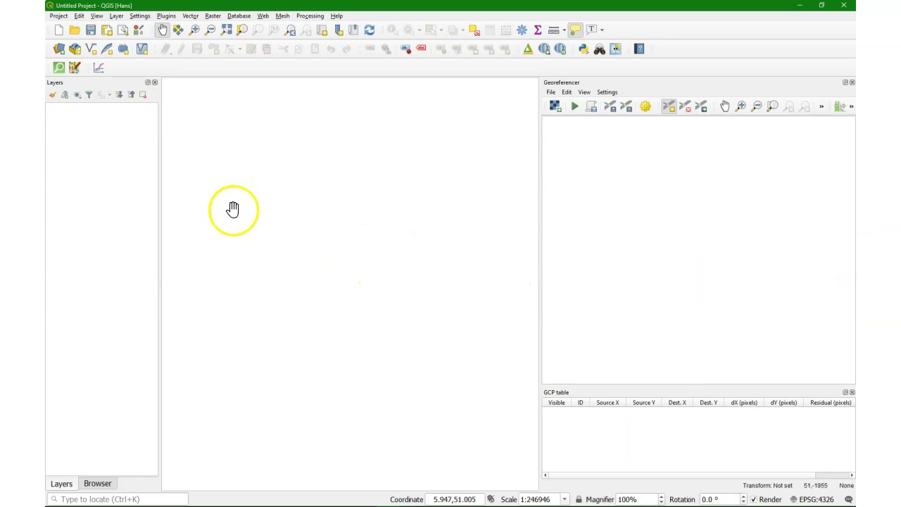
pyautogui.click(558, 108)
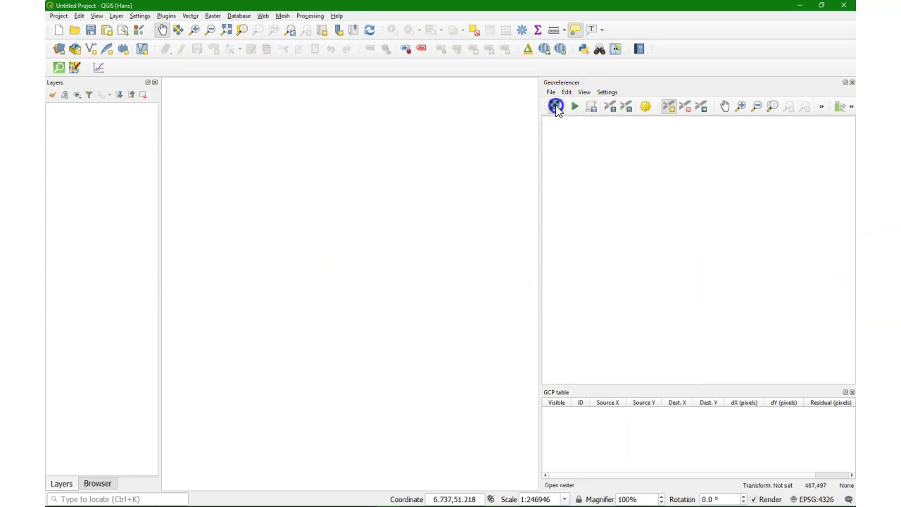
pyautogui.click(161, 104)
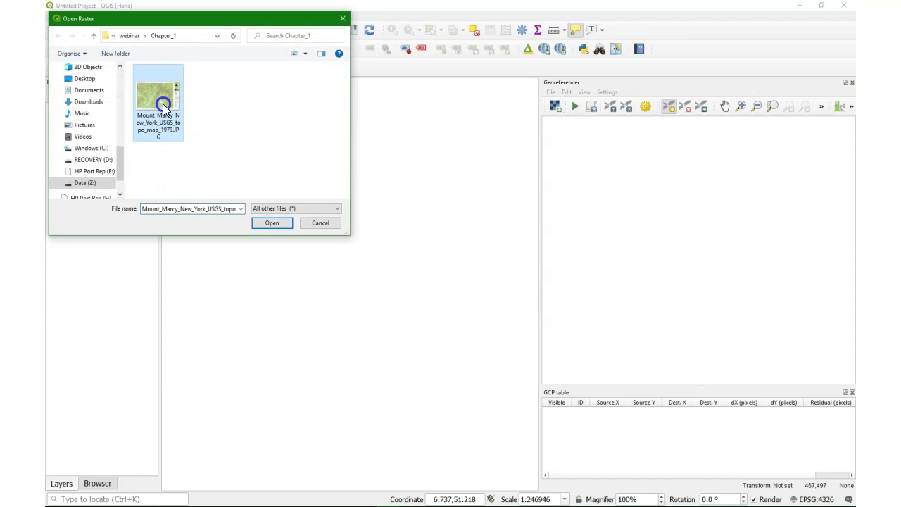
pyautogui.click(269, 224)
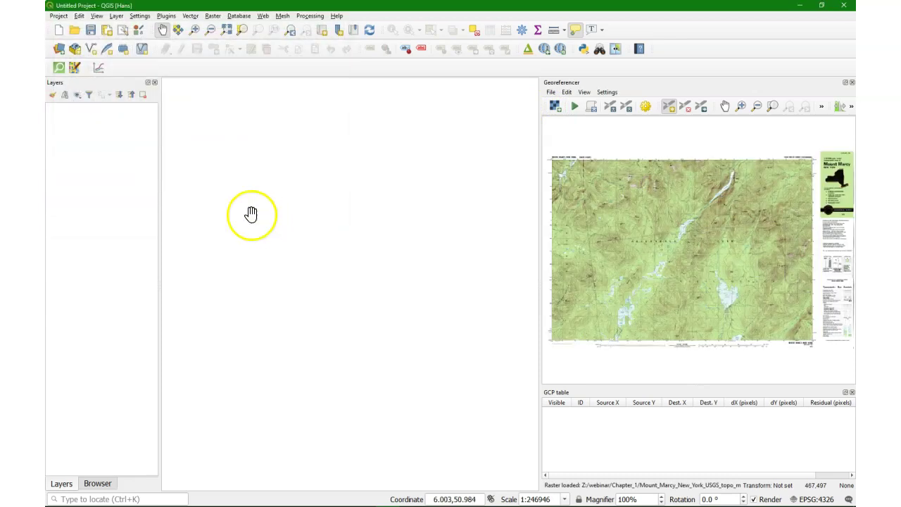
# Add Google Satellite from QuickMapServices as the canvas basemap
pyautogui.click(262, 17)
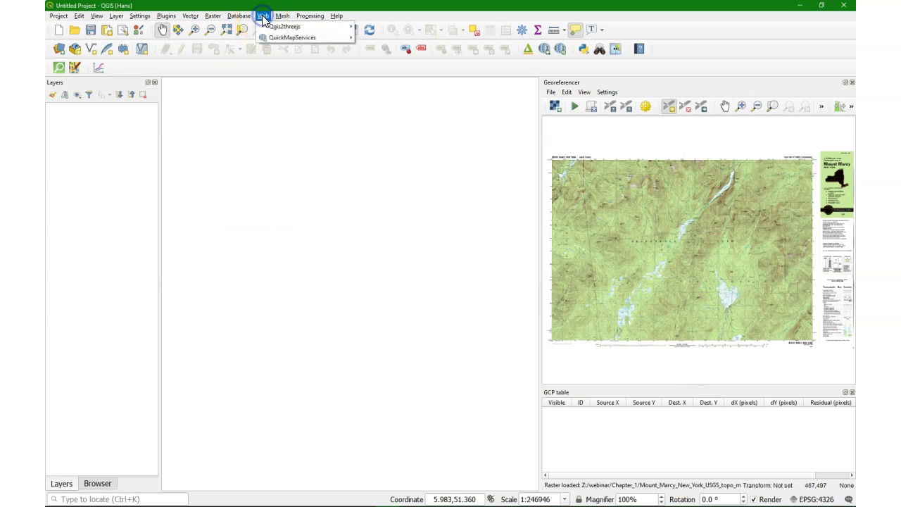
pyautogui.click(297, 38)
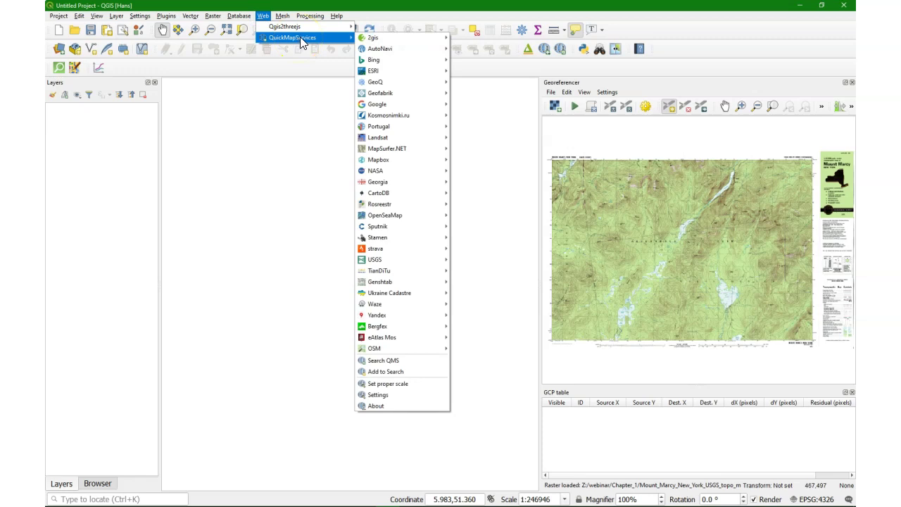
pyautogui.moveTo(405, 104)
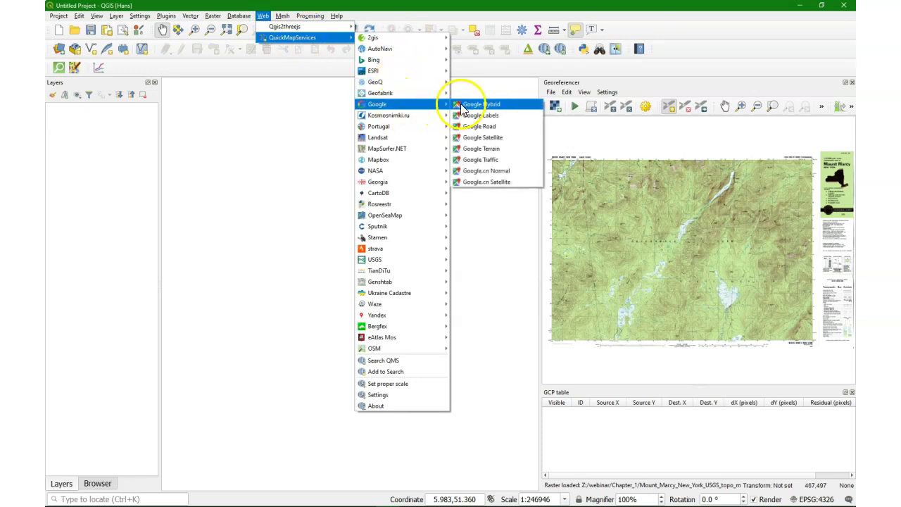
pyautogui.click(493, 137)
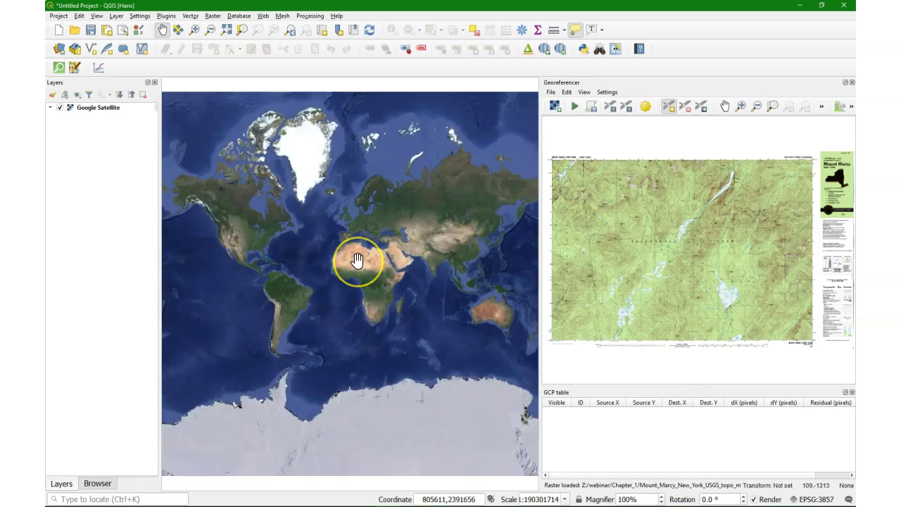
# Find the GeoCoding plugin in the Plugins manager by searching 'geoc'
pyautogui.click(166, 16)
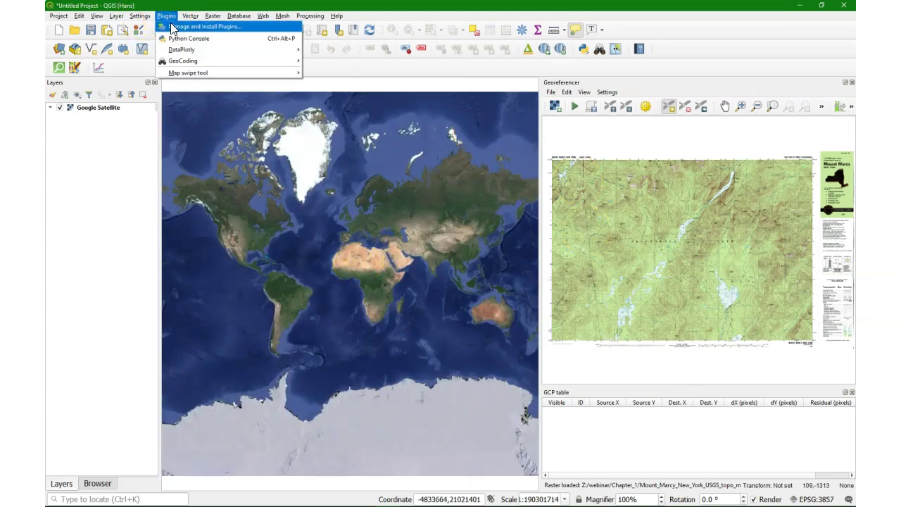
pyautogui.click(172, 25)
pyautogui.moveTo(177, 116); pyautogui.dragTo(113, 114)
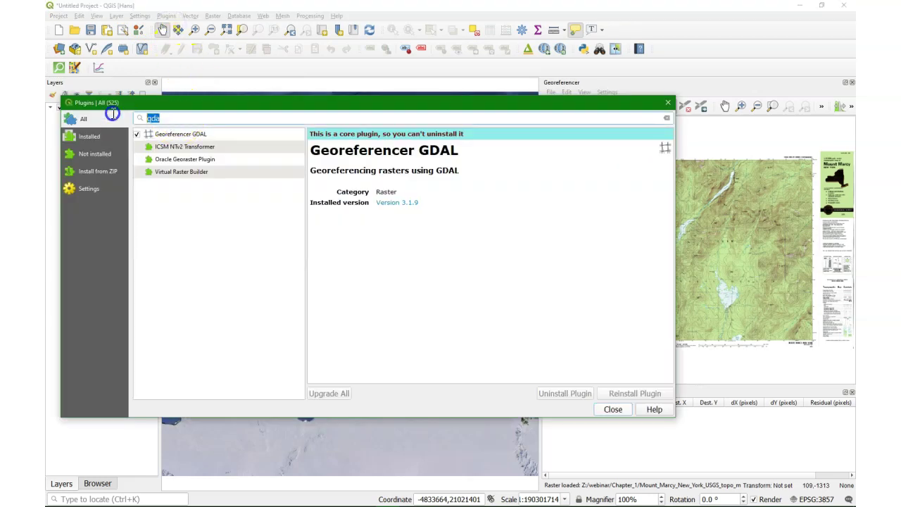
pyautogui.write('geoc')
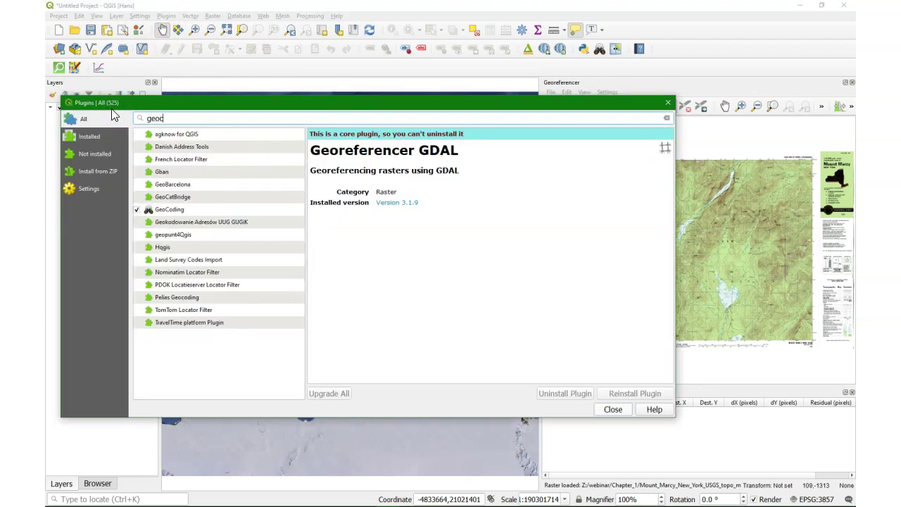
pyautogui.click(177, 209)
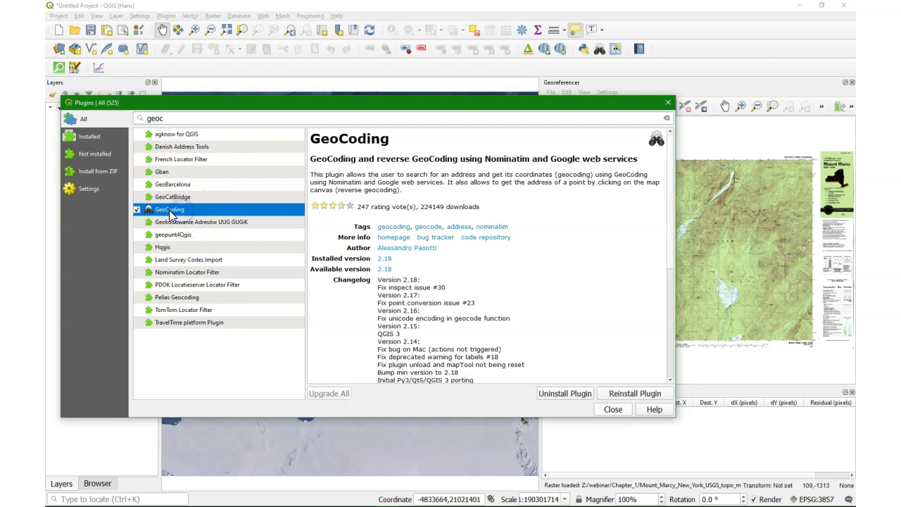
pyautogui.click(609, 410)
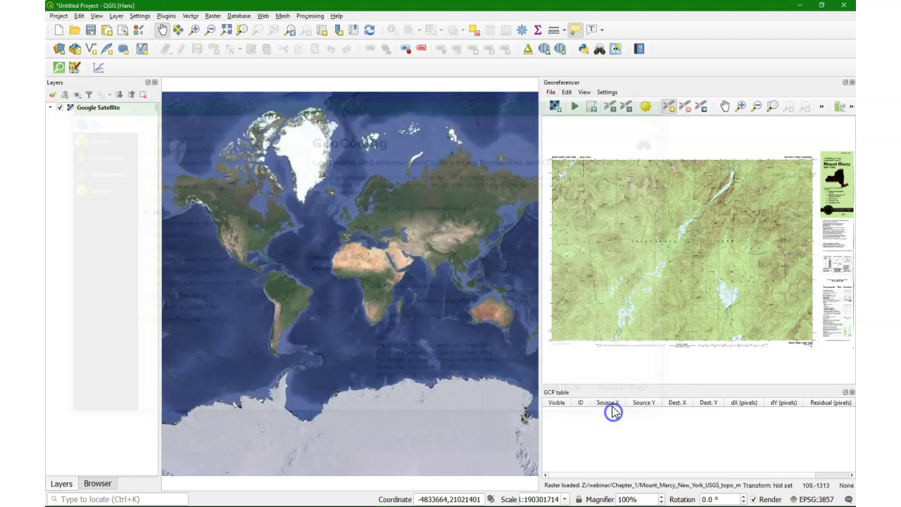
# Geocode Mount Marcy, Essex County, New York to mark it on the satellite map
pyautogui.click(599, 48)
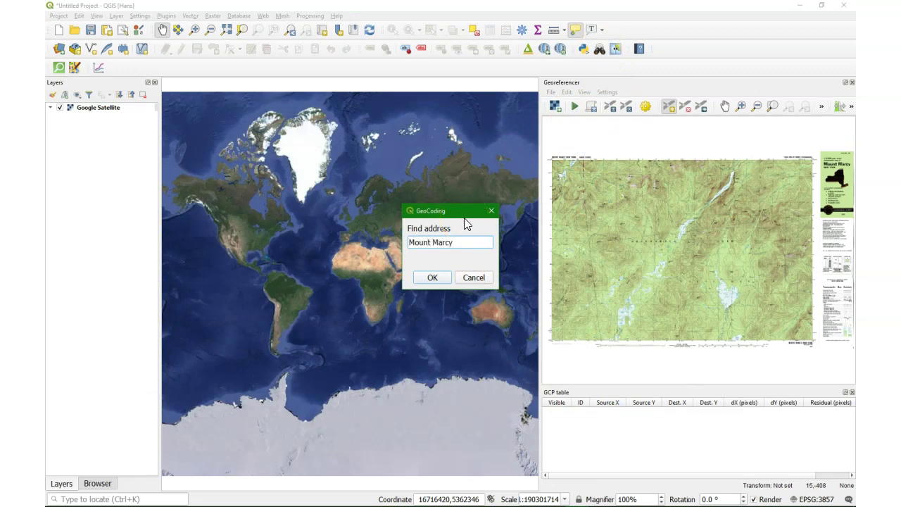
pyautogui.click(424, 277)
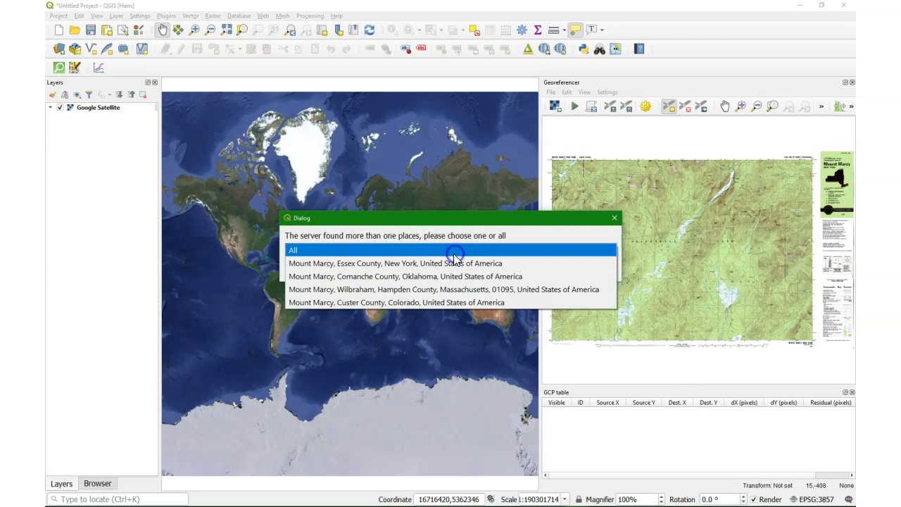
pyautogui.click(434, 264)
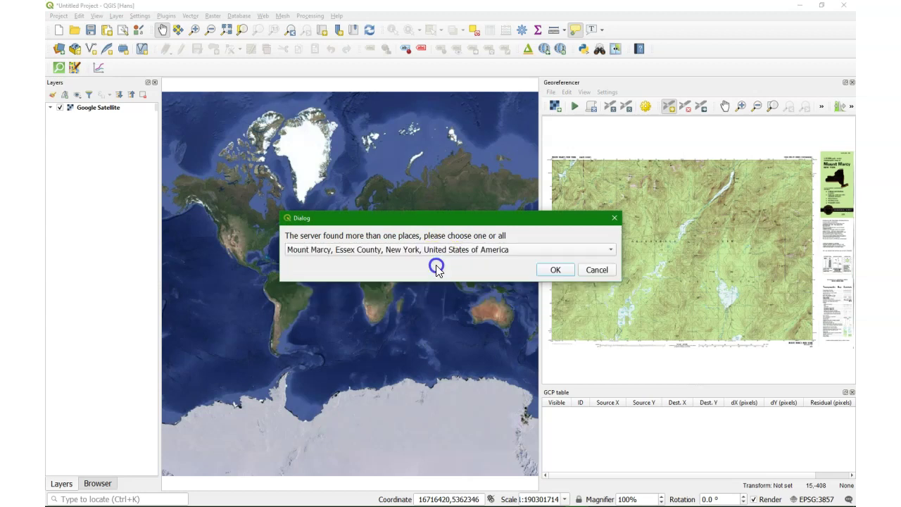
pyautogui.click(548, 269)
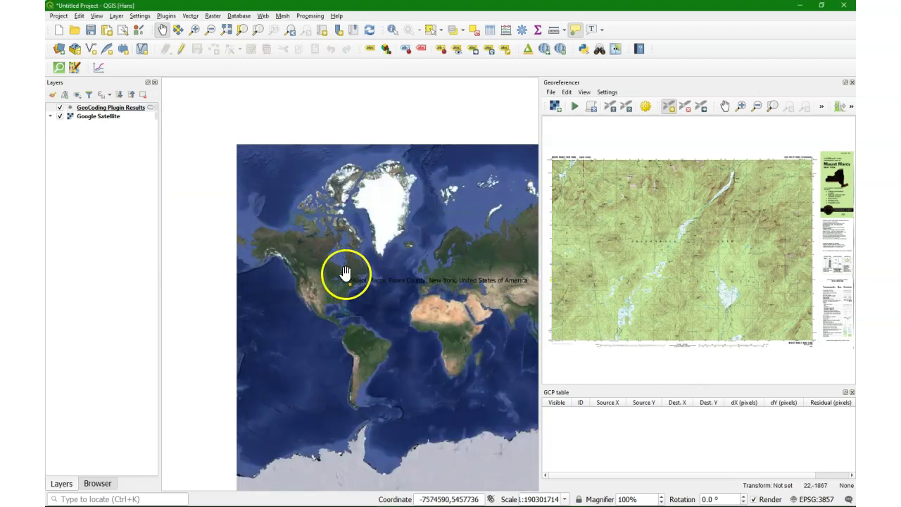
# Zoom in on the Mount Marcy marker and pan so it sits higher on the map
pyautogui.click(200, 32)
pyautogui.moveTo(345, 288); pyautogui.dragTo(356, 292)
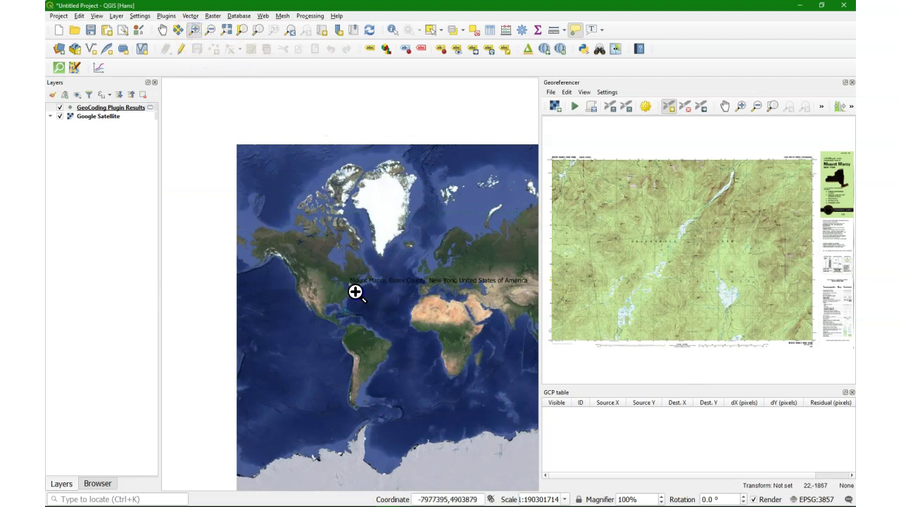
pyautogui.click(325, 195)
pyautogui.moveTo(325, 195); pyautogui.dragTo(354, 212)
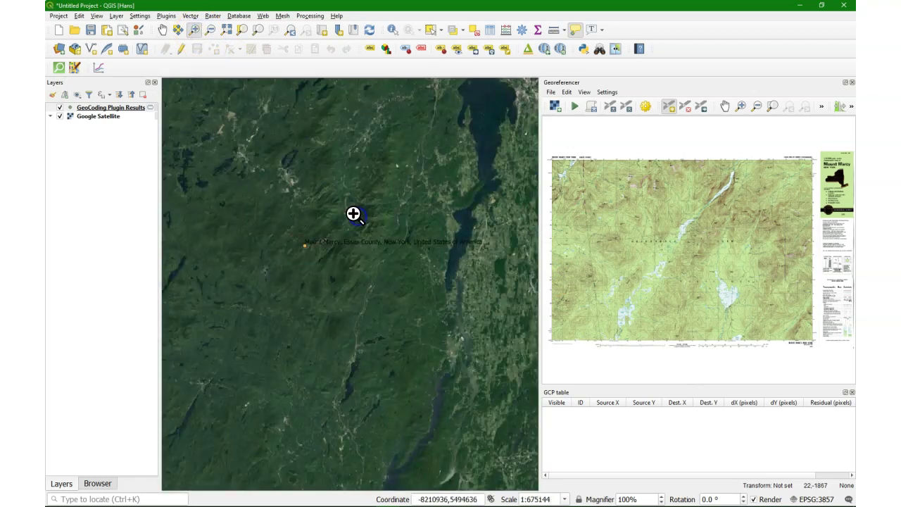
pyautogui.click(258, 208)
pyautogui.moveTo(259, 208); pyautogui.dragTo(350, 302)
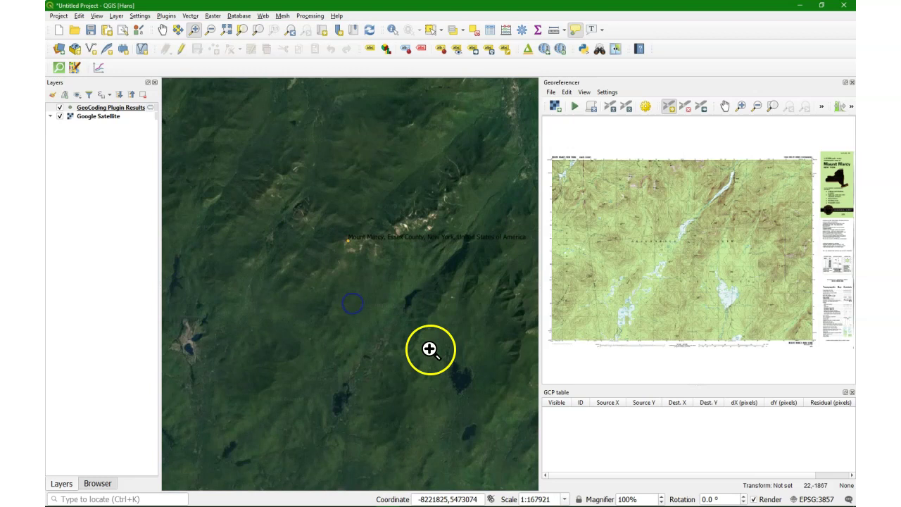
pyautogui.click(162, 30)
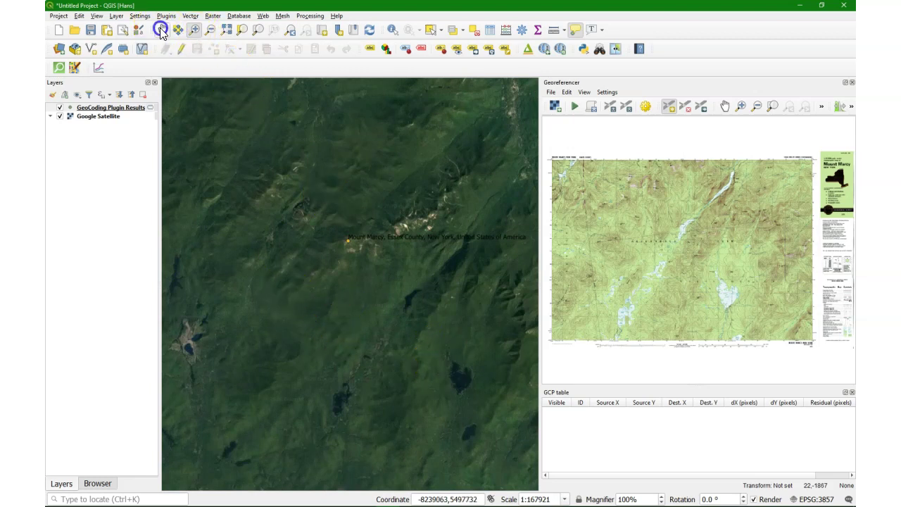
pyautogui.moveTo(431, 338); pyautogui.dragTo(410, 292)
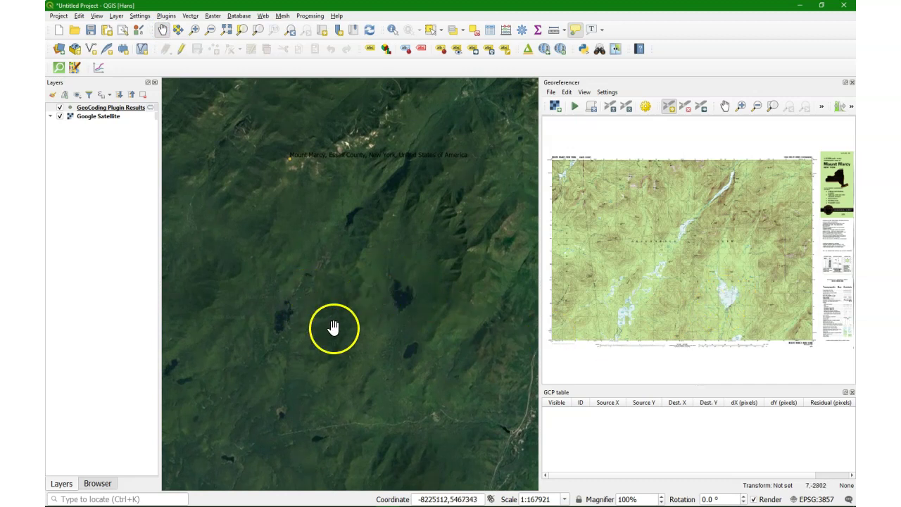
# Switch the project CRS to NAD27 / UTM zone 18N (EPSG:26718), accepting the first datum transformation
pyautogui.click(817, 499)
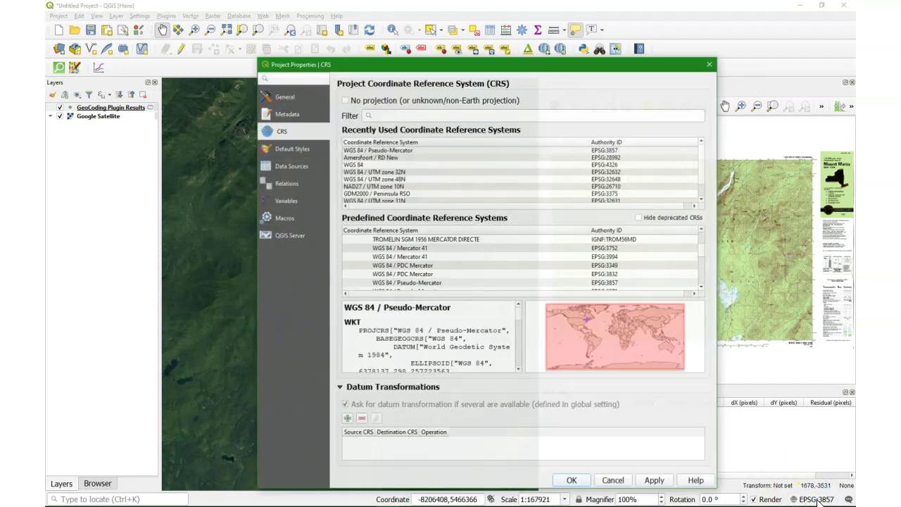
pyautogui.click(383, 115)
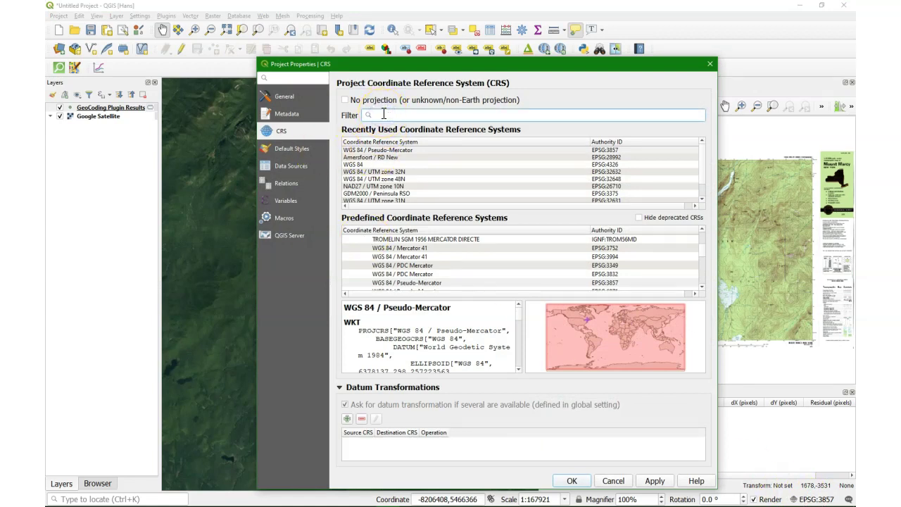
pyautogui.scroll(-1, 422, 179)
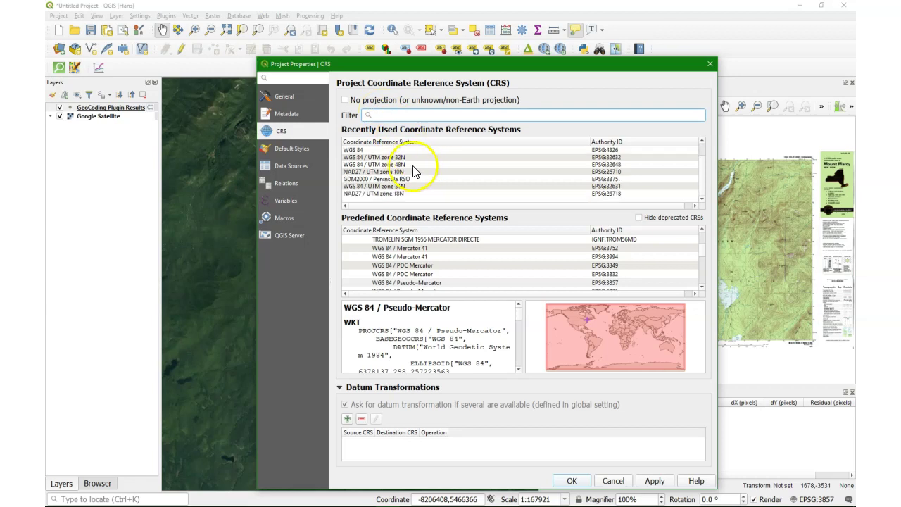
pyautogui.click(356, 194)
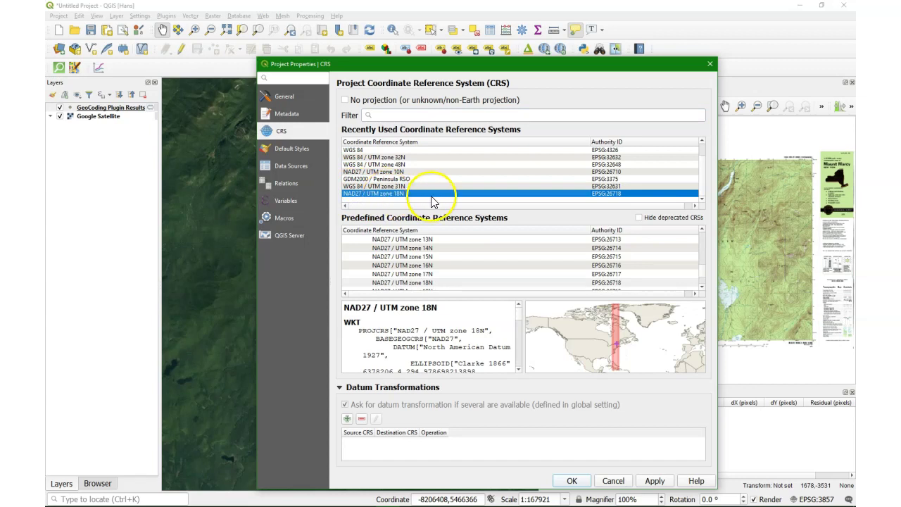
pyautogui.click(572, 481)
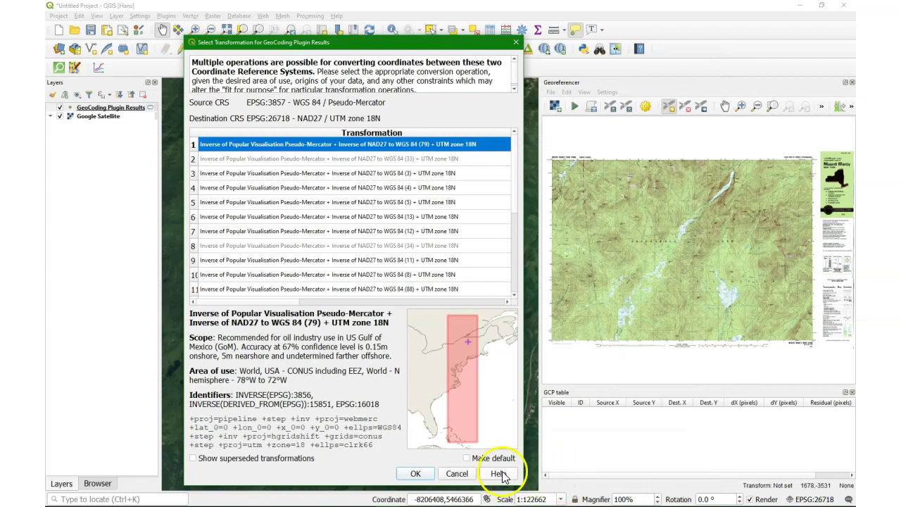
pyautogui.click(417, 474)
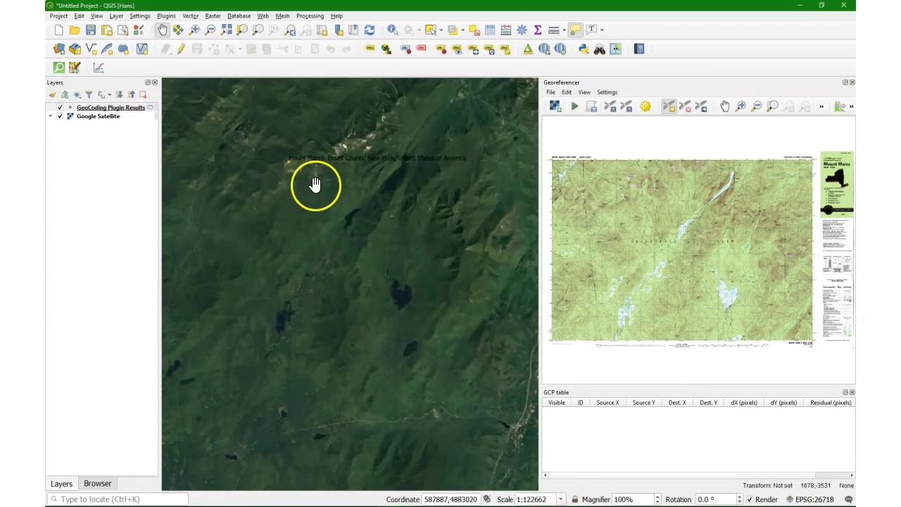
# Enlarge the Georeferencer view and zoom the topo map close on the river bend
pyautogui.moveTo(590, 388); pyautogui.dragTo(593, 421)
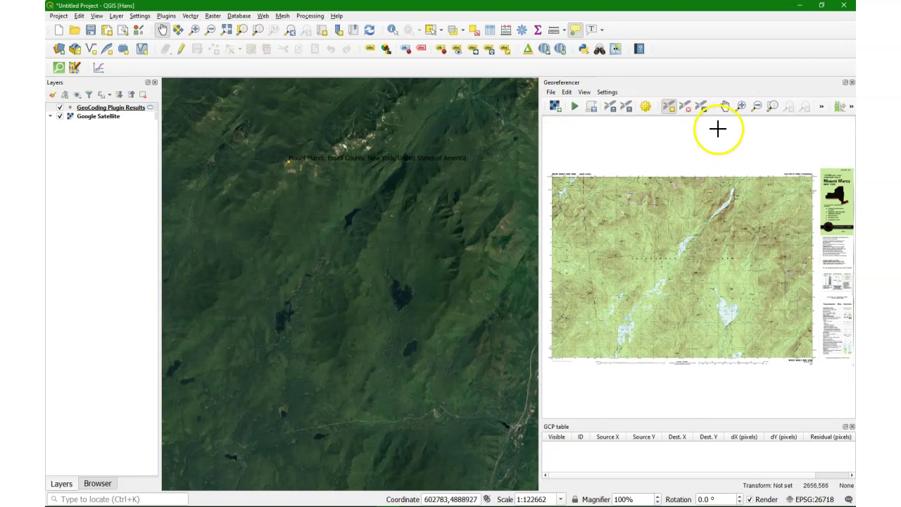
pyautogui.click(742, 105)
pyautogui.moveTo(705, 283); pyautogui.dragTo(754, 345)
pyautogui.moveTo(688, 294); pyautogui.dragTo(726, 358)
pyautogui.moveTo(641, 191); pyautogui.dragTo(734, 280)
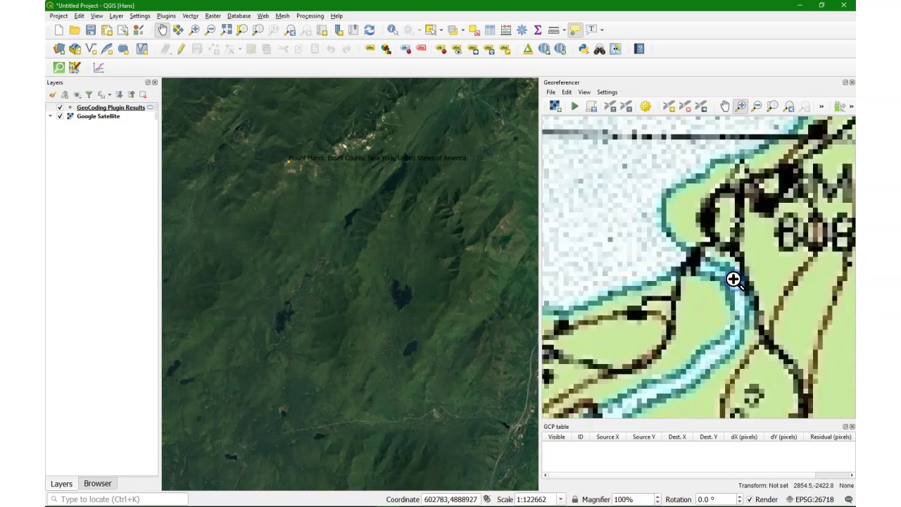
# Zoom the satellite map to 1:580 on the dam at the lake outlet
pyautogui.click(194, 30)
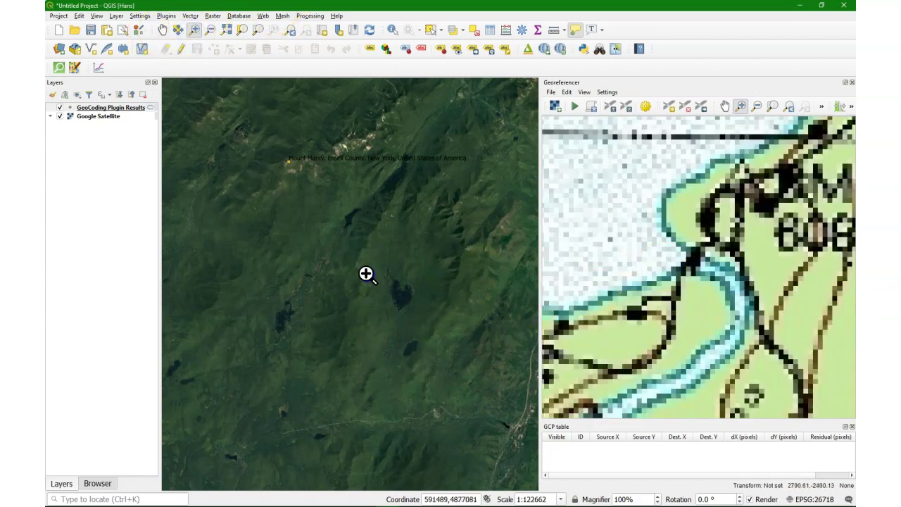
pyautogui.moveTo(366, 272); pyautogui.dragTo(432, 355)
pyautogui.click(358, 254)
pyautogui.click(326, 243)
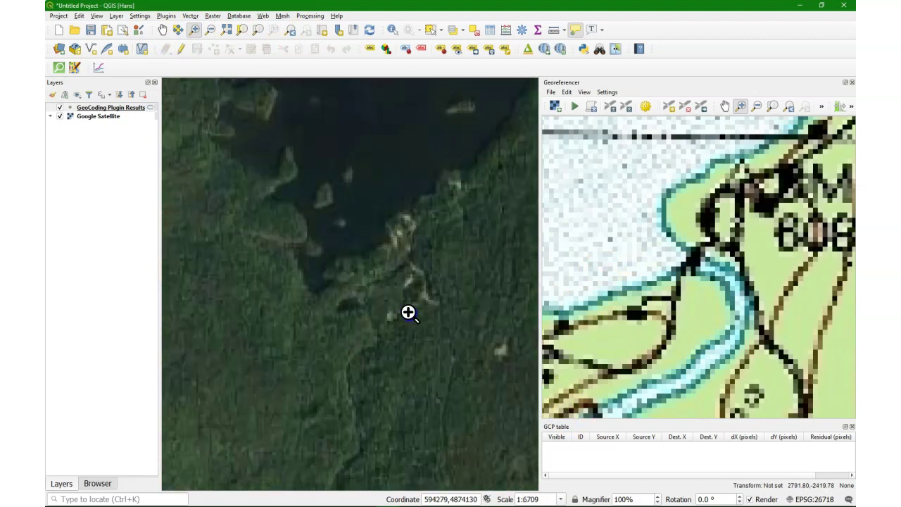
pyautogui.click(303, 207)
pyautogui.click(292, 270)
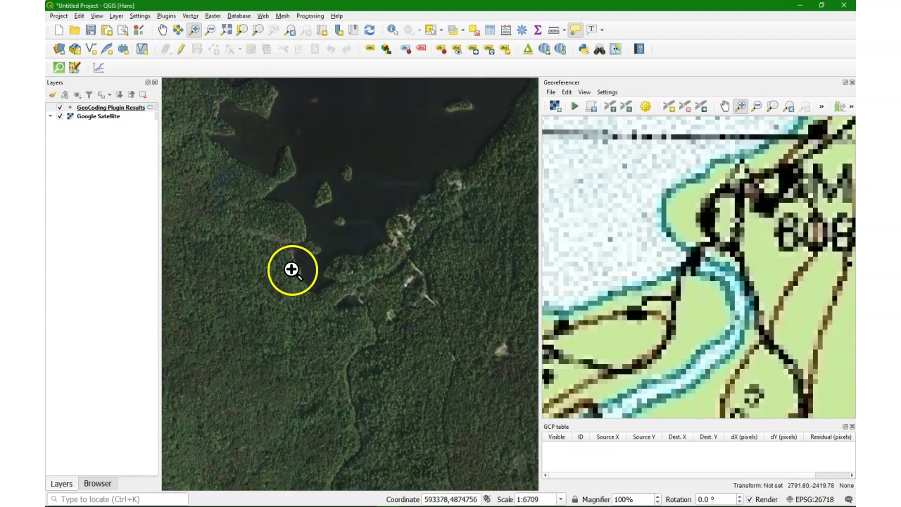
pyautogui.moveTo(352, 209); pyautogui.dragTo(438, 283)
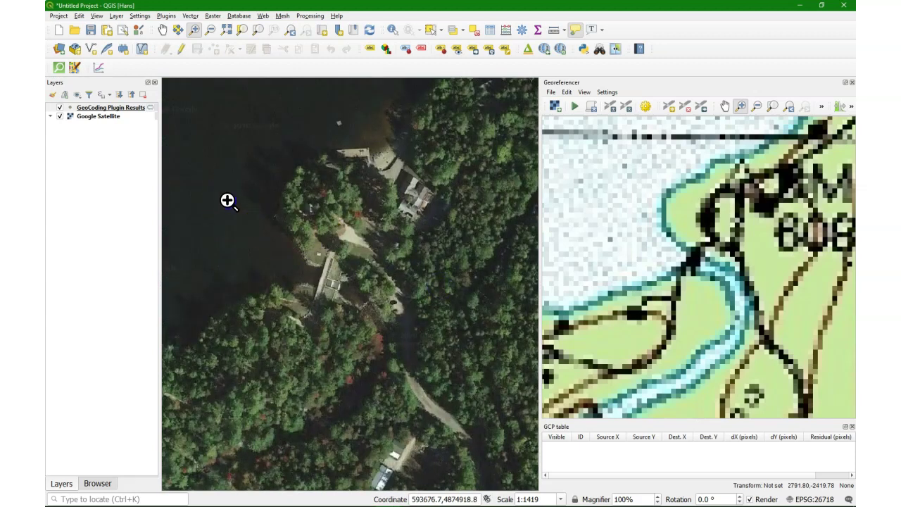
pyautogui.moveTo(227, 201); pyautogui.dragTo(382, 349)
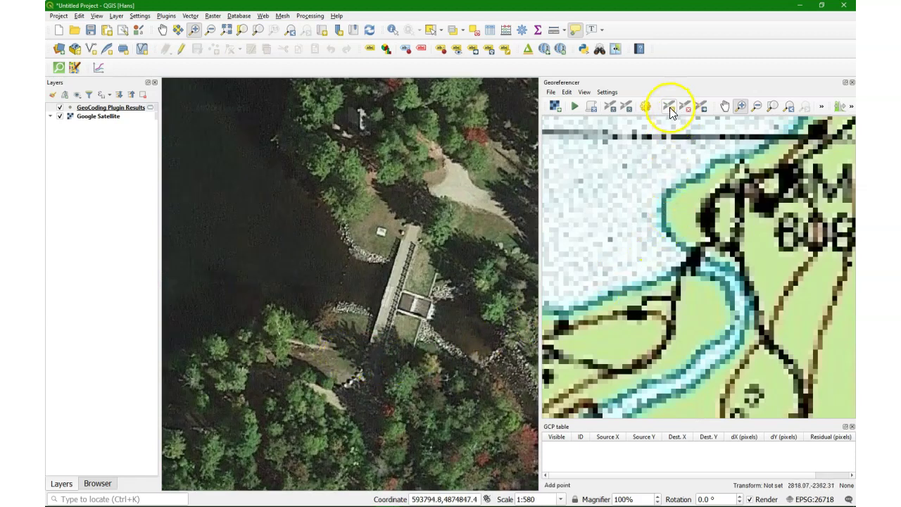
# Choose Linear as the transformation type in the Georeferencer's Transformation Settings
pyautogui.click(607, 91)
pyautogui.click(663, 94)
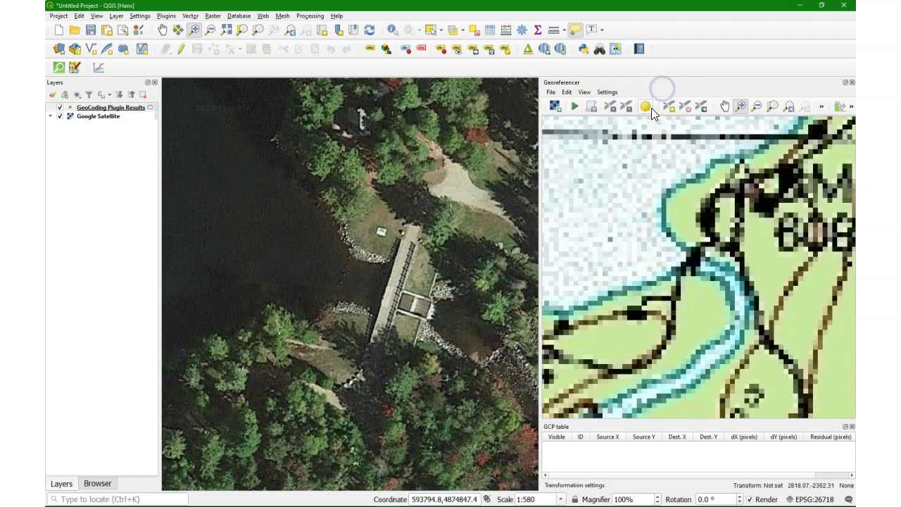
pyautogui.click(285, 108)
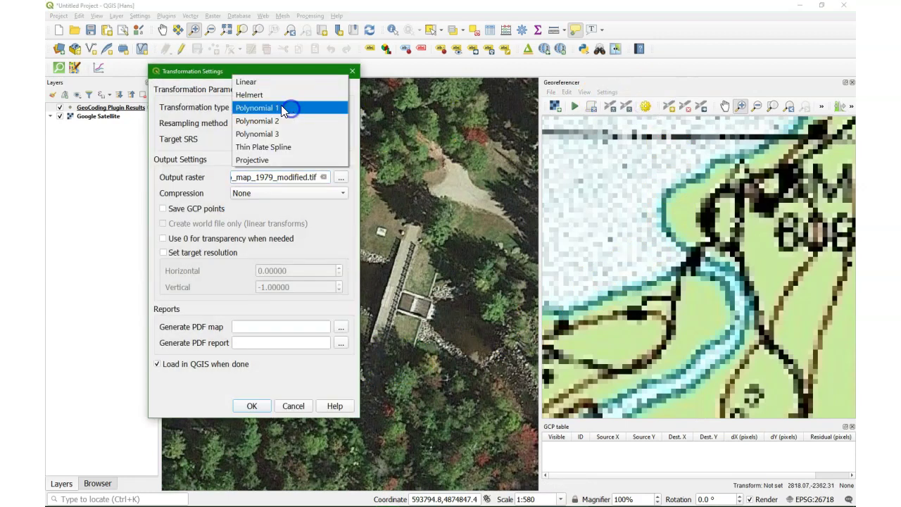
pyautogui.click(259, 82)
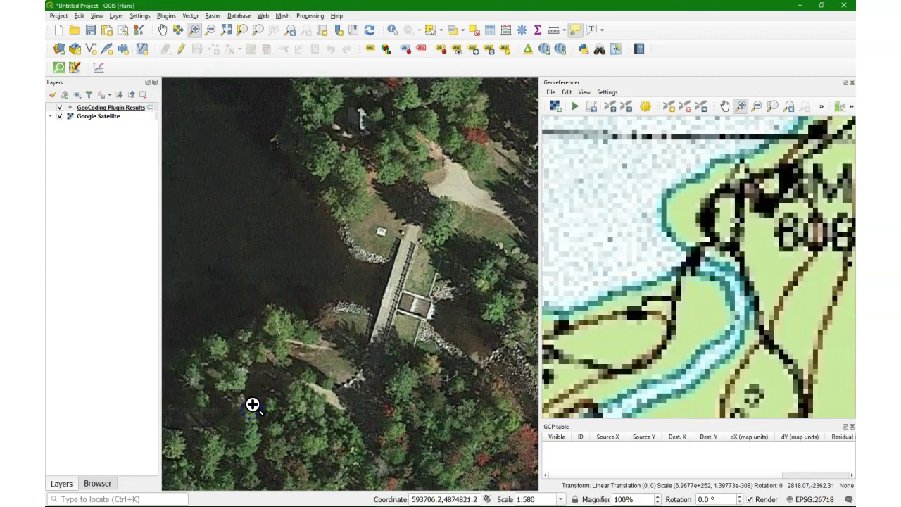
# Add control point 0 linking the topo map's river bend to the dam on the satellite map
pyautogui.click(668, 106)
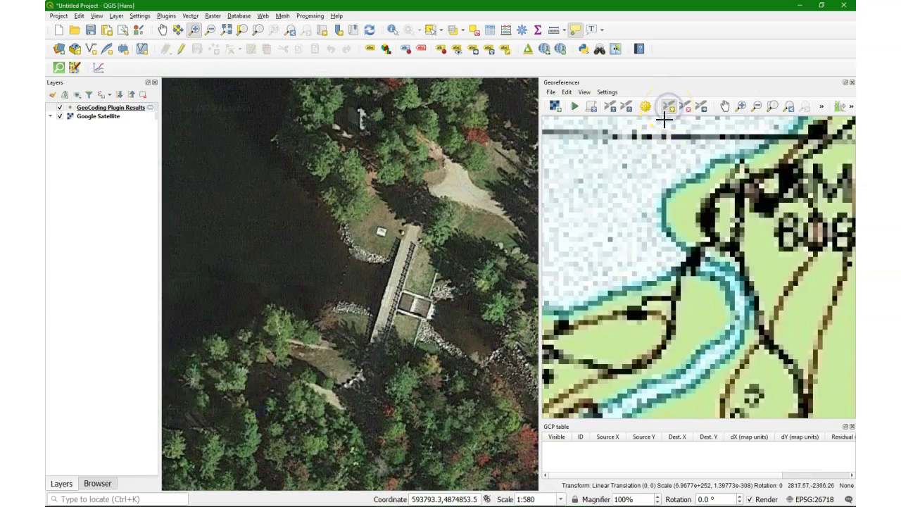
pyautogui.click(693, 264)
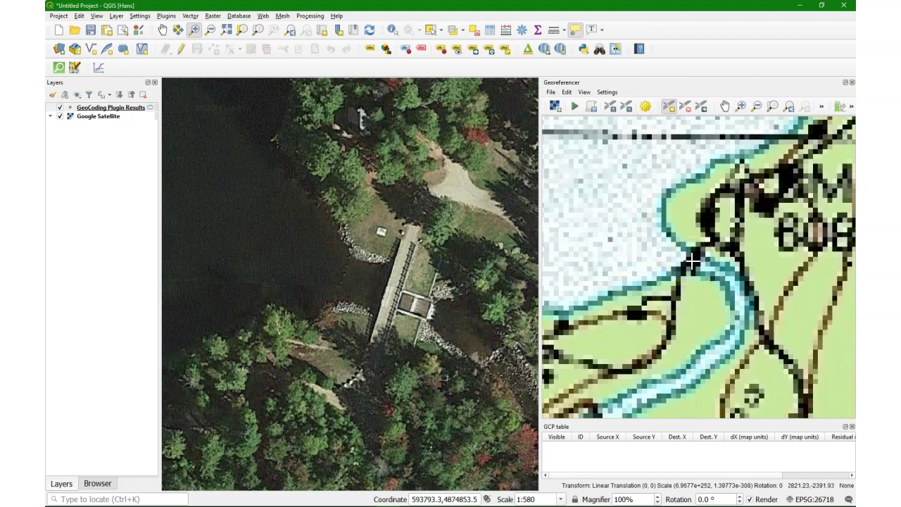
pyautogui.click(693, 262)
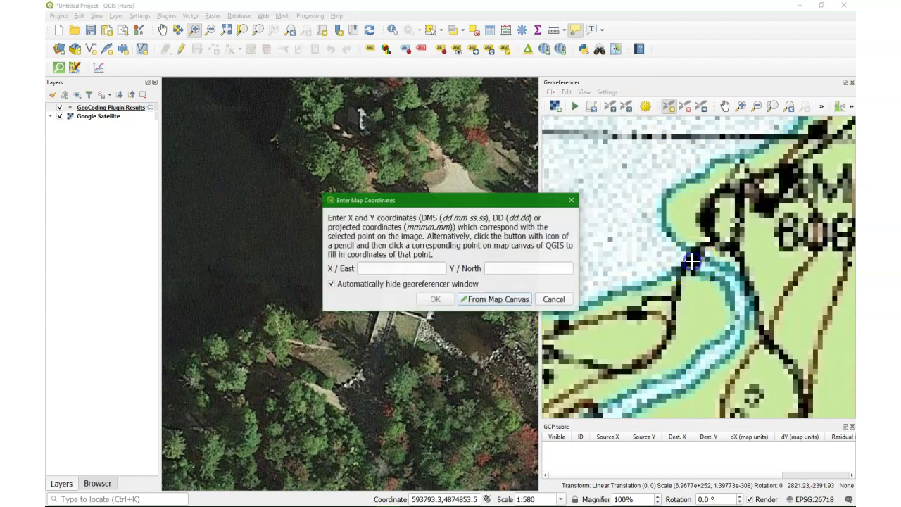
pyautogui.click(491, 301)
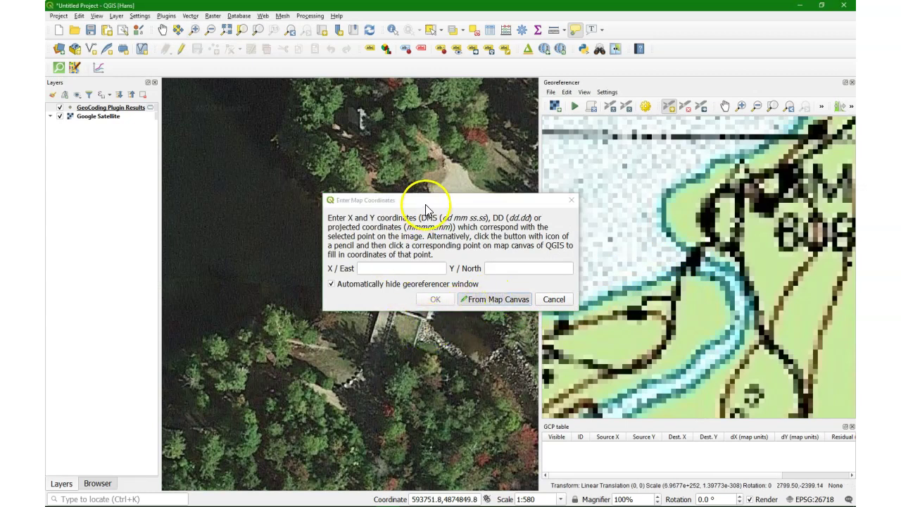
pyautogui.moveTo(425, 204); pyautogui.dragTo(576, 60)
pyautogui.click(401, 299)
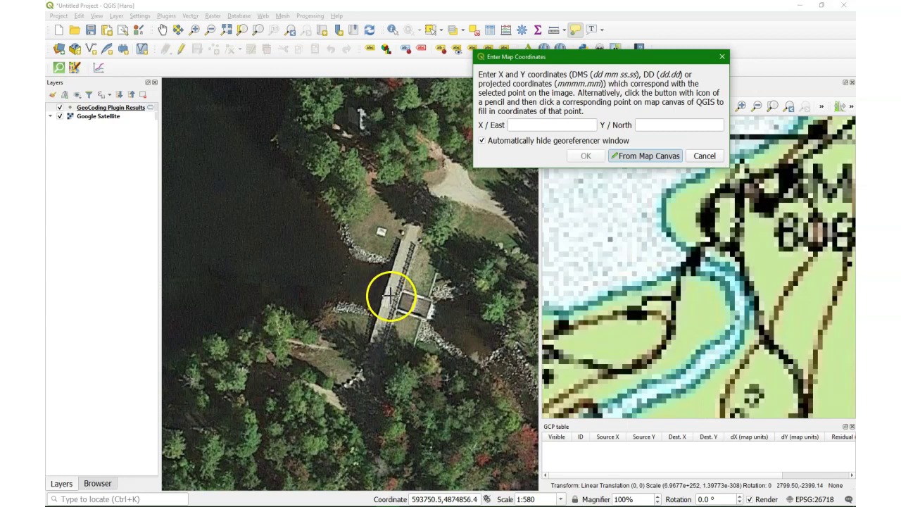
pyautogui.click(389, 294)
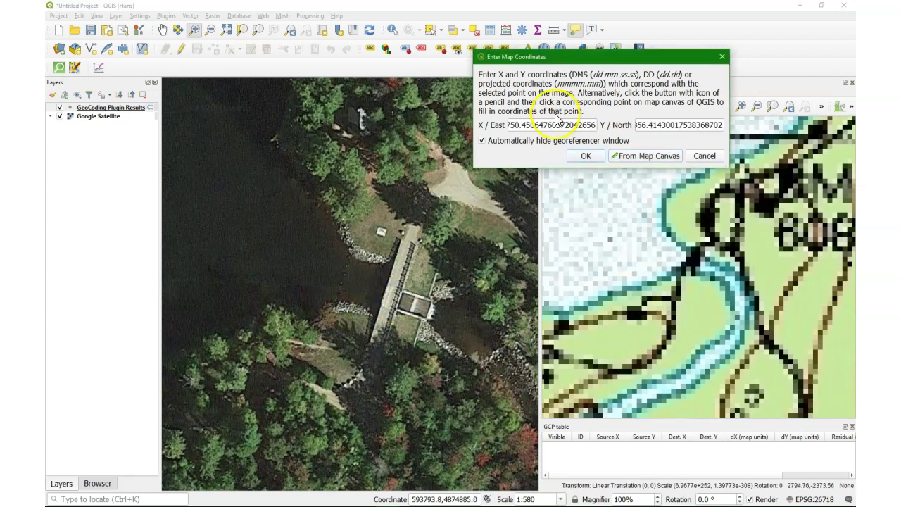
pyautogui.moveTo(668, 125); pyautogui.dragTo(604, 120)
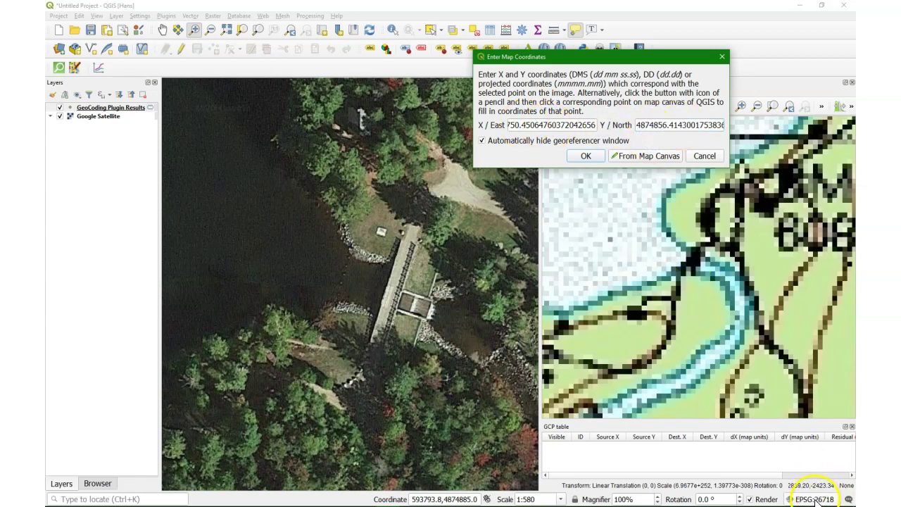
pyautogui.click(582, 156)
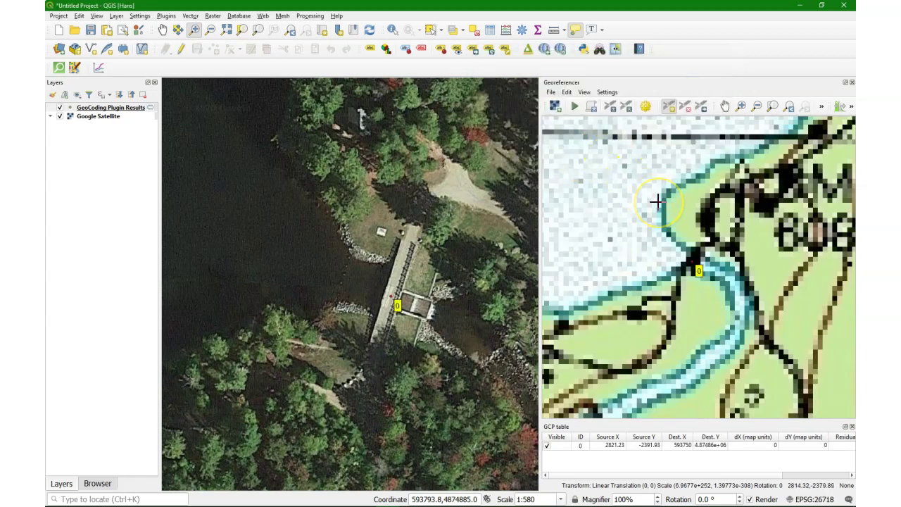
pyautogui.click(726, 107)
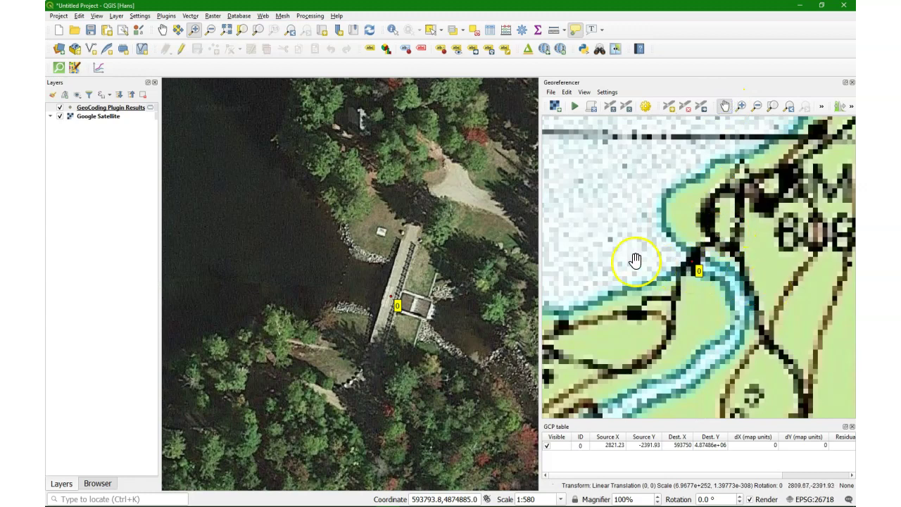
# Pan and zoom the topo map to a close-up of the Shelters benchmark by Upper Ausable Lake
pyautogui.scroll(-4, 630, 258)
pyautogui.scroll(-3, 643, 225)
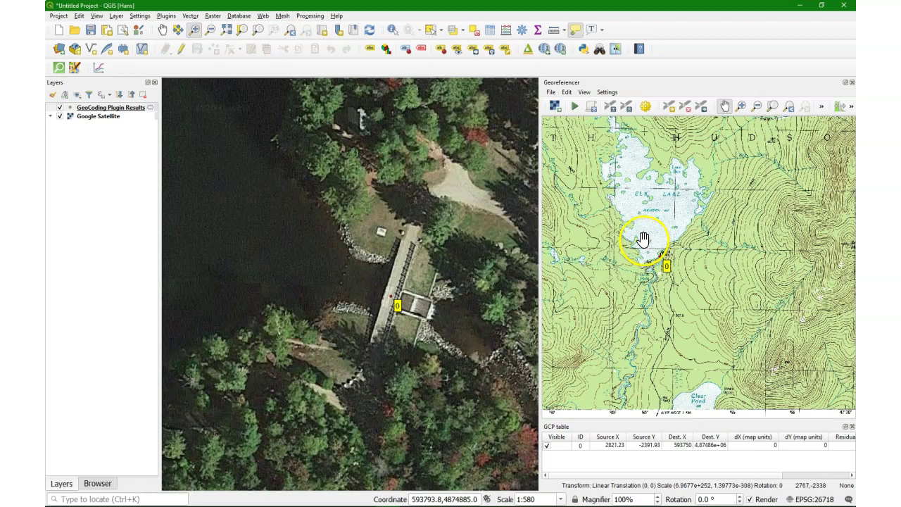
pyautogui.scroll(3, 647, 241)
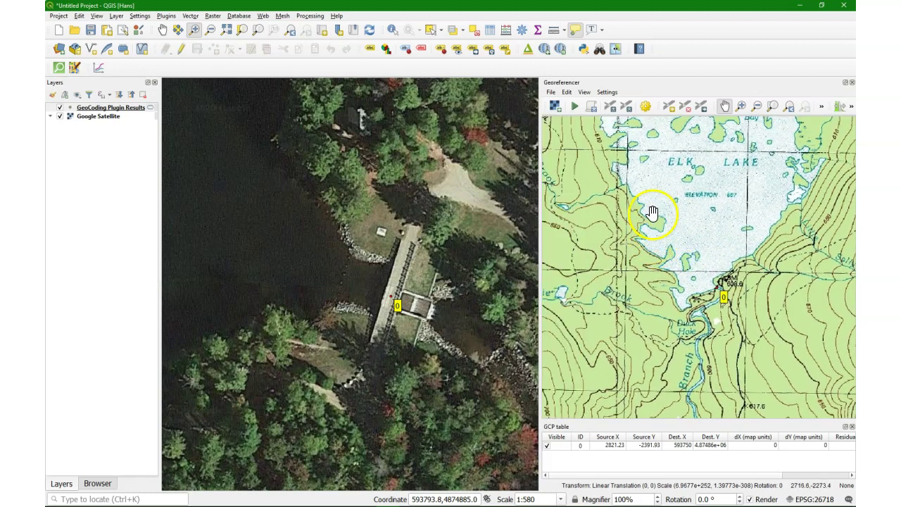
pyautogui.moveTo(653, 213); pyautogui.dragTo(686, 295)
pyautogui.scroll(-1, 632, 189)
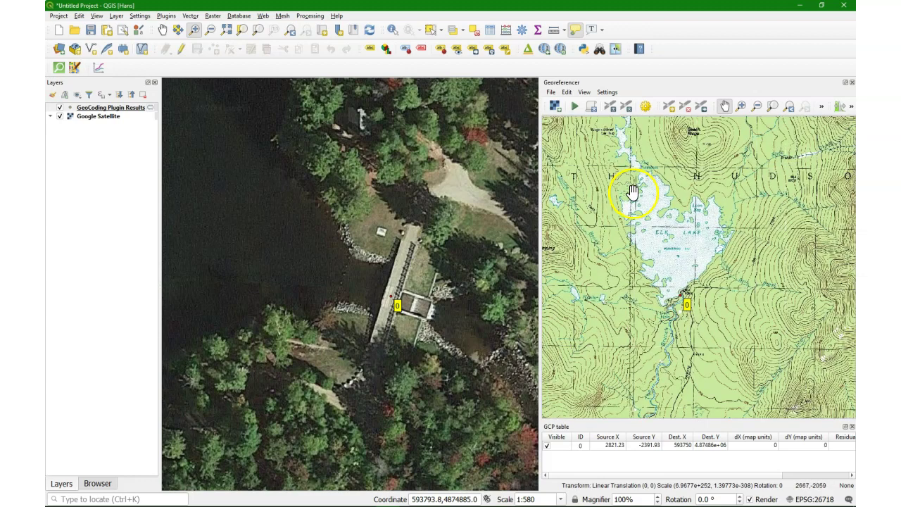
pyautogui.moveTo(632, 189); pyautogui.dragTo(652, 236)
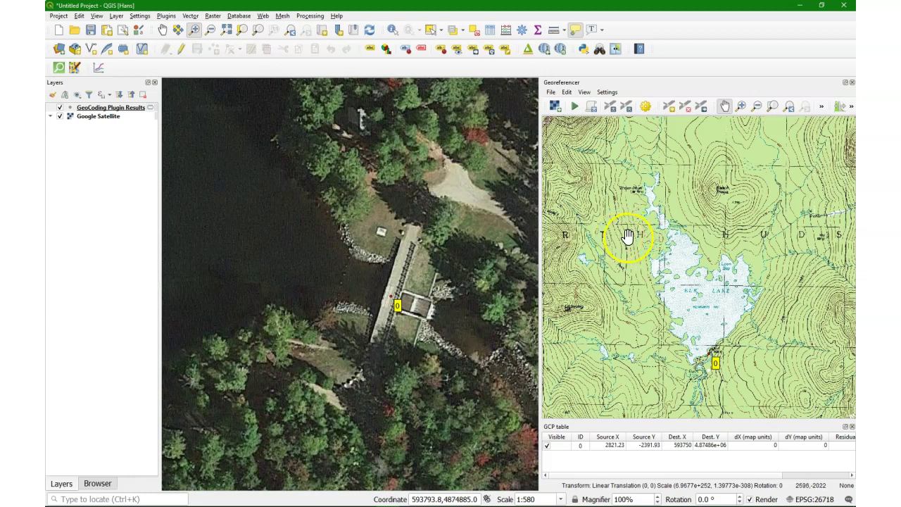
pyautogui.moveTo(631, 287); pyautogui.dragTo(655, 261)
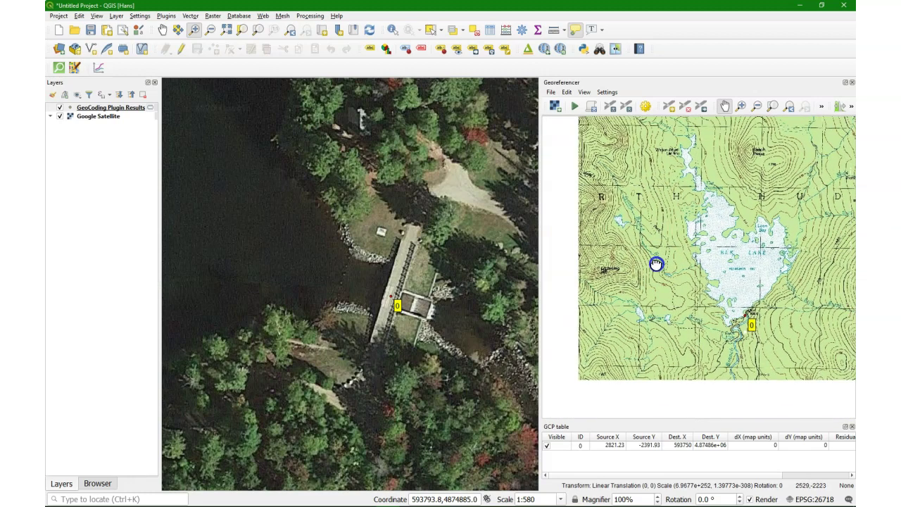
pyautogui.moveTo(684, 339); pyautogui.dragTo(650, 249)
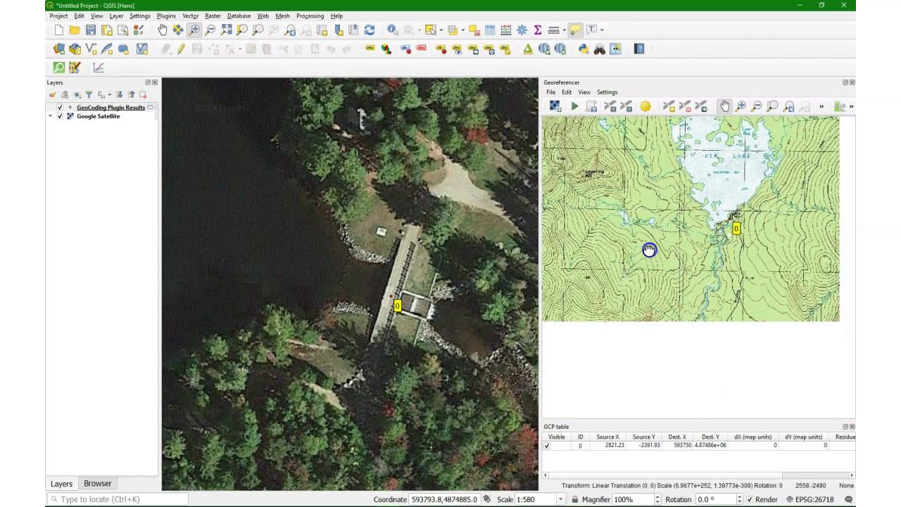
pyautogui.scroll(-1, 652, 259)
pyautogui.scroll(1, 642, 244)
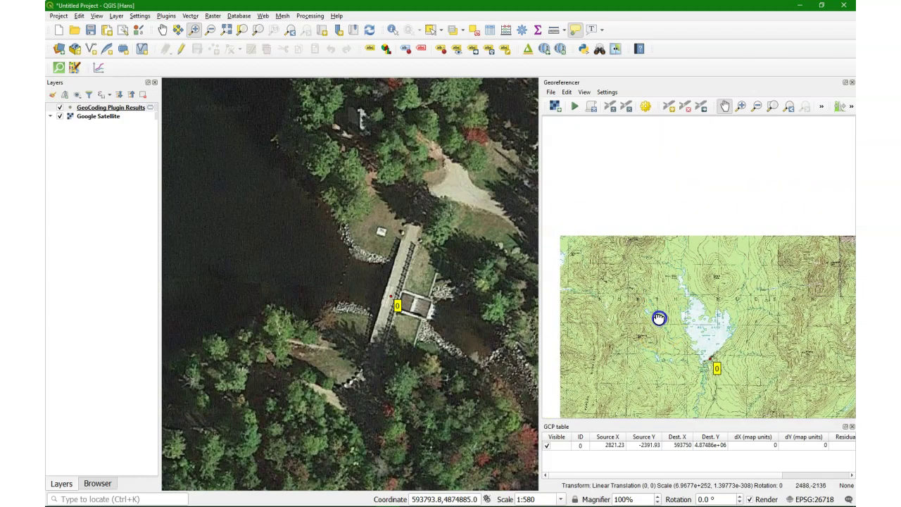
pyautogui.moveTo(664, 316)
pyautogui.mouseDown()
pyautogui.moveTo(680, 250)
pyautogui.moveTo(679, 208)
pyautogui.moveTo(692, 269)
pyautogui.mouseUp()
pyautogui.scroll(2, 683, 213)
pyautogui.scroll(3, 693, 271)
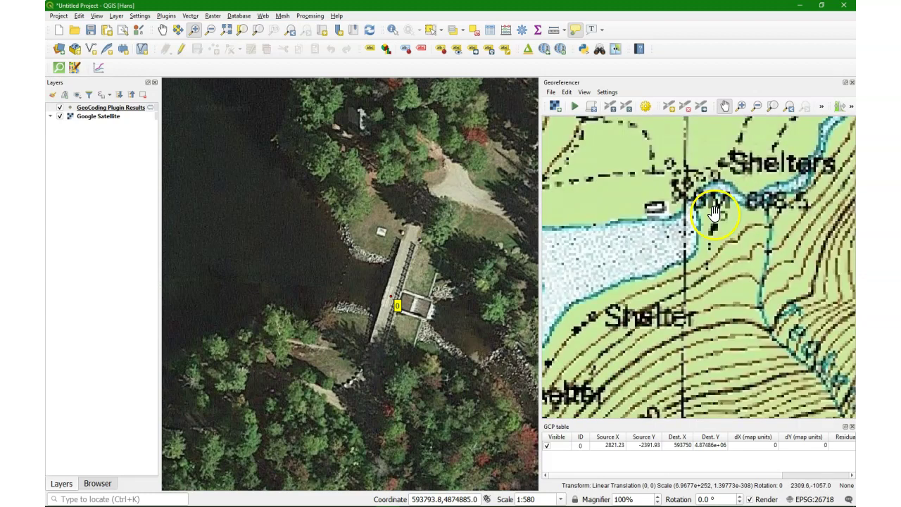
pyautogui.moveTo(714, 213); pyautogui.dragTo(701, 245)
pyautogui.scroll(-4, 241, 206)
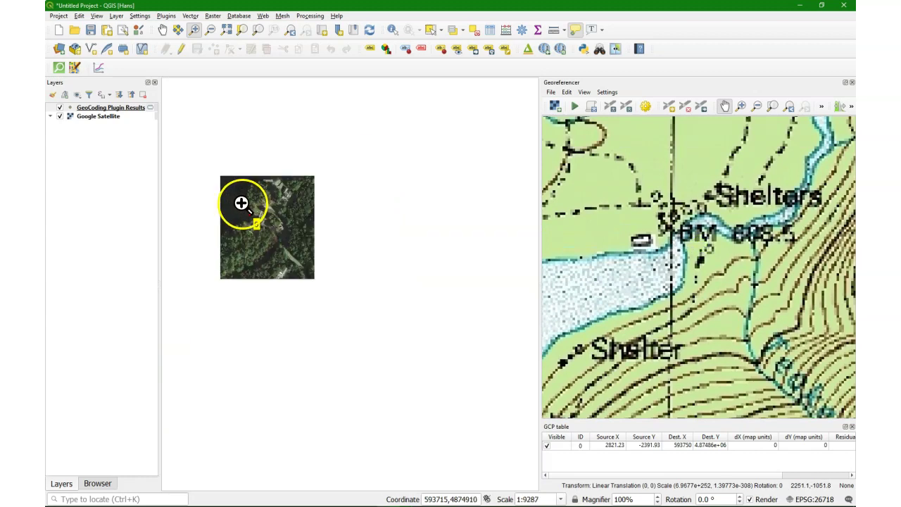
# Pan and zoom the satellite map to 1:1161 on the lakeside house and boathouse
pyautogui.scroll(-2, 242, 203)
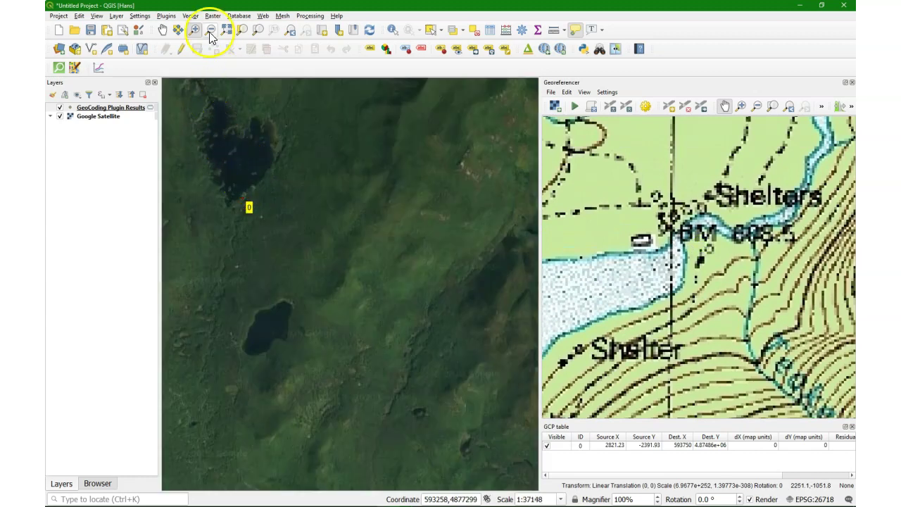
pyautogui.click(162, 29)
pyautogui.moveTo(294, 161); pyautogui.dragTo(461, 207)
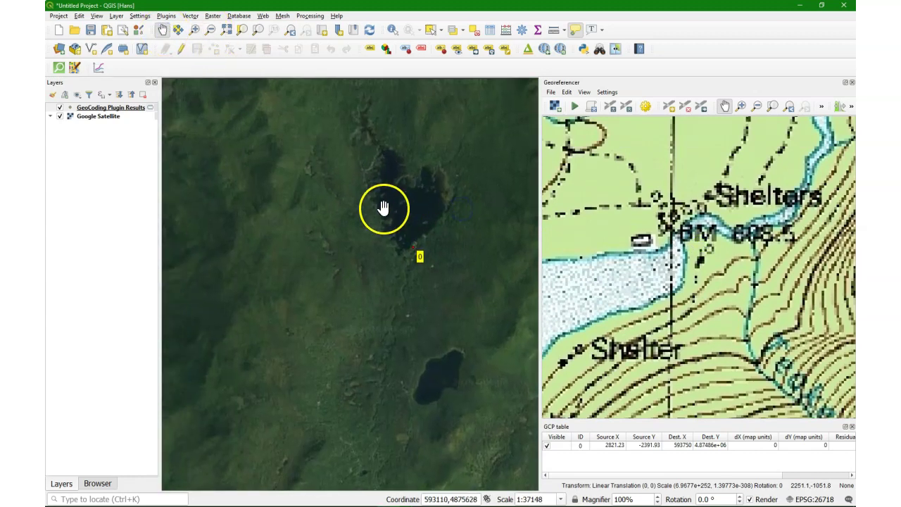
pyautogui.scroll(-1, 384, 208)
pyautogui.moveTo(312, 183); pyautogui.dragTo(360, 258)
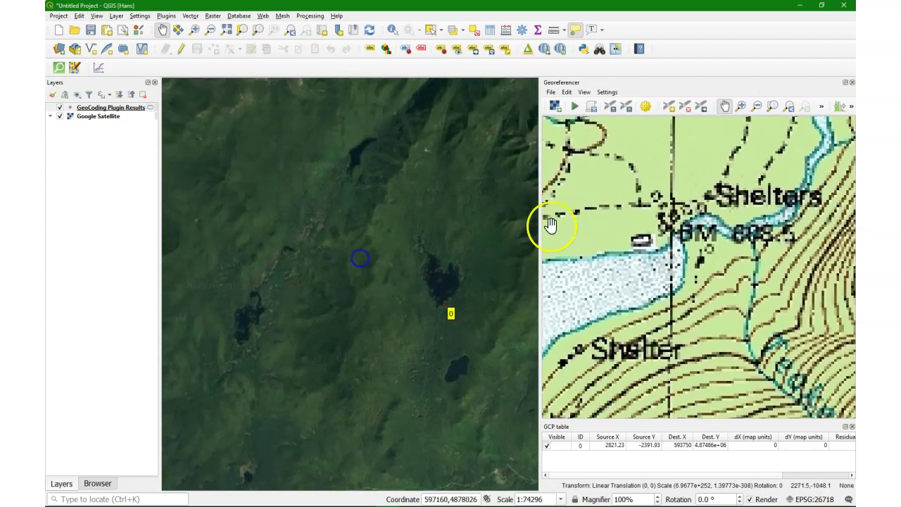
pyautogui.moveTo(368, 130); pyautogui.dragTo(382, 147)
pyautogui.scroll(2, 396, 159)
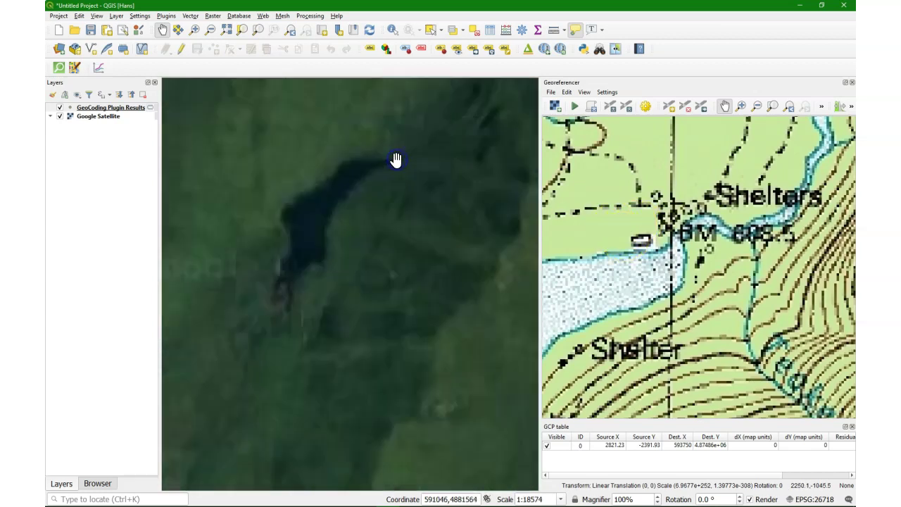
pyautogui.scroll(3, 398, 149)
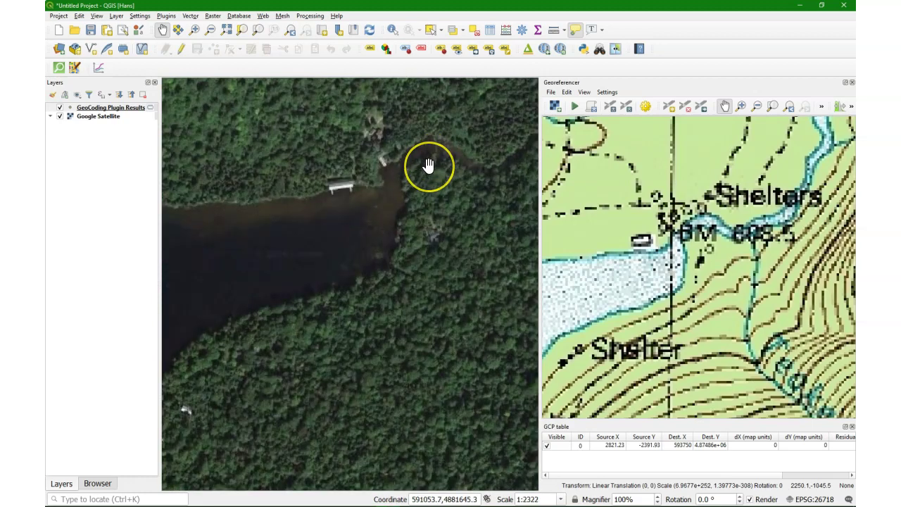
pyautogui.scroll(1, 429, 165)
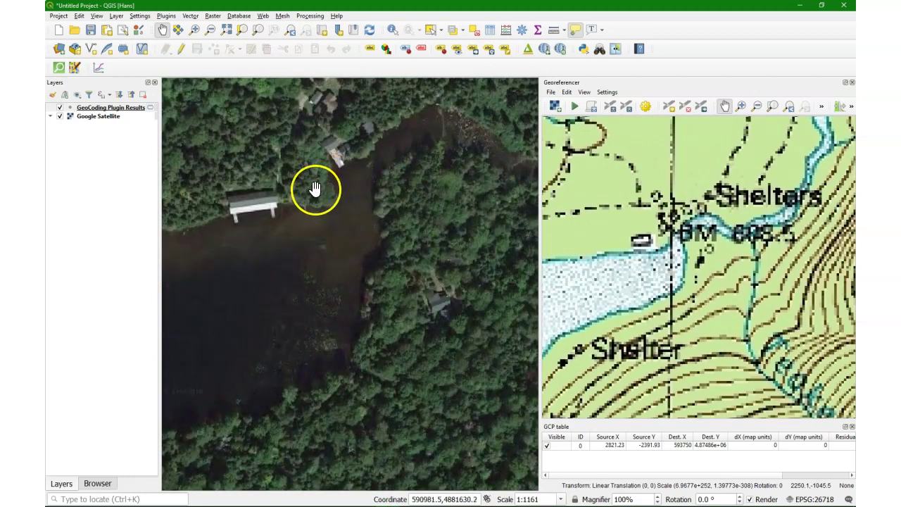
pyautogui.moveTo(298, 169); pyautogui.dragTo(328, 204)
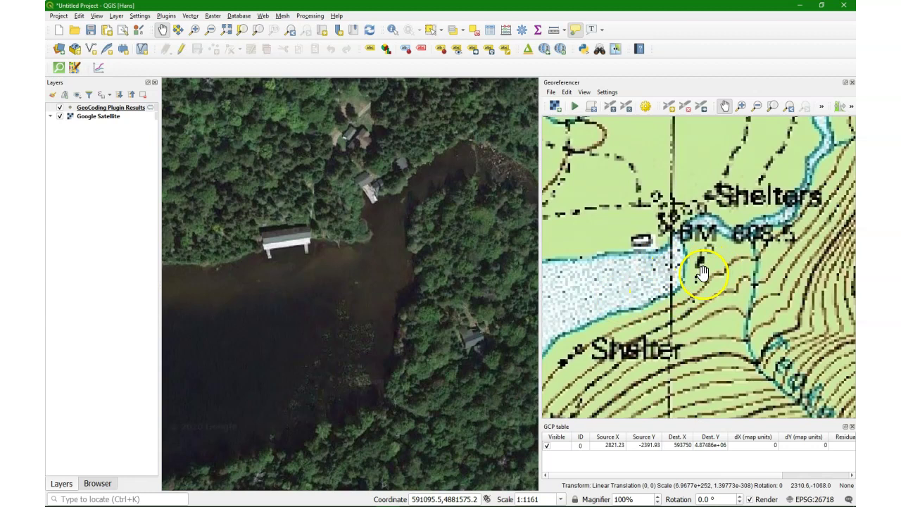
pyautogui.scroll(1, 701, 269)
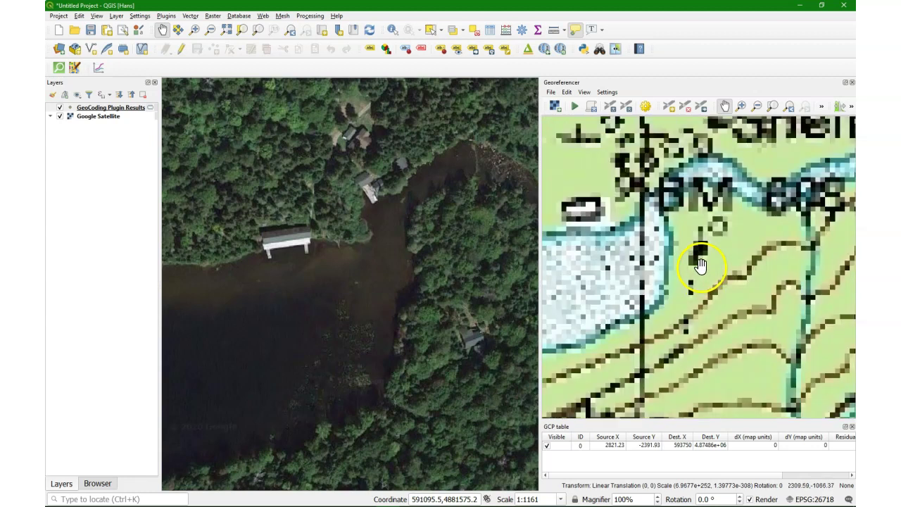
pyautogui.scroll(1, 701, 265)
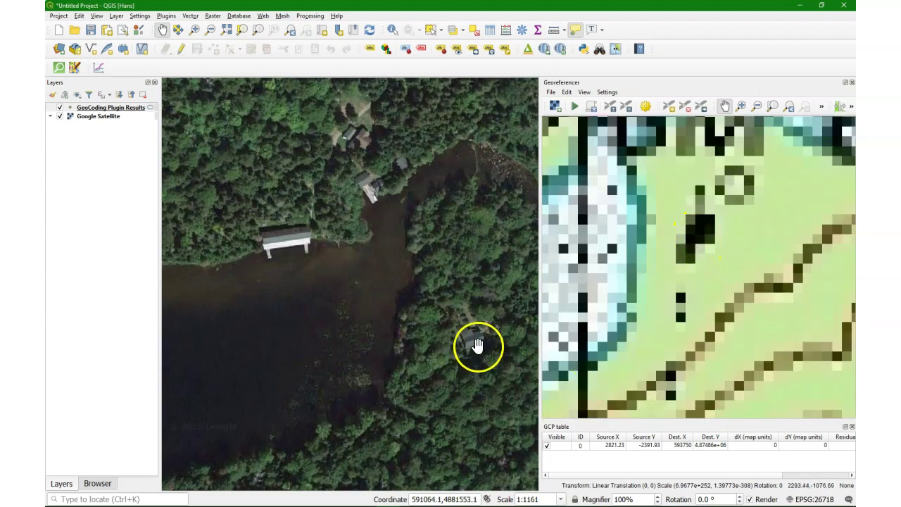
pyautogui.moveTo(475, 344); pyautogui.dragTo(444, 296)
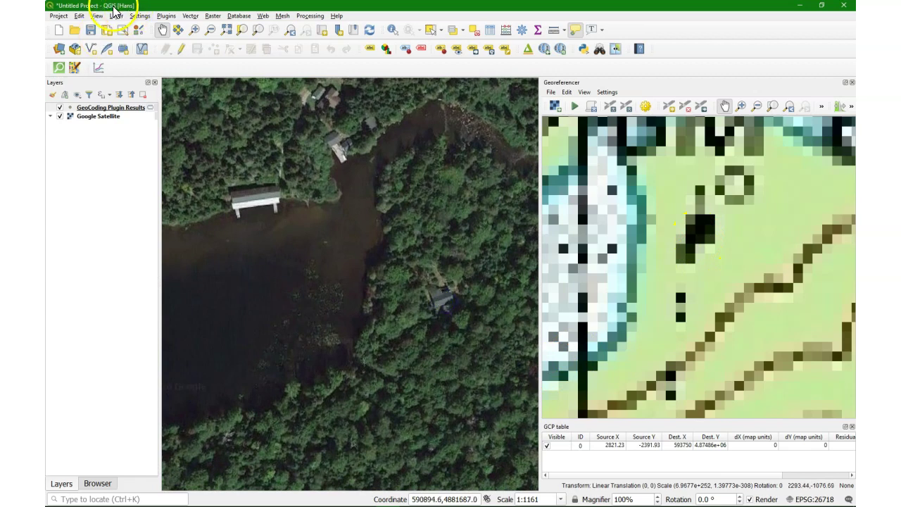
# Add control point 1 tying the topo building near Shelters to the lakeside house
pyautogui.click(669, 106)
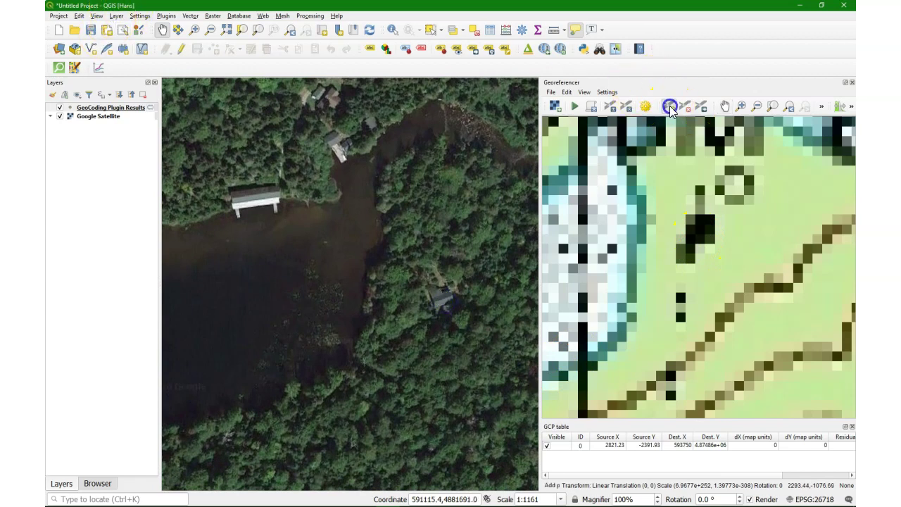
pyautogui.click(699, 231)
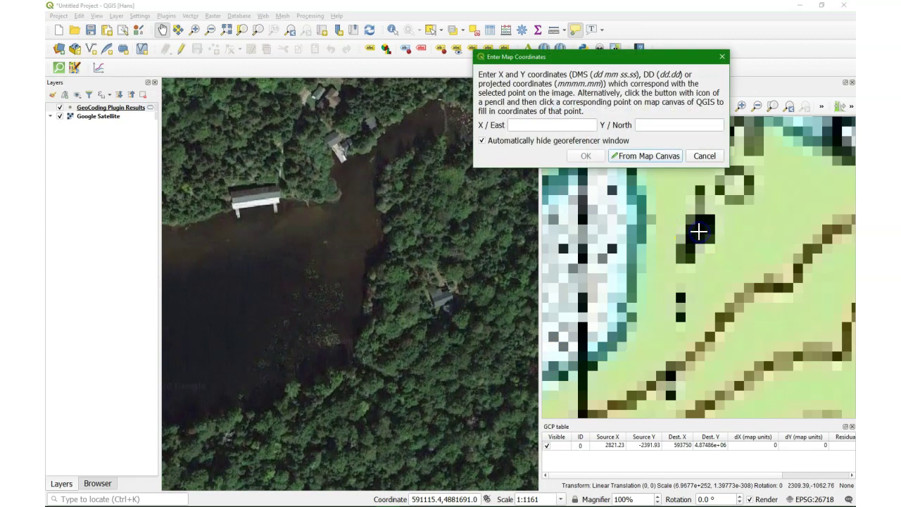
pyautogui.click(634, 156)
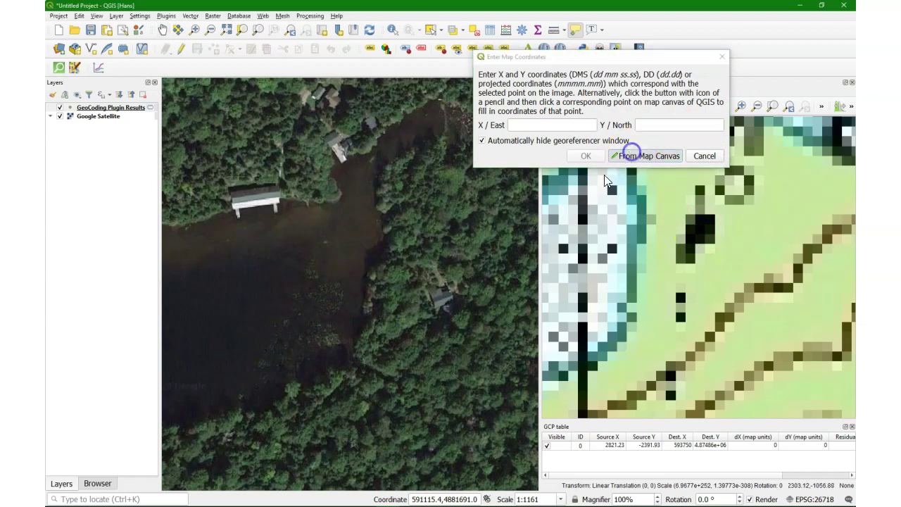
pyautogui.click(439, 299)
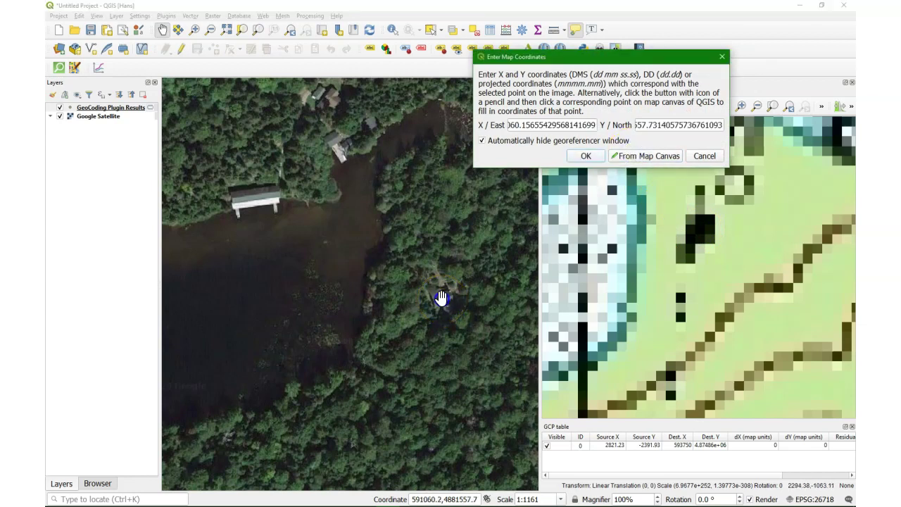
pyautogui.click(586, 157)
pyautogui.scroll(-1, 352, 212)
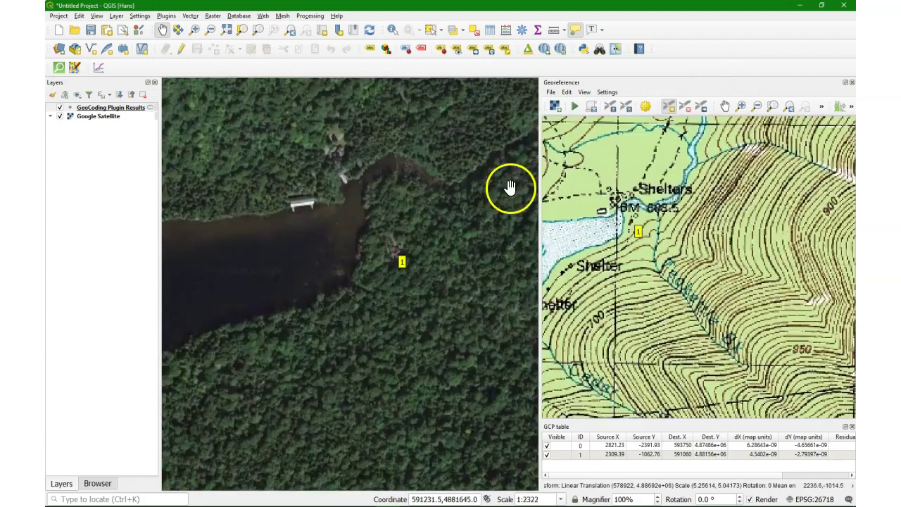
# Zoom the satellite map in on the dam at the lake's north end
pyautogui.click(726, 105)
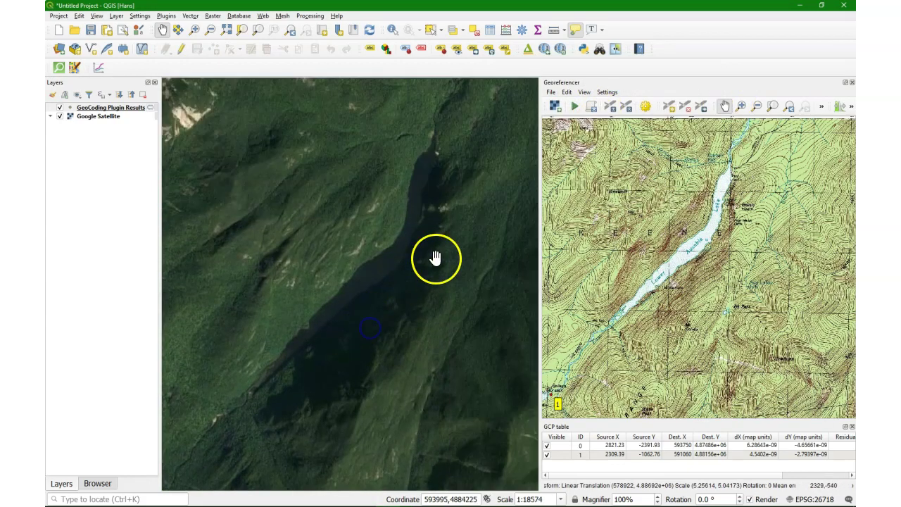
pyautogui.moveTo(460, 182); pyautogui.dragTo(428, 274)
pyautogui.scroll(1, 445, 227)
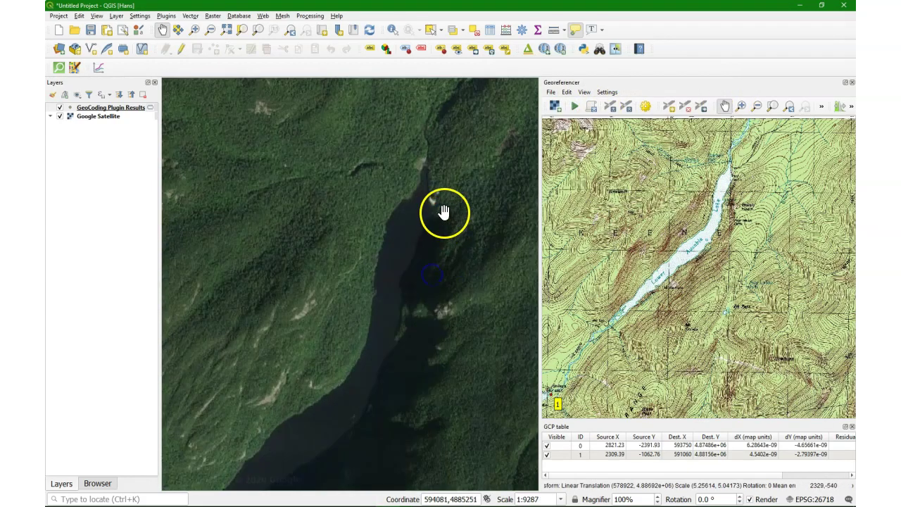
pyautogui.scroll(2, 445, 225)
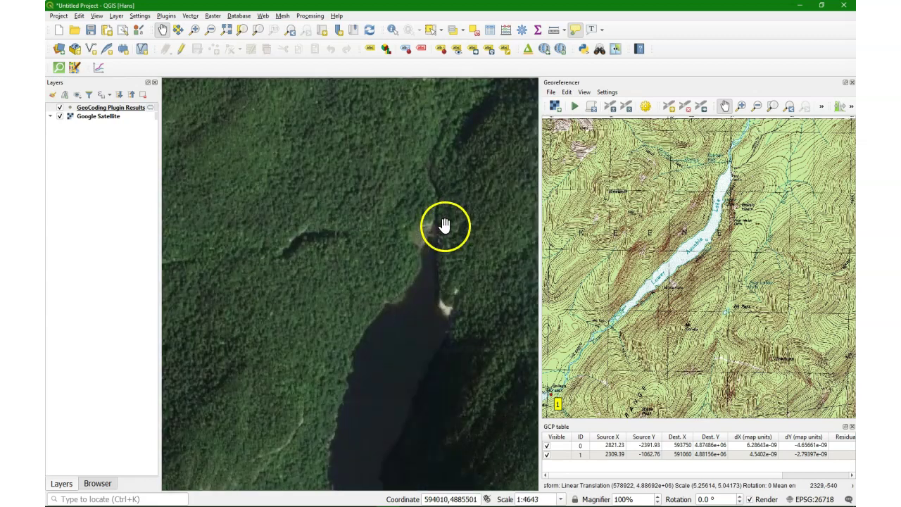
pyautogui.scroll(1, 451, 240)
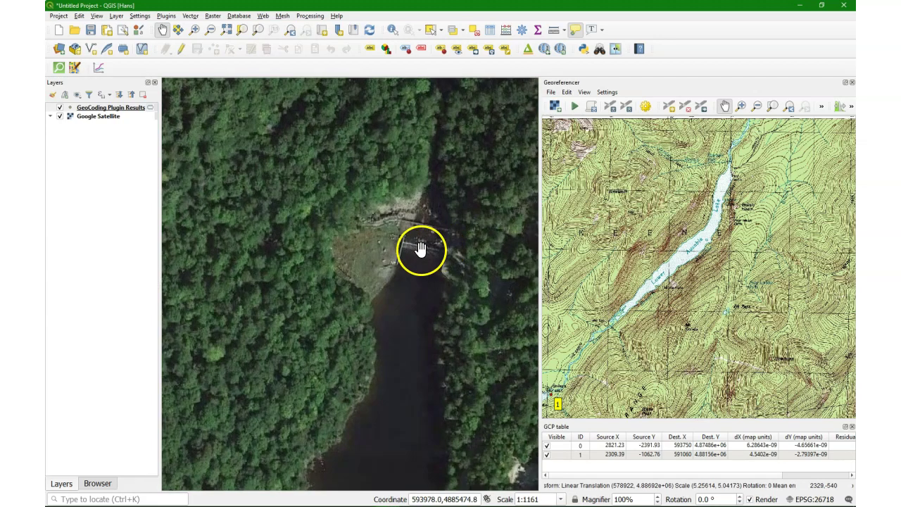
pyautogui.scroll(1, 433, 255)
pyautogui.scroll(1, 445, 262)
pyautogui.scroll(-1, 444, 258)
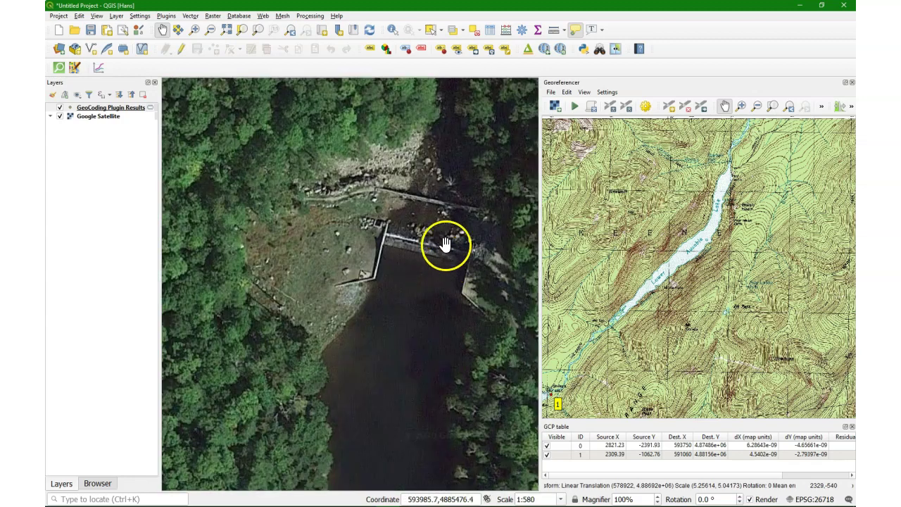
pyautogui.moveTo(444, 244); pyautogui.dragTo(372, 224)
# Zoom the Georeferencer's topo map in on the matching lake outlet
pyautogui.click(735, 181)
pyautogui.scroll(4, 704, 211)
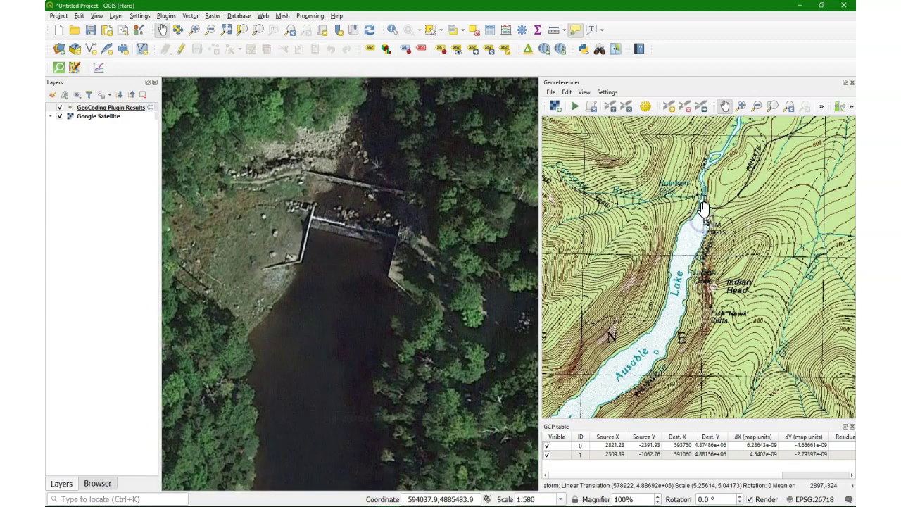
pyautogui.scroll(5, 702, 199)
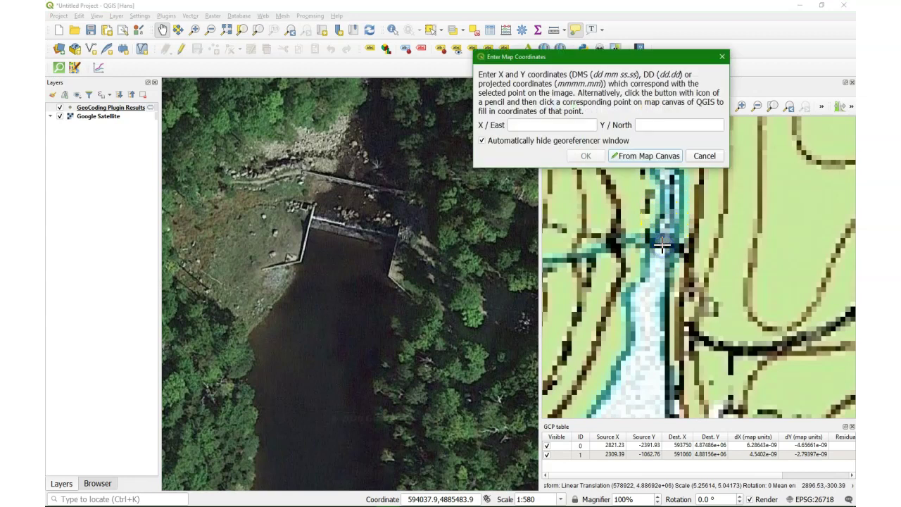
# Match the topo lake outlet to the satellite dam, creating control point 2
pyautogui.click(631, 158)
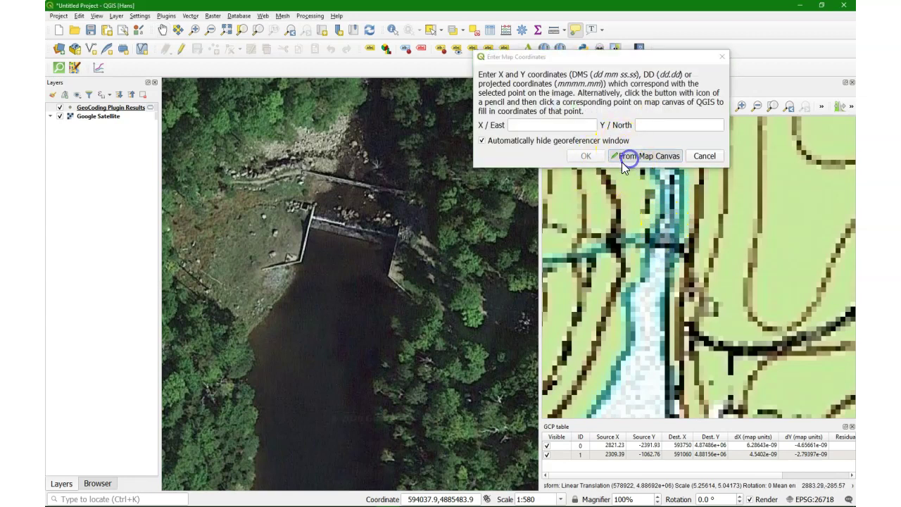
pyautogui.click(351, 227)
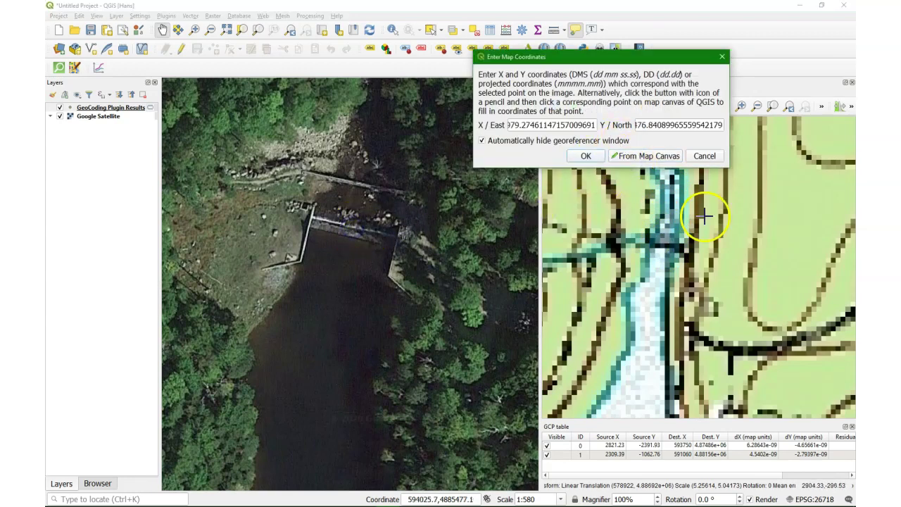
pyautogui.click(588, 156)
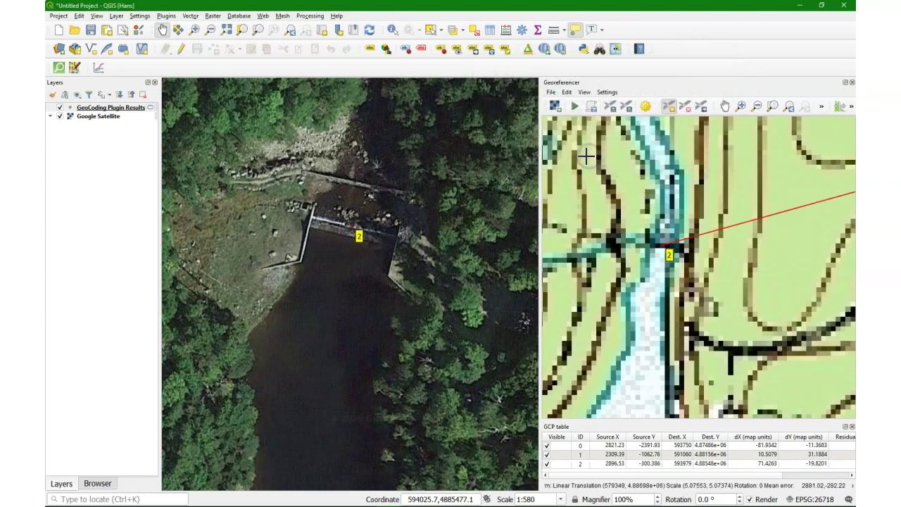
pyautogui.scroll(-5, 694, 205)
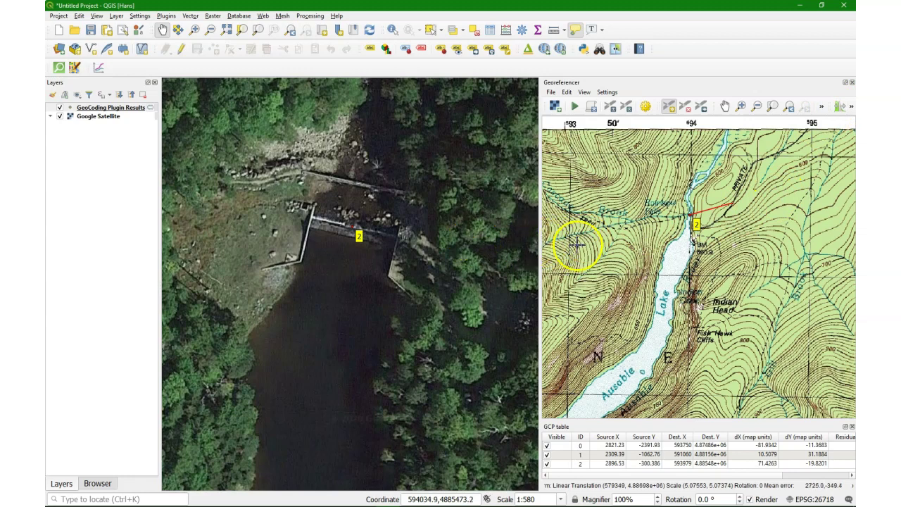
pyautogui.scroll(-3, 694, 331)
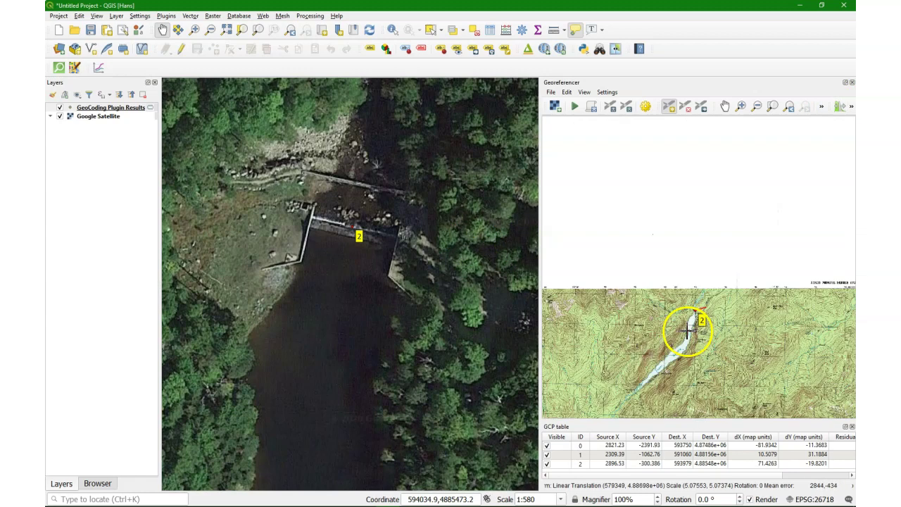
pyautogui.scroll(3, 676, 322)
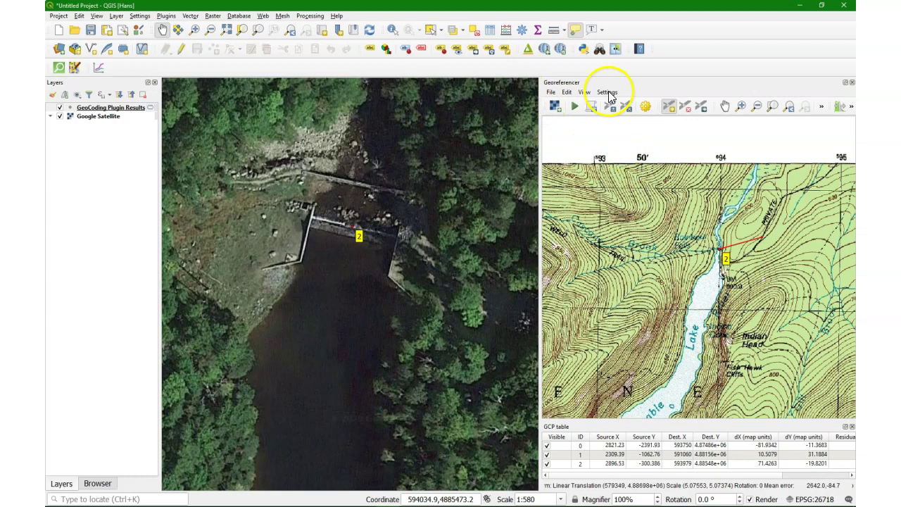
# Pan the topo map to the pond area and widen the Georeferencer panel
pyautogui.click(725, 106)
pyautogui.scroll(-3, 774, 340)
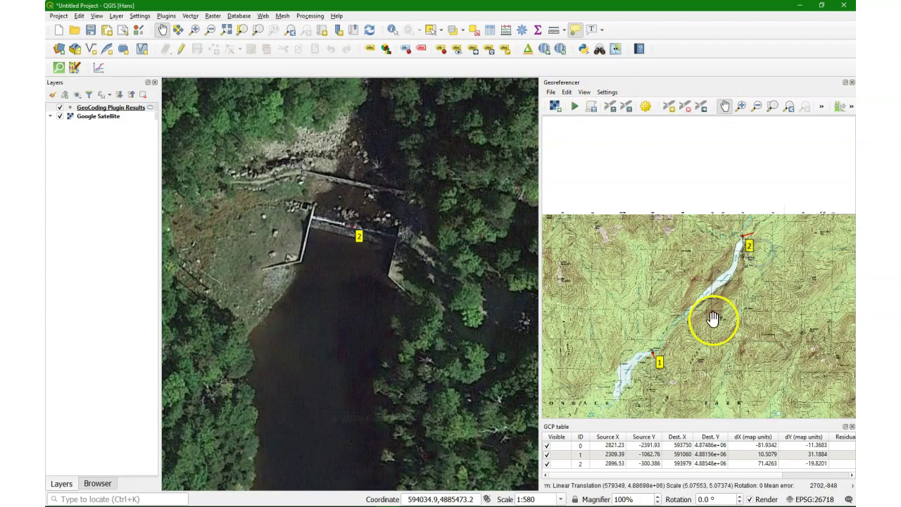
pyautogui.moveTo(714, 318); pyautogui.dragTo(707, 252)
pyautogui.moveTo(772, 301); pyautogui.dragTo(750, 347)
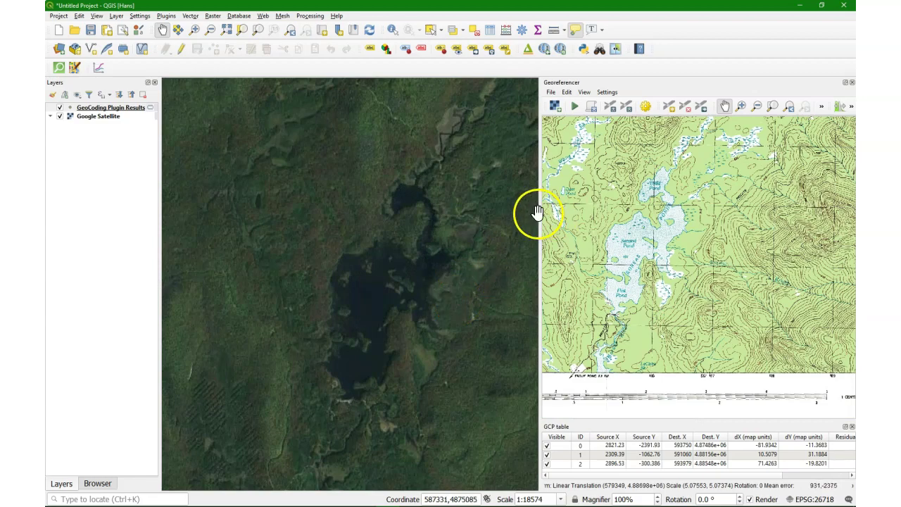
pyautogui.moveTo(540, 213); pyautogui.dragTo(489, 208)
# Link the Georeferencer and main map views so their extents stay in sync
pyautogui.click(772, 109)
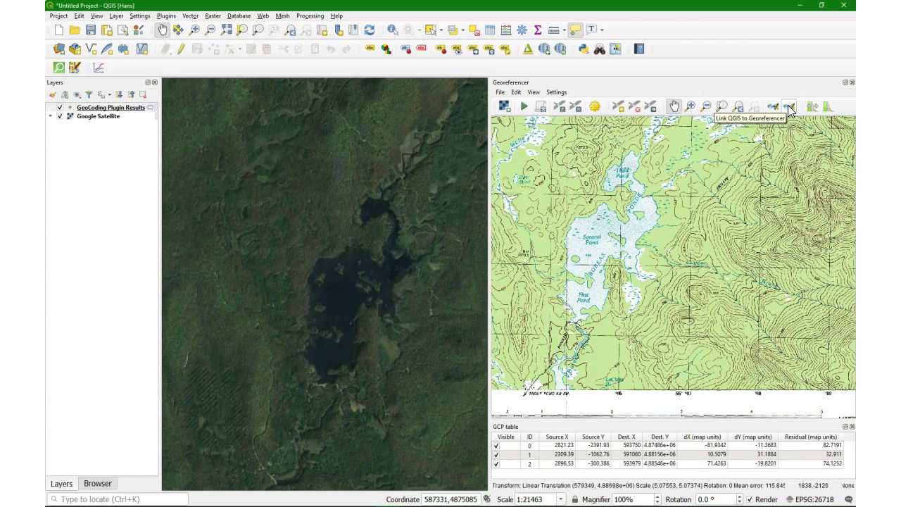
pyautogui.click(772, 106)
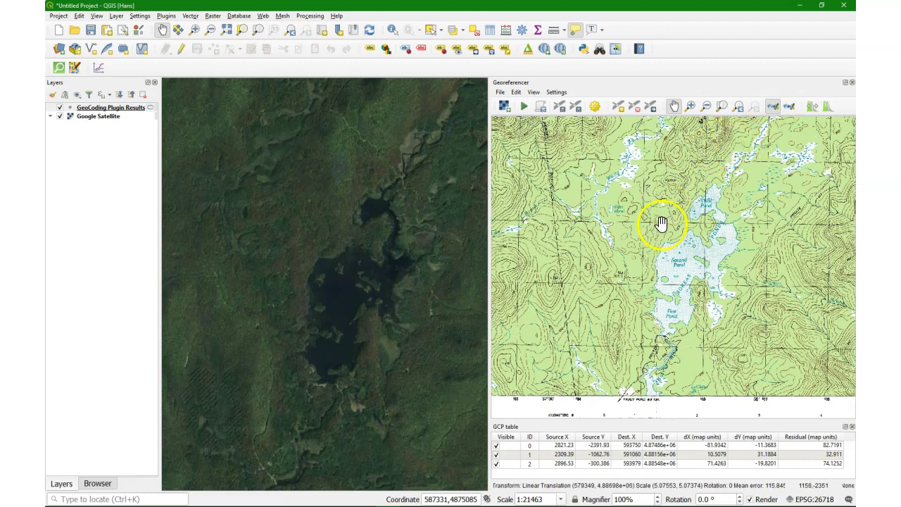
pyautogui.click(618, 104)
pyautogui.scroll(6, 664, 346)
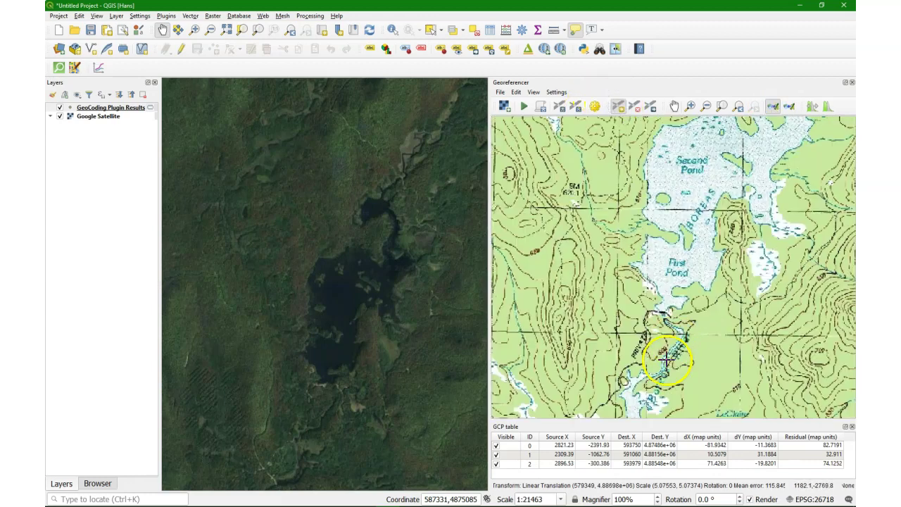
pyautogui.scroll(2, 658, 307)
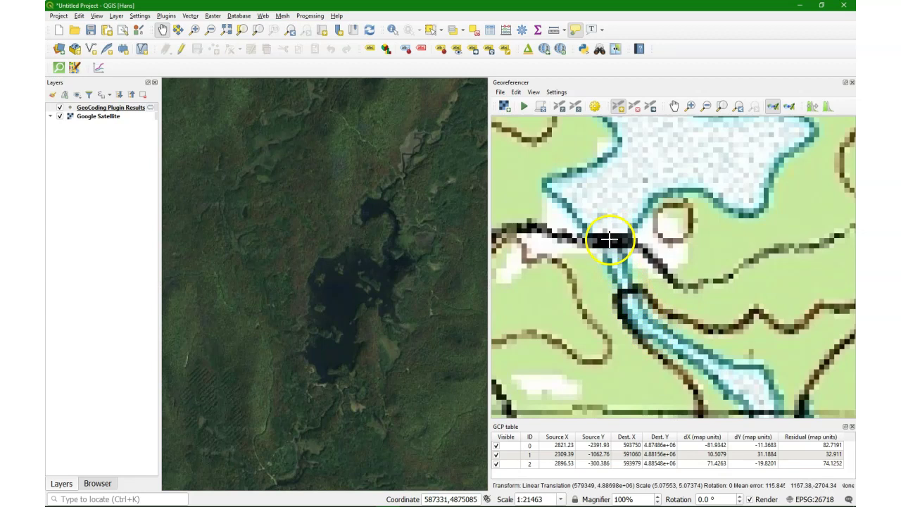
pyautogui.click(790, 106)
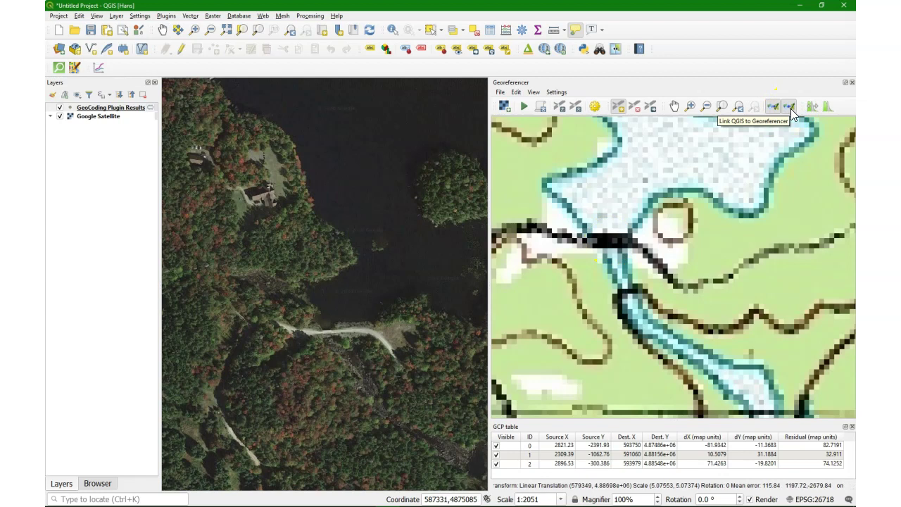
# Add control point 3 tying First Pond's outlet to the satellite road crossing
pyautogui.click(614, 242)
pyautogui.click(637, 155)
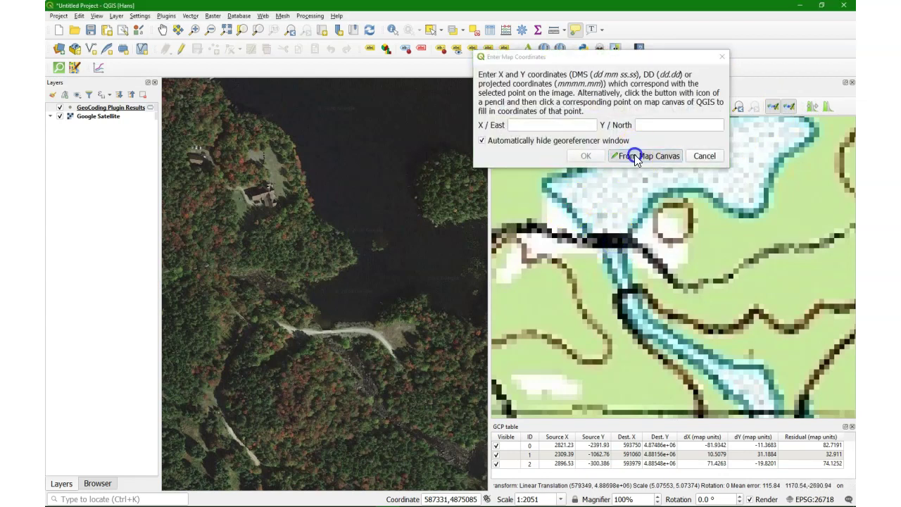
pyautogui.click(326, 332)
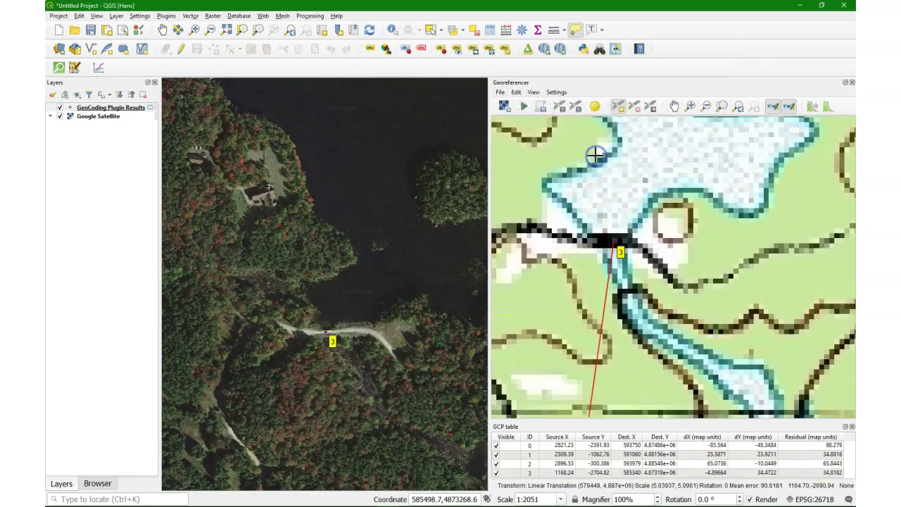
# Pan and zoom the topo map to the stream junction near BM 848.4
pyautogui.scroll(-3, 640, 252)
pyautogui.scroll(3, 598, 258)
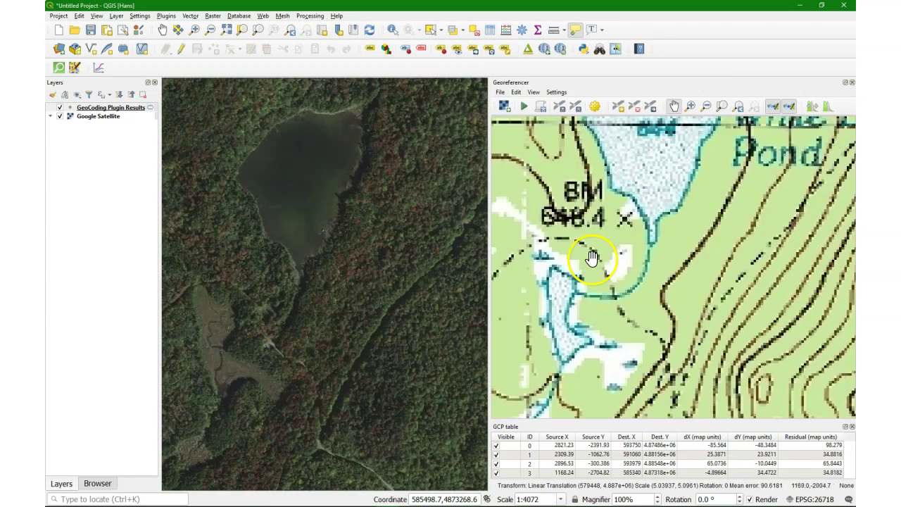
pyautogui.hotkey('ctrl', 'p')
pyautogui.scroll(-2, 633, 276)
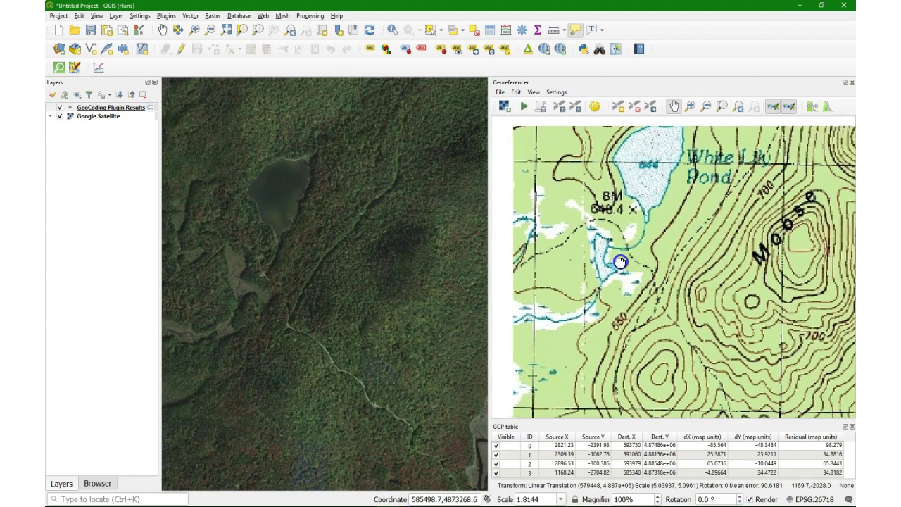
pyautogui.moveTo(620, 262); pyautogui.dragTo(613, 274)
pyautogui.scroll(3, 641, 255)
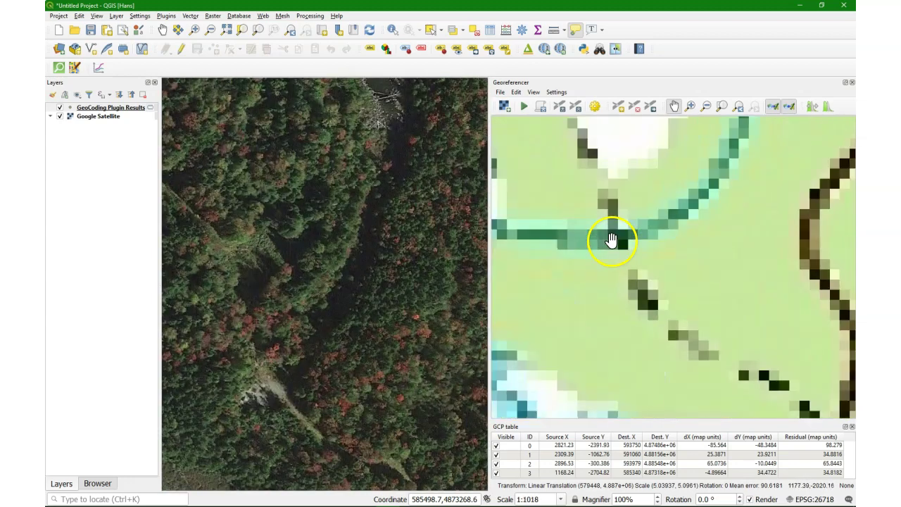
pyautogui.moveTo(611, 239); pyautogui.dragTo(633, 198)
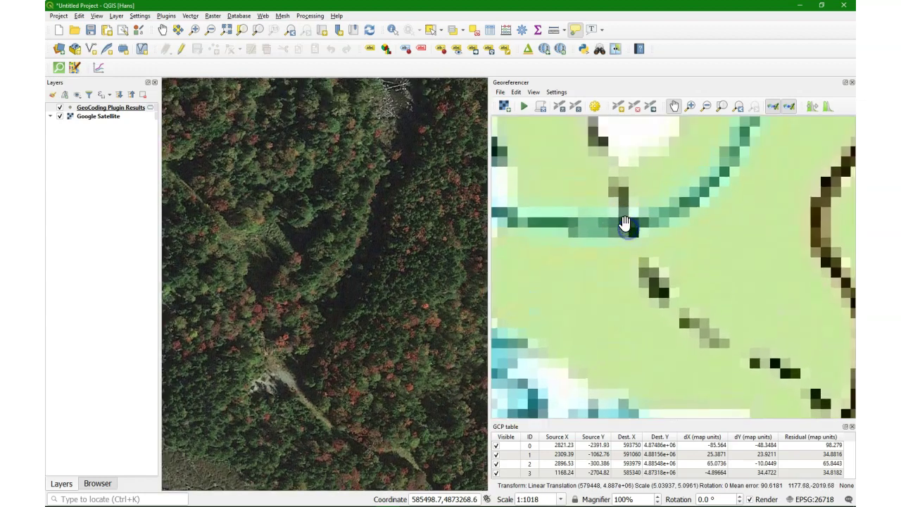
pyautogui.scroll(-1, 628, 223)
pyautogui.scroll(1, 618, 224)
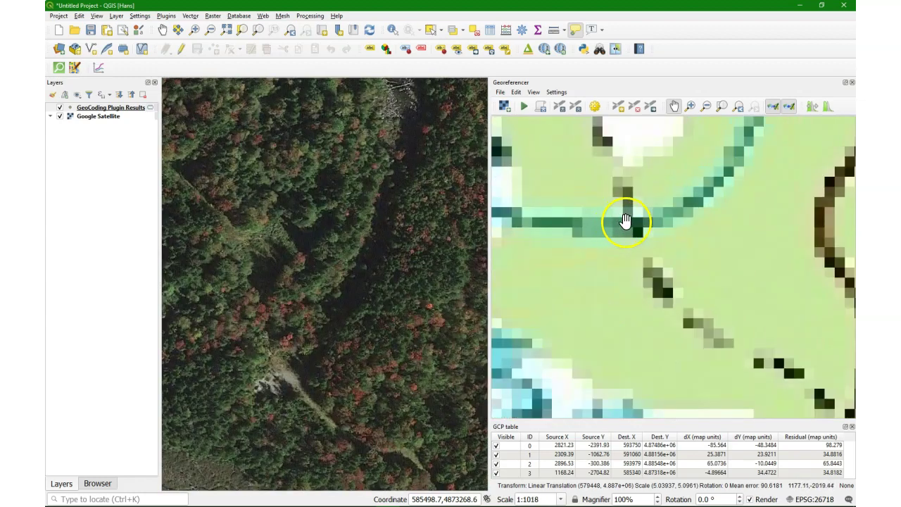
# Add control point 4 linking the stream junction to the satellite clearing
pyautogui.click(618, 106)
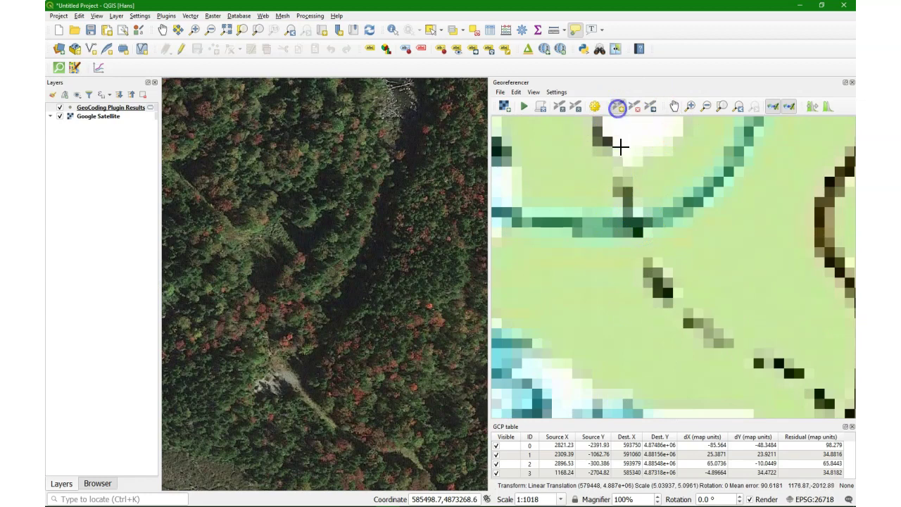
pyautogui.scroll(-1, 636, 225)
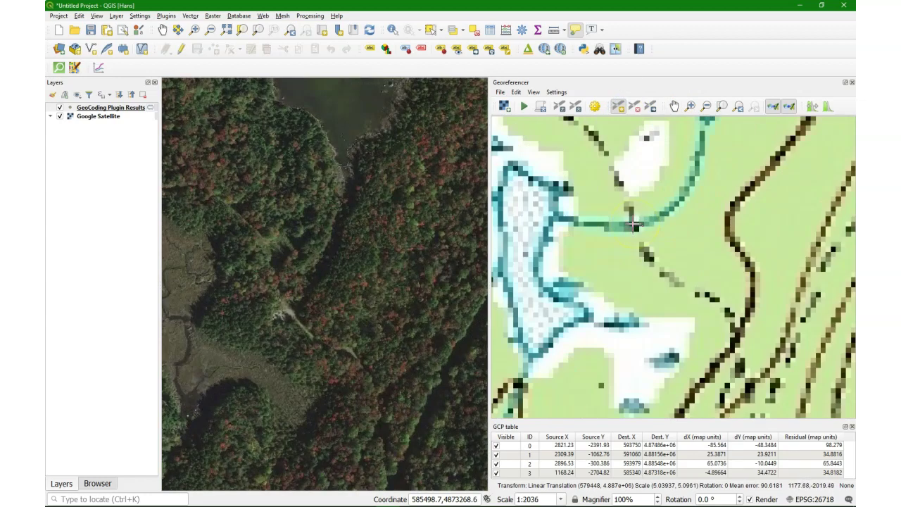
pyautogui.click(633, 225)
pyautogui.click(632, 157)
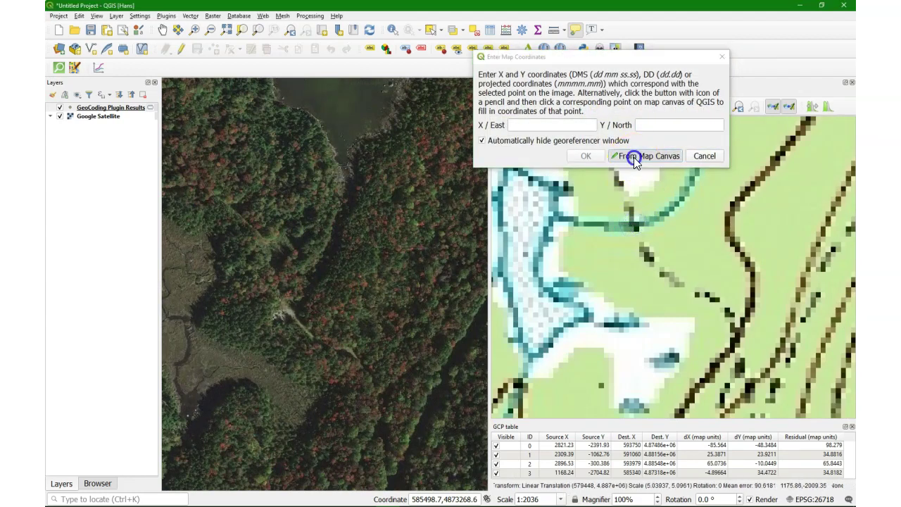
pyautogui.scroll(2, 288, 313)
pyautogui.click(288, 312)
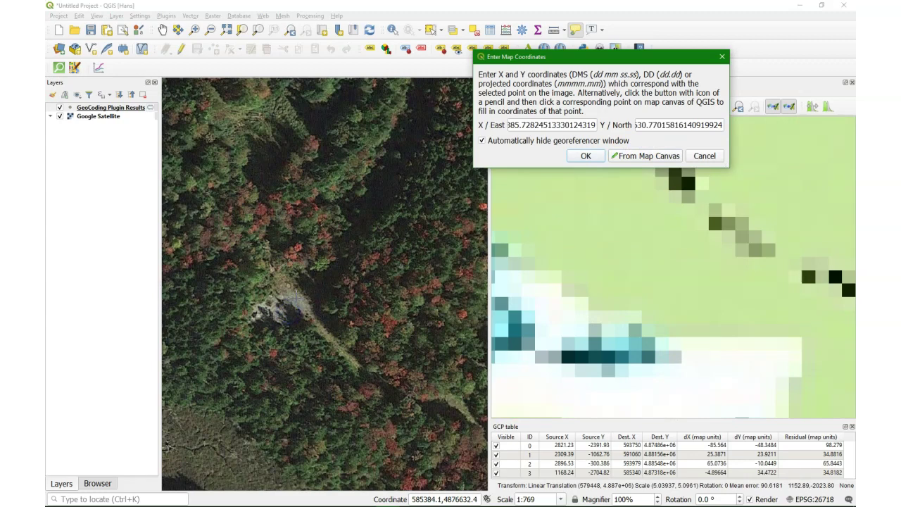
pyautogui.click(586, 155)
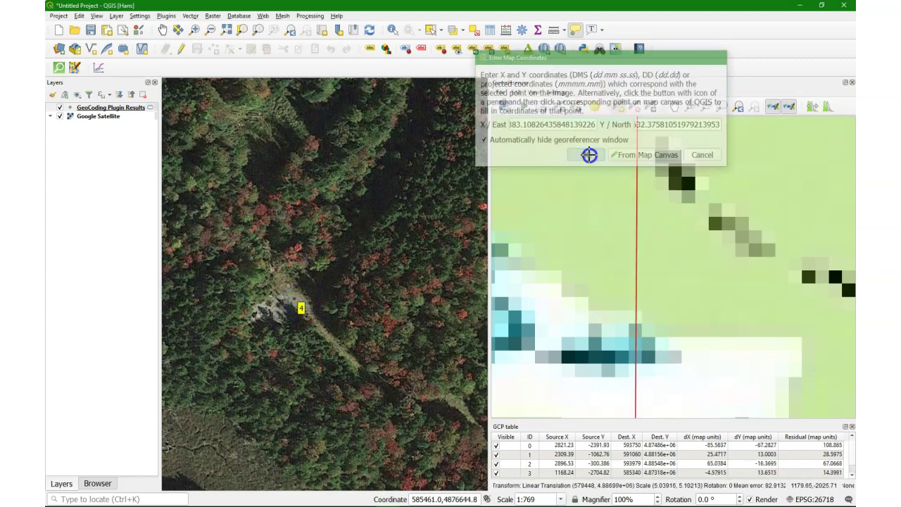
pyautogui.scroll(-4, 695, 252)
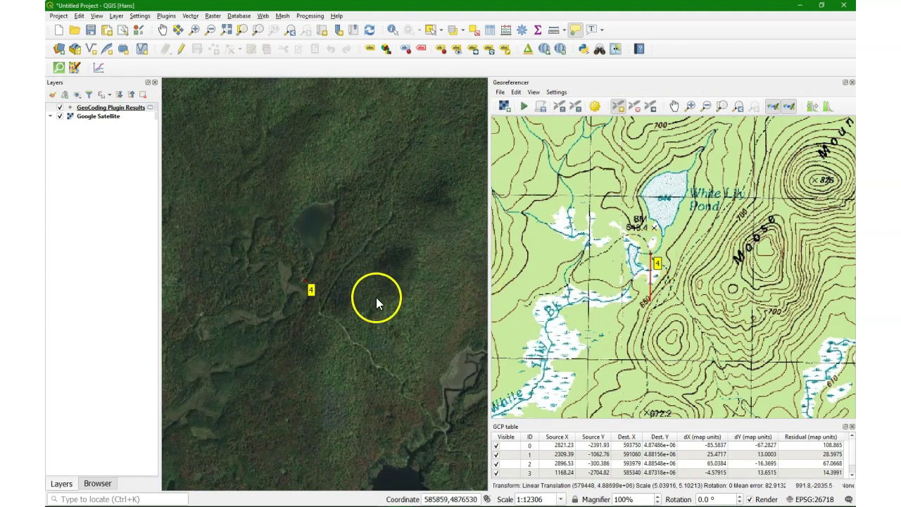
# Add control point 5 pairing the stream bend near Panorama Bluff with the satellite river bend
pyautogui.scroll(2, 671, 343)
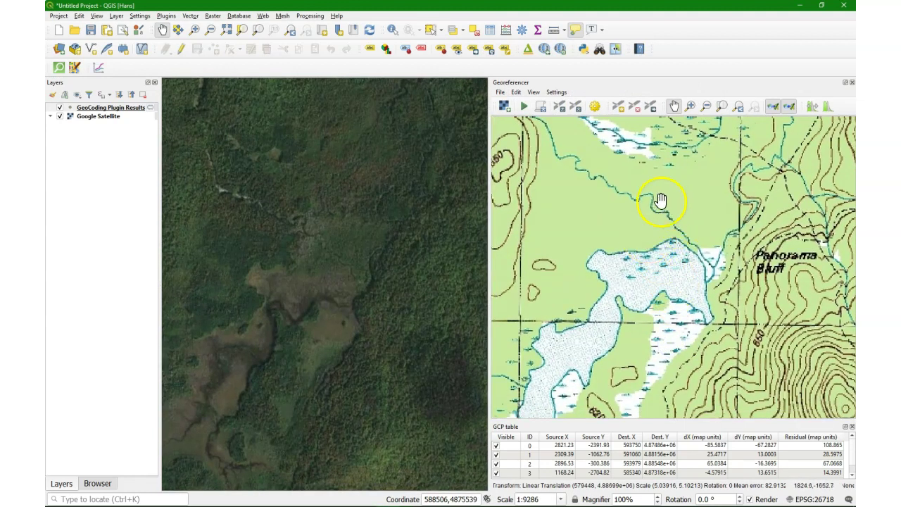
pyautogui.scroll(3, 661, 201)
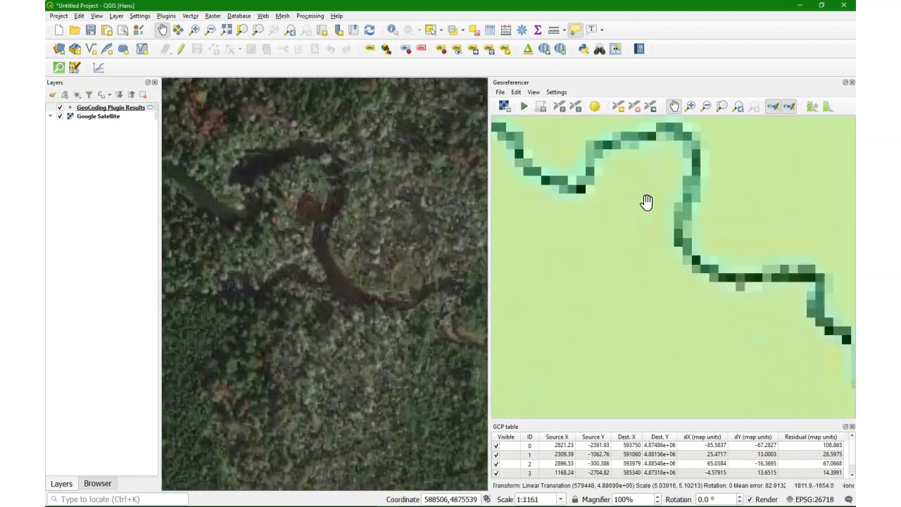
pyautogui.scroll(-1, 646, 202)
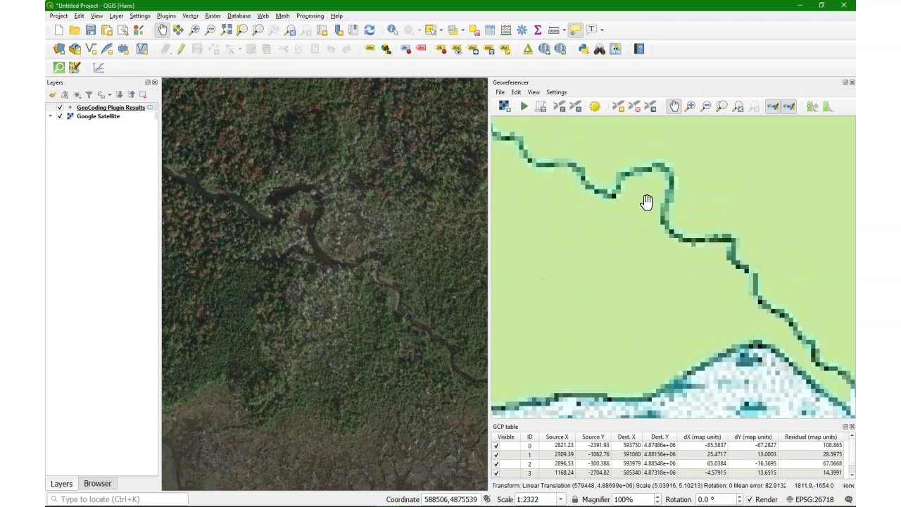
pyautogui.click(615, 120)
pyautogui.click(619, 107)
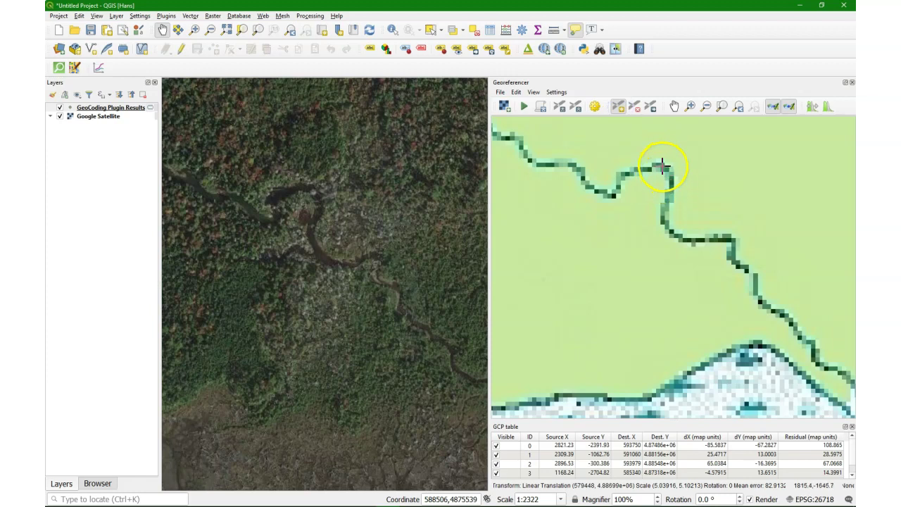
pyautogui.click(662, 166)
pyautogui.click(645, 156)
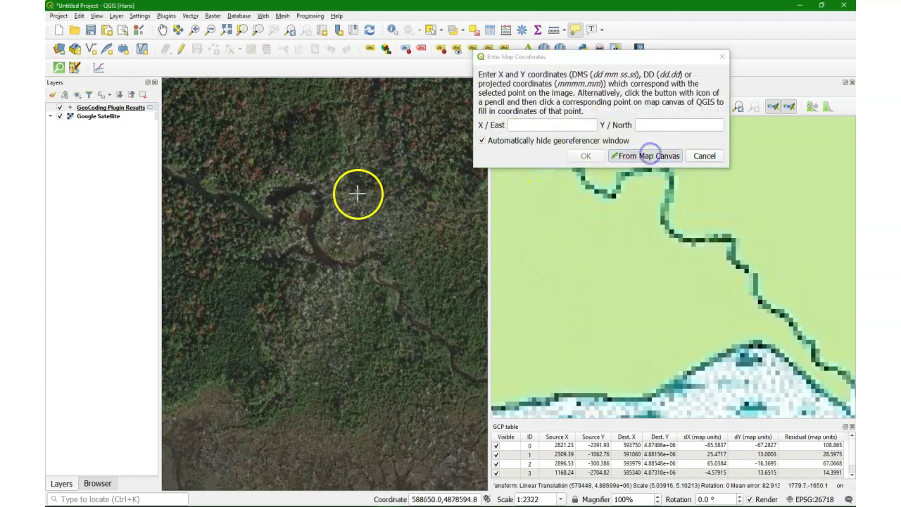
pyautogui.click(308, 188)
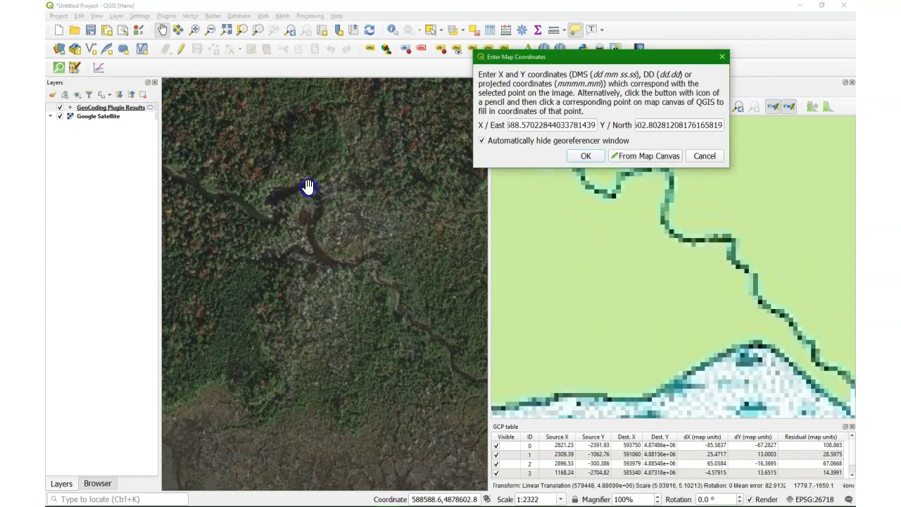
pyautogui.click(585, 155)
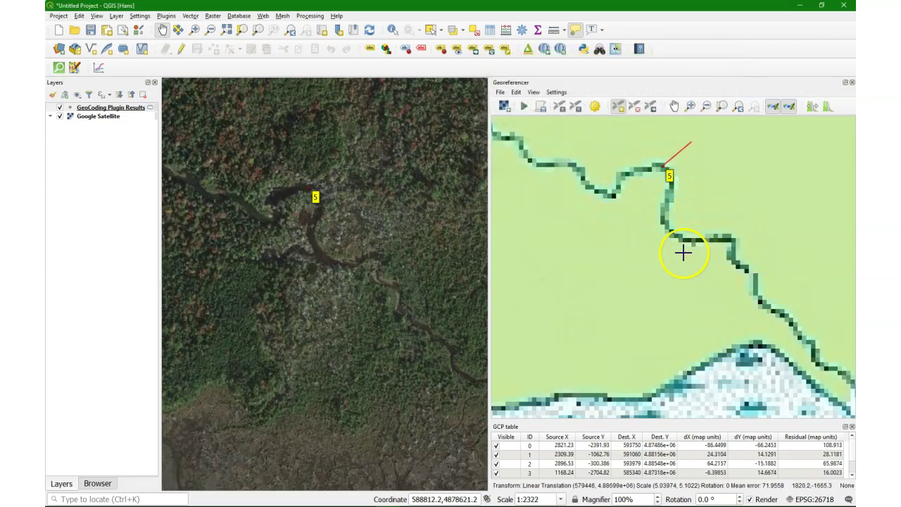
# Pan and zoom the topo map onto the dark building squares
pyautogui.scroll(-2, 683, 252)
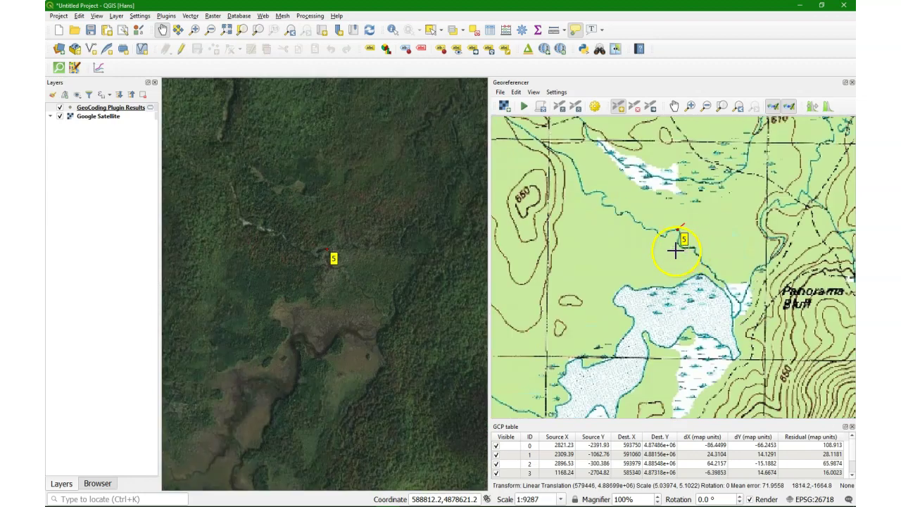
pyautogui.scroll(-3, 634, 295)
pyautogui.hotkey('ctrl', 'p')
pyautogui.scroll(3, 600, 345)
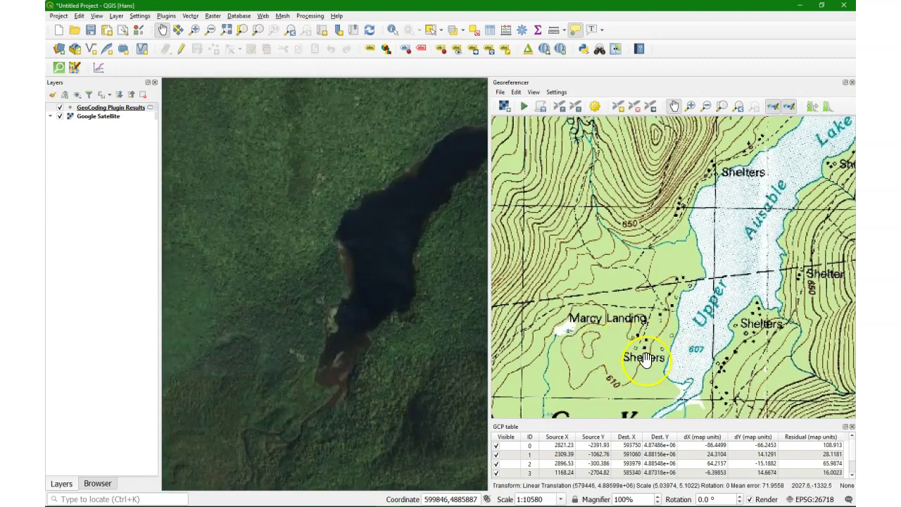
pyautogui.scroll(1, 633, 343)
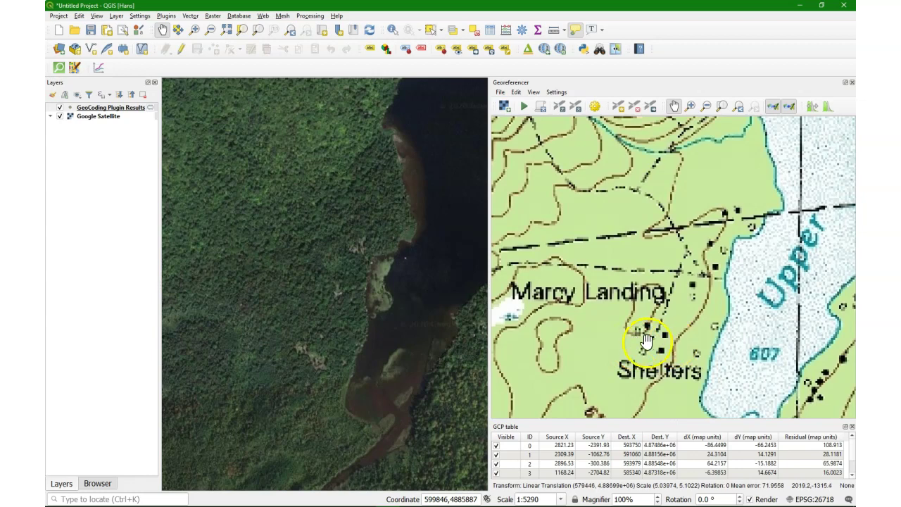
pyautogui.scroll(2, 646, 340)
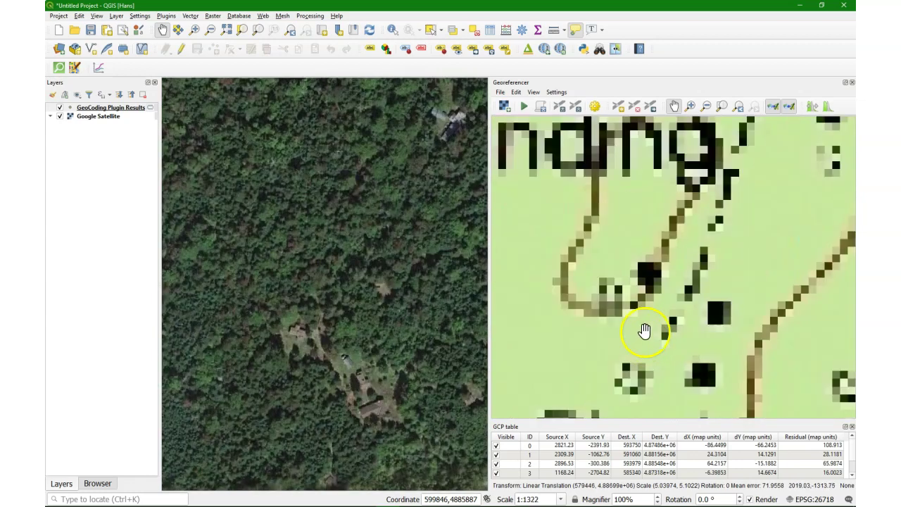
pyautogui.moveTo(644, 331); pyautogui.dragTo(566, 283)
pyautogui.scroll(1, 594, 305)
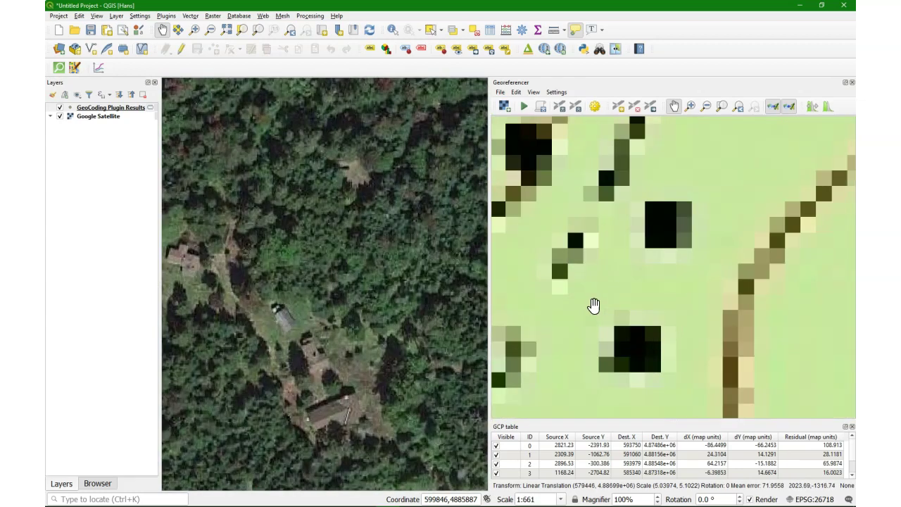
pyautogui.moveTo(625, 357); pyautogui.dragTo(600, 296)
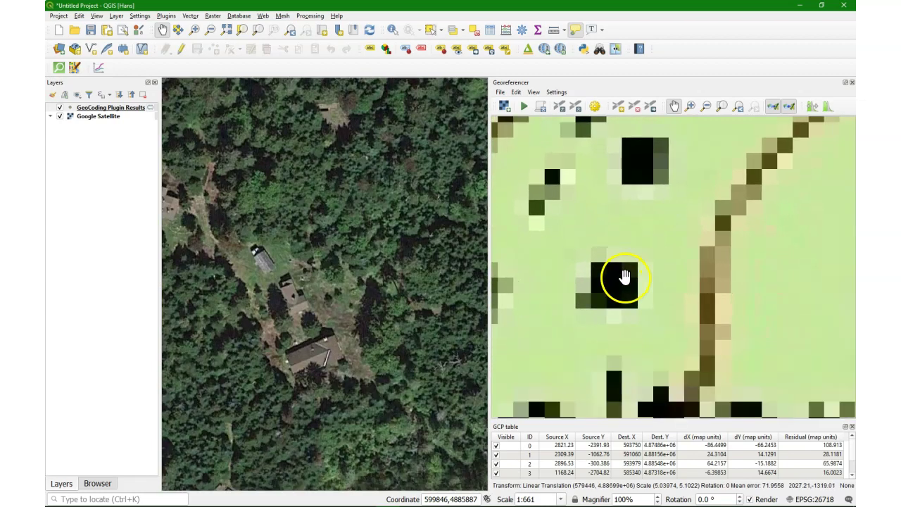
pyautogui.scroll(1, 625, 277)
pyautogui.scroll(-2, 634, 282)
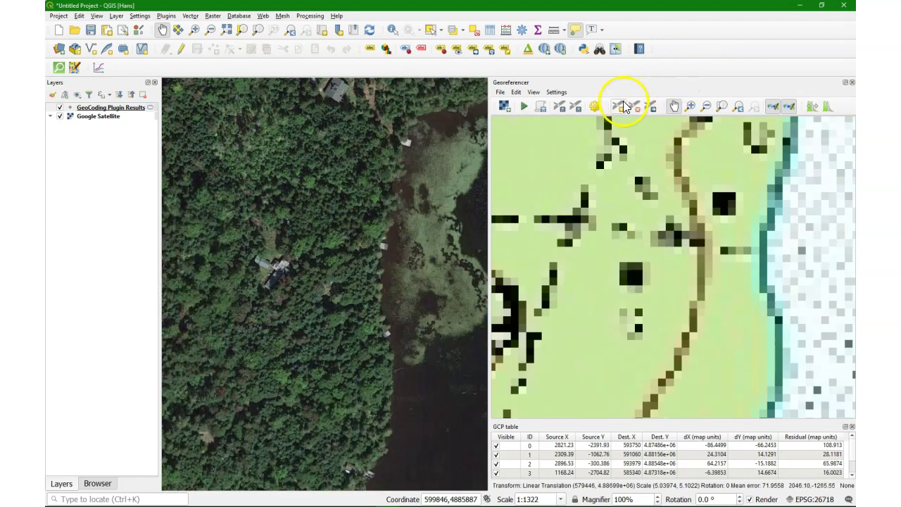
# Place a point on the building and pick the satellite house (X 589732.49, Y 4880451.03)
pyautogui.click(619, 105)
pyautogui.click(632, 276)
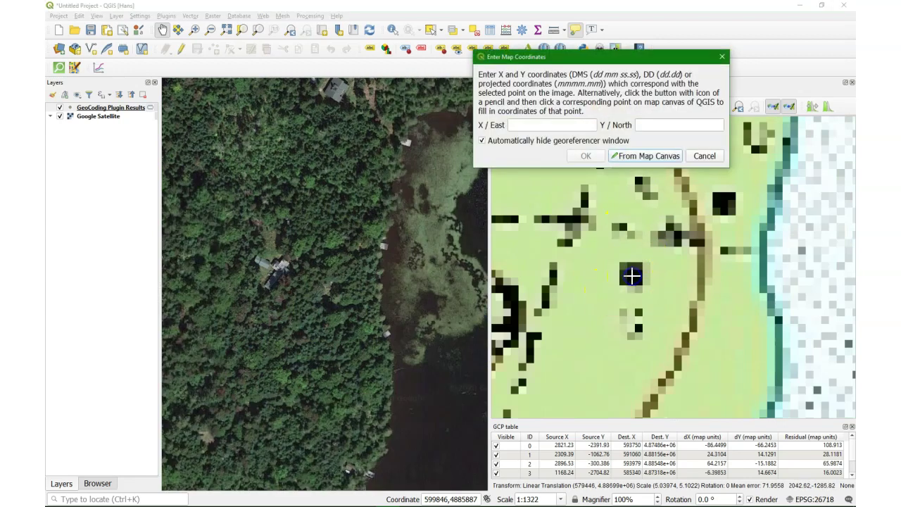
pyautogui.click(633, 157)
pyautogui.click(276, 268)
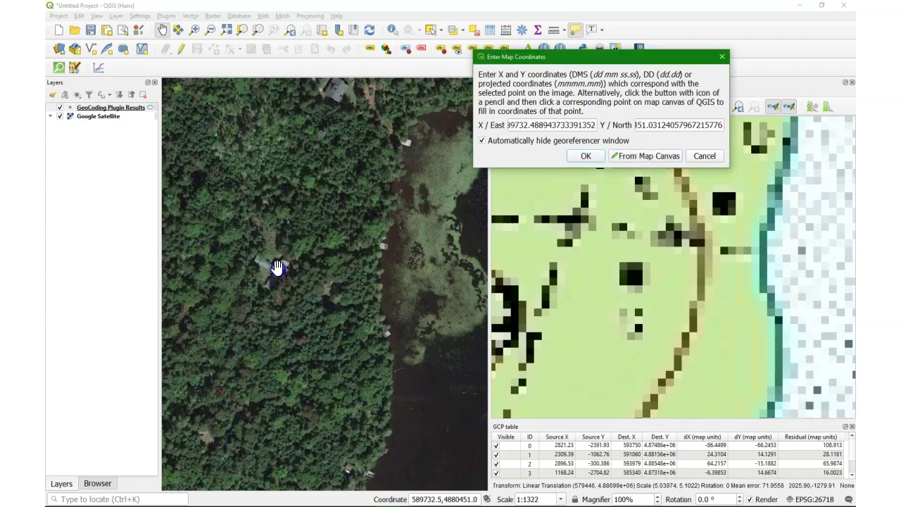
# Confirm control point 6 and pan the topo map to the lake outlet near Beaver Point
pyautogui.click(590, 156)
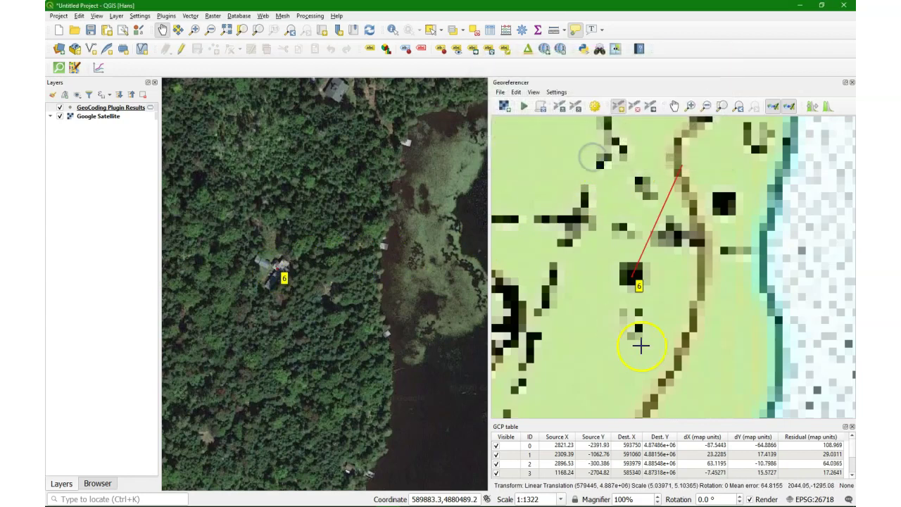
pyautogui.scroll(-3, 641, 345)
pyautogui.hotkey('ctrl', 'p')
pyautogui.moveTo(633, 279); pyautogui.dragTo(624, 299)
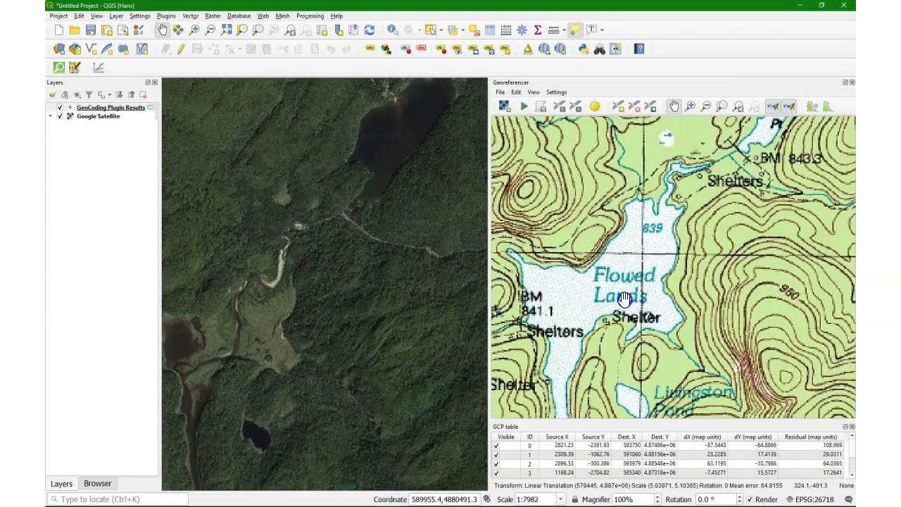
pyautogui.scroll(3, 656, 211)
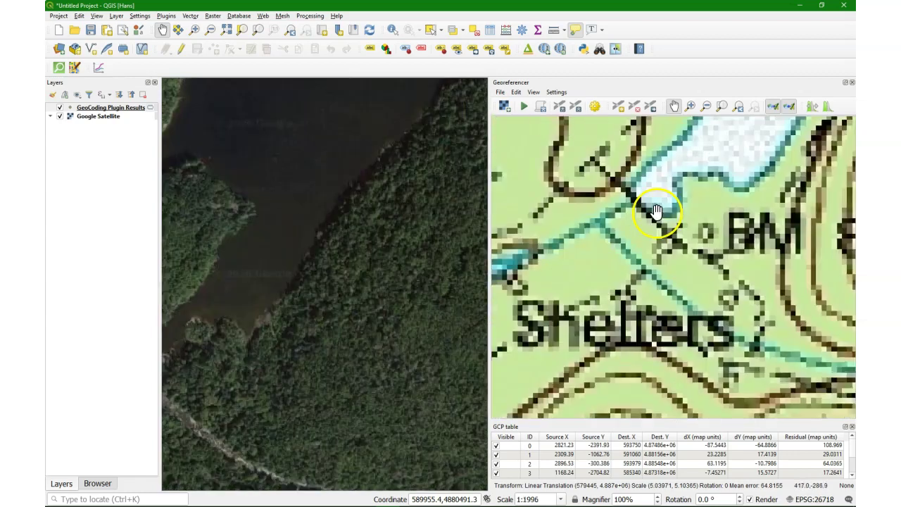
pyautogui.scroll(-2, 643, 213)
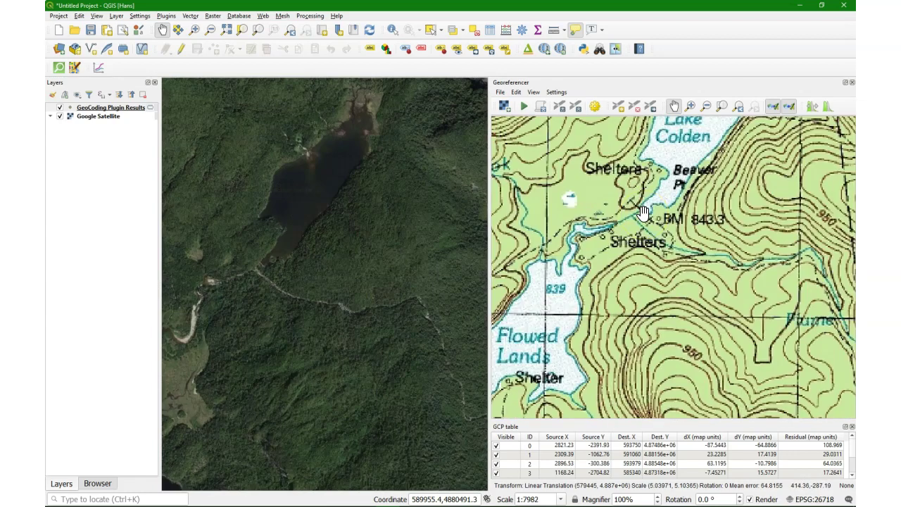
pyautogui.scroll(2, 644, 213)
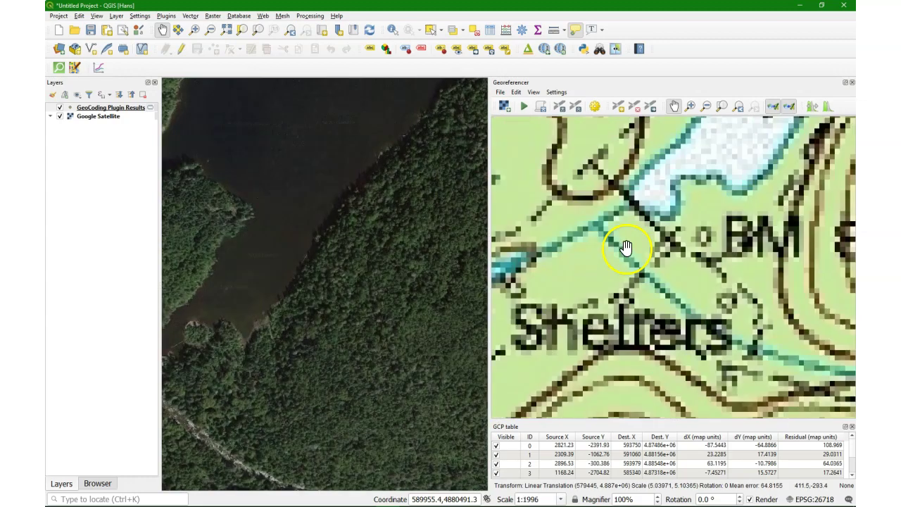
pyautogui.scroll(1, 292, 306)
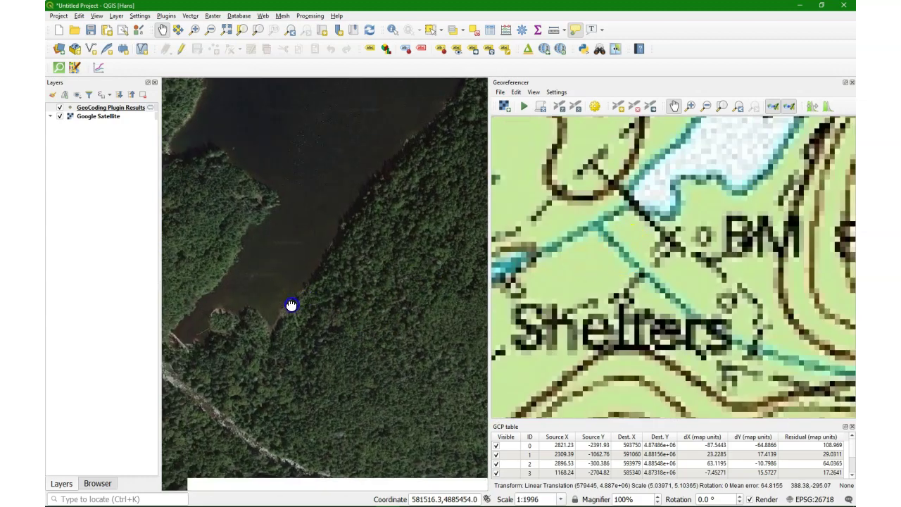
pyautogui.scroll(3, 260, 313)
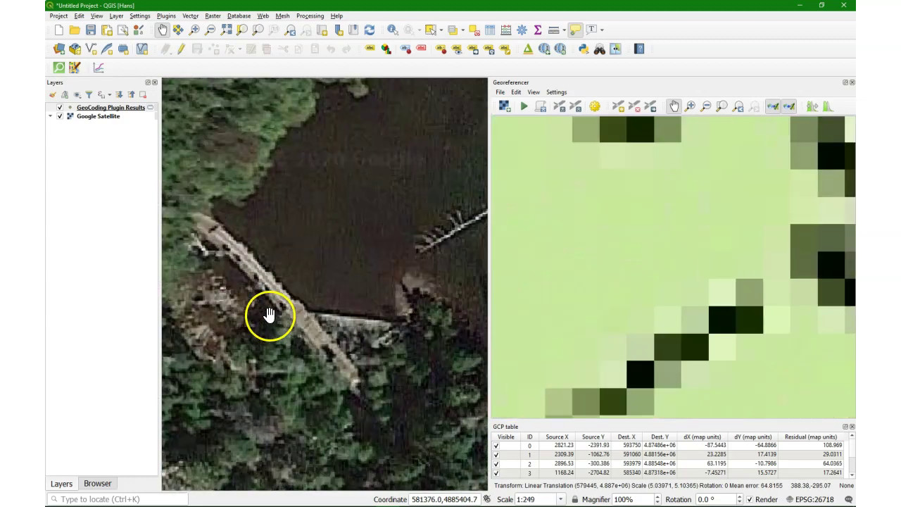
pyautogui.scroll(-4, 262, 255)
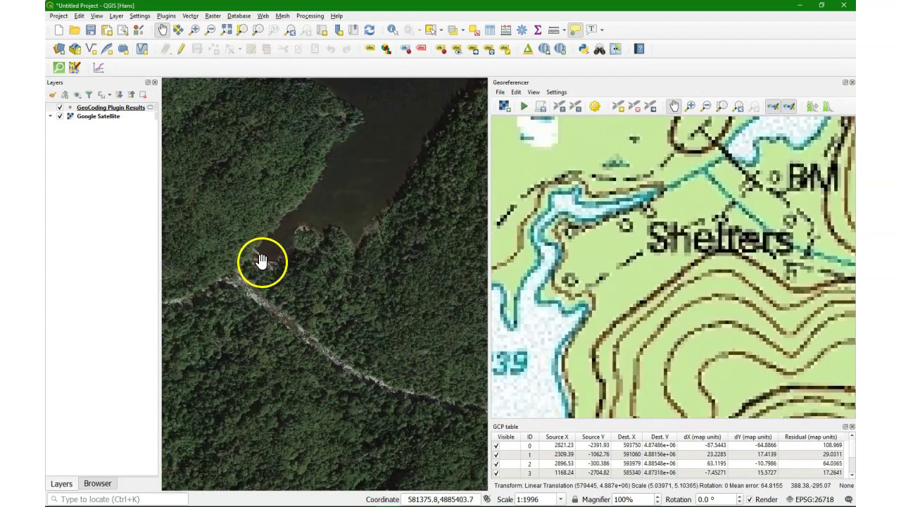
pyautogui.moveTo(750, 174); pyautogui.dragTo(674, 243)
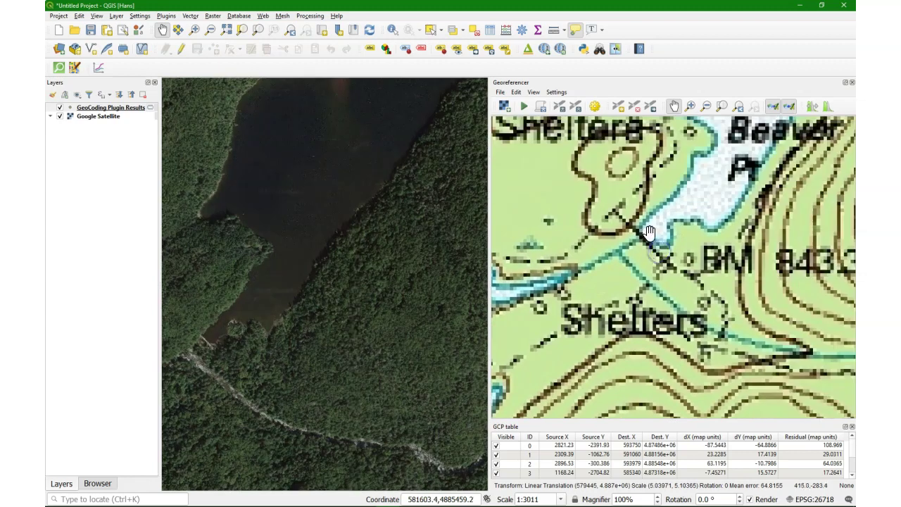
# Add control point 7 linking the stream outlet near Shelters to the satellite dam
pyautogui.click(618, 106)
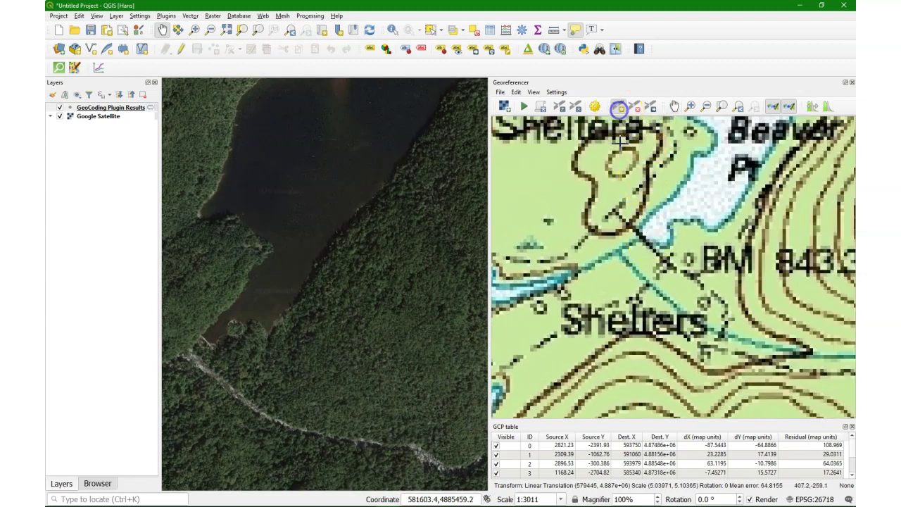
pyautogui.click(642, 238)
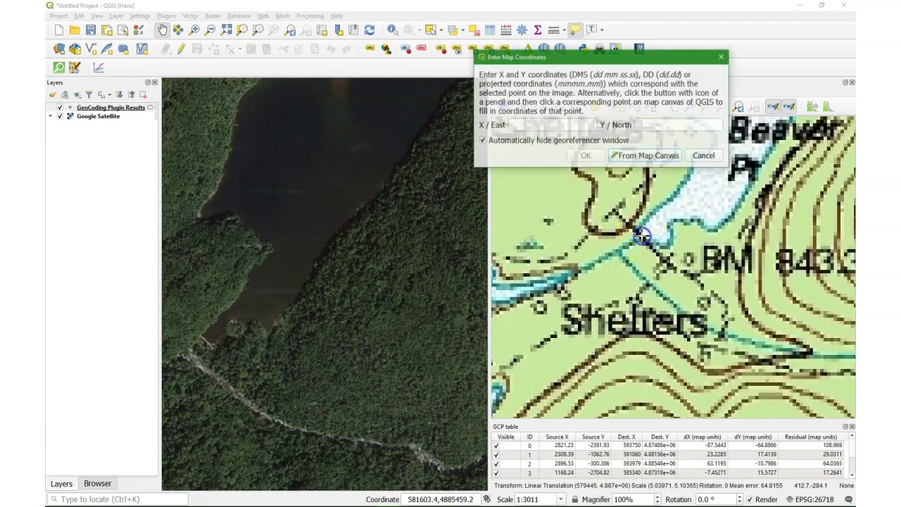
pyautogui.click(649, 158)
pyautogui.scroll(3, 209, 343)
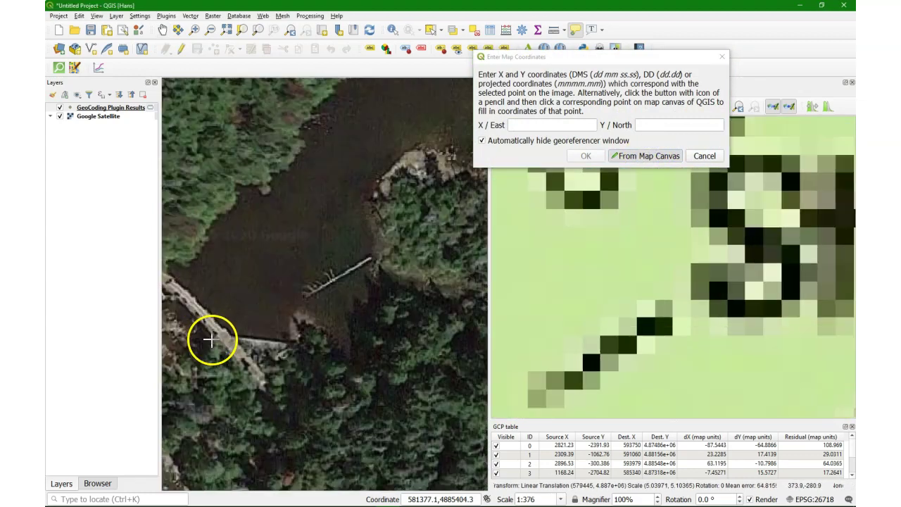
pyautogui.scroll(-1, 211, 340)
pyautogui.click(199, 308)
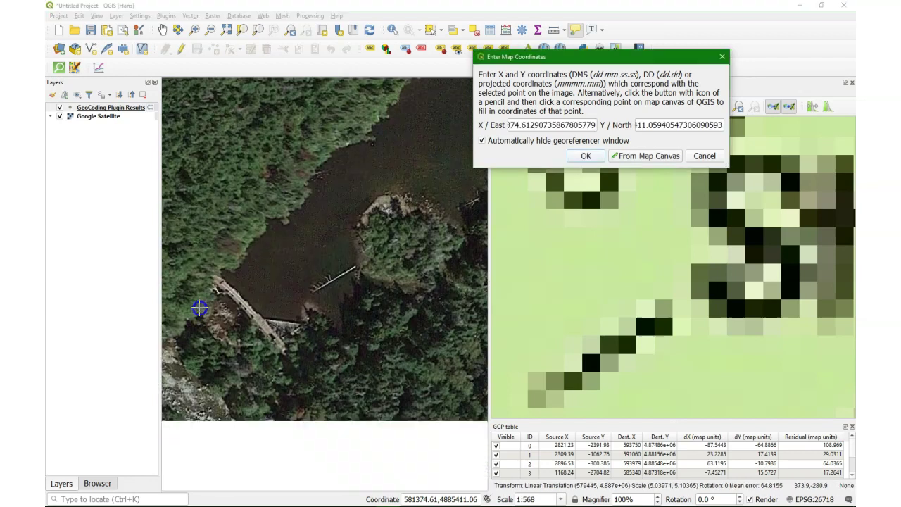
pyautogui.click(586, 155)
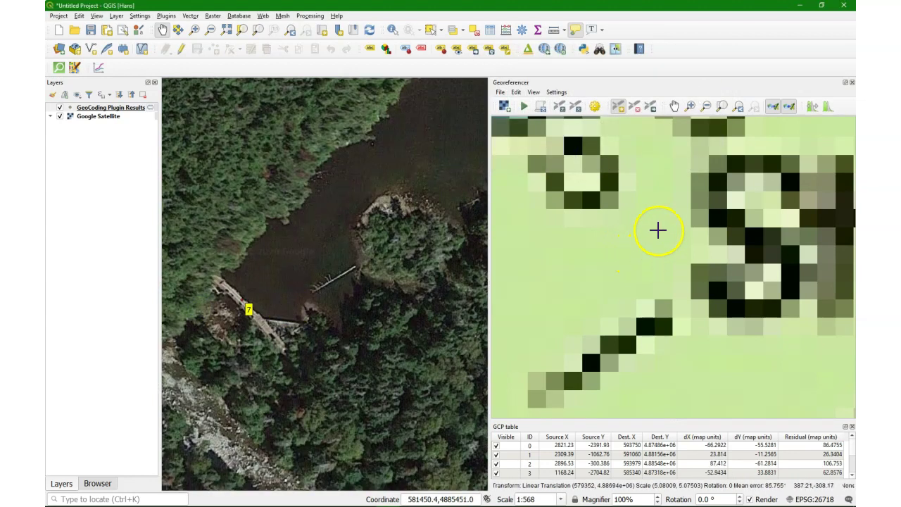
# Pan south to bring the river below Flowed Lands into view
pyautogui.scroll(-3, 657, 230)
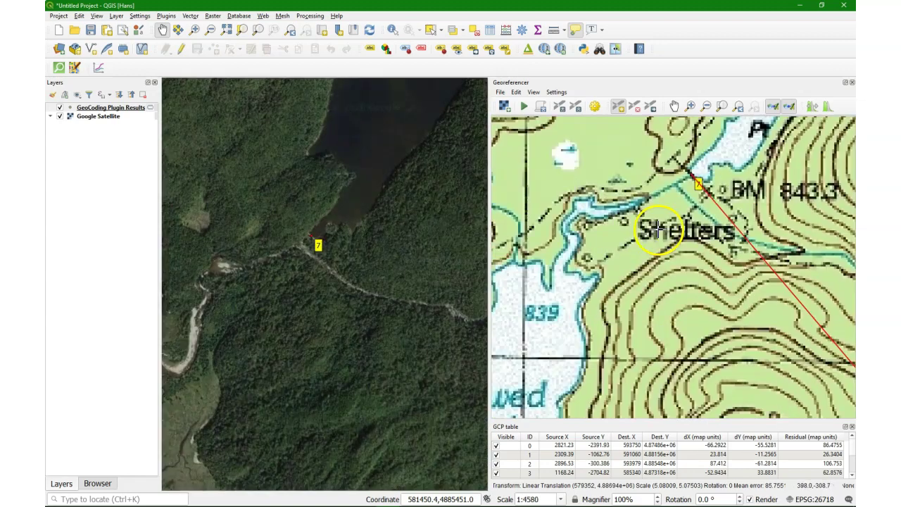
pyautogui.scroll(-1, 658, 230)
pyautogui.scroll(-1, 682, 230)
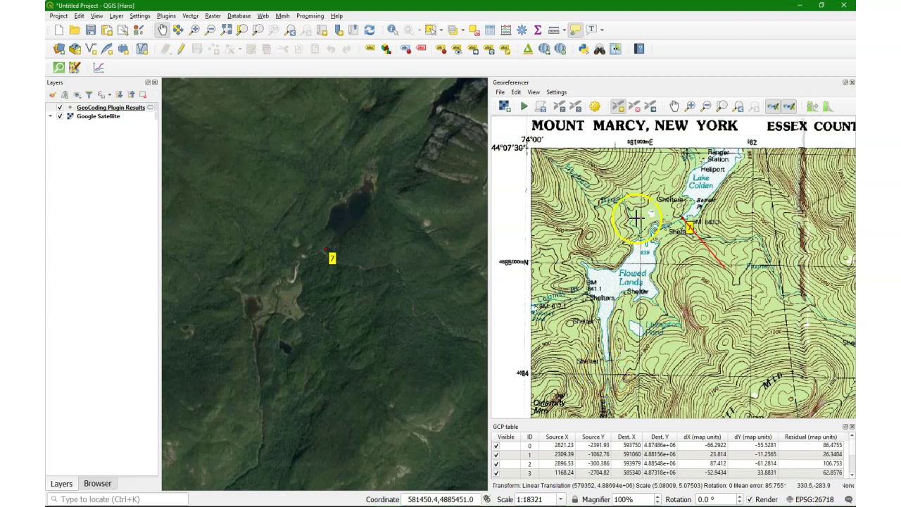
pyautogui.click(675, 106)
pyautogui.scroll(3, 613, 352)
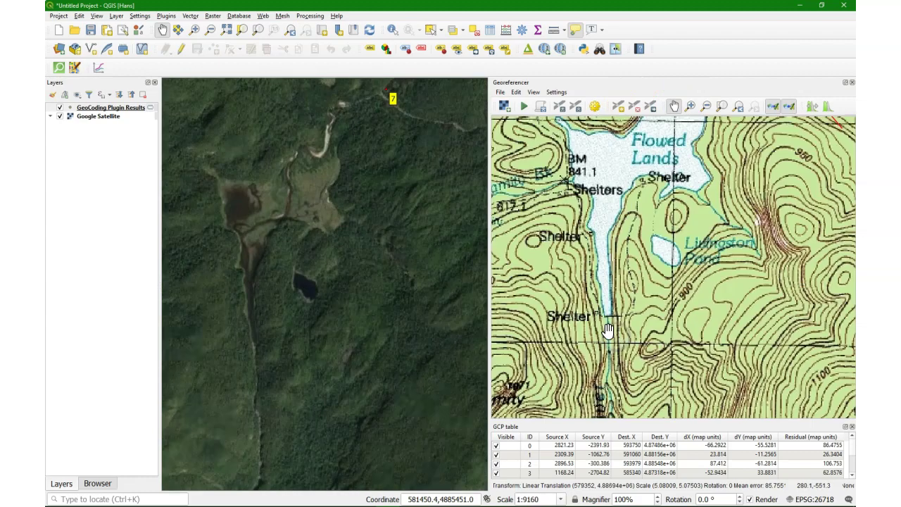
pyautogui.scroll(1, 632, 279)
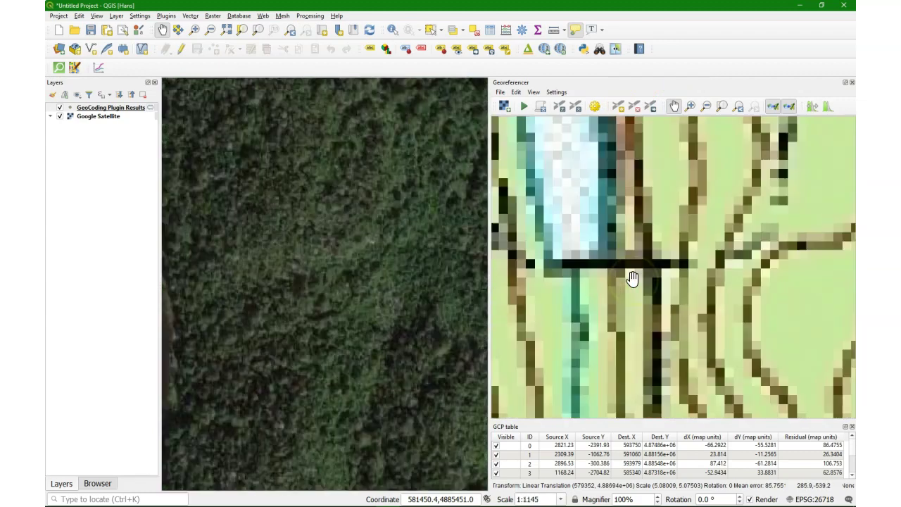
pyautogui.moveTo(248, 314); pyautogui.dragTo(386, 270)
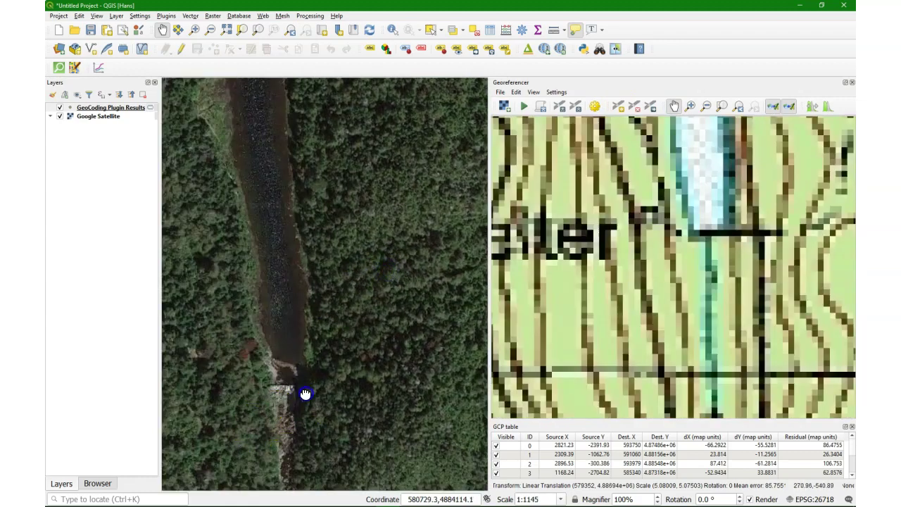
pyautogui.scroll(2, 320, 361)
pyautogui.scroll(1, 322, 360)
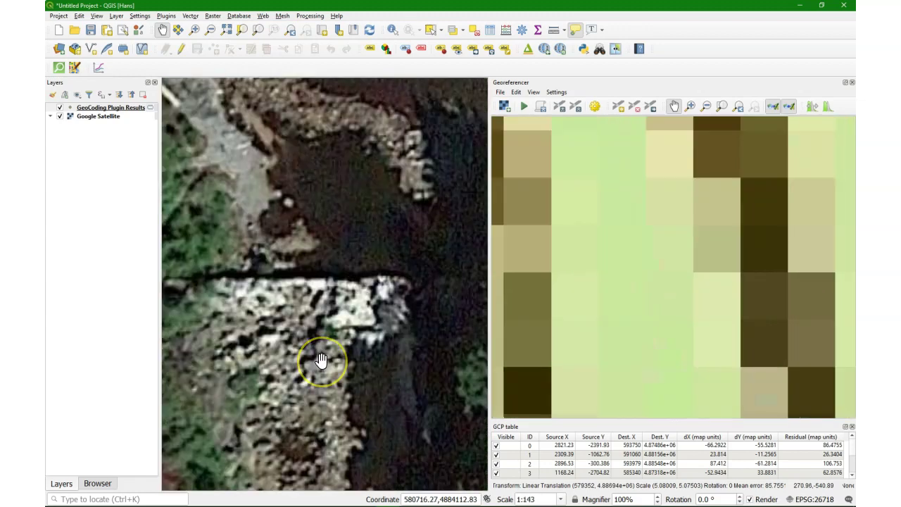
pyautogui.scroll(-3, 321, 361)
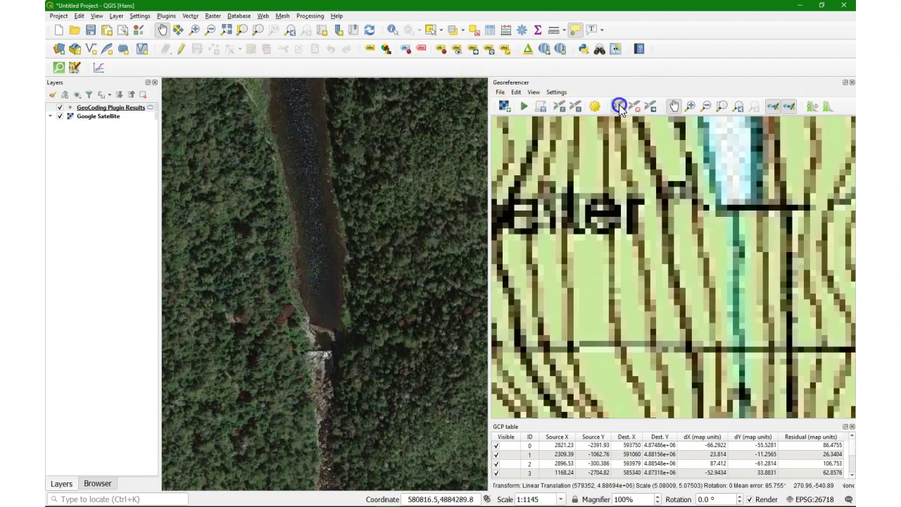
# Add control point 8 linking the stream crossing below Shelter to the satellite dam spillway
pyautogui.click(736, 205)
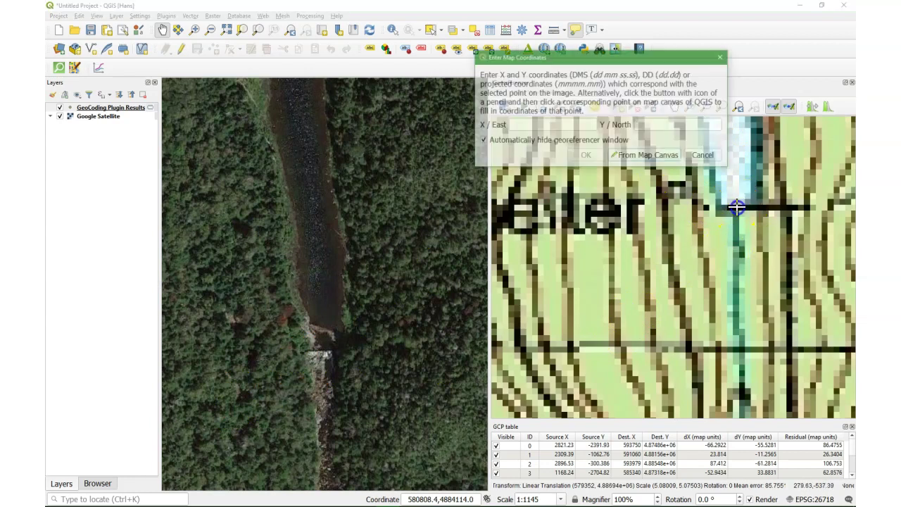
pyautogui.click(641, 156)
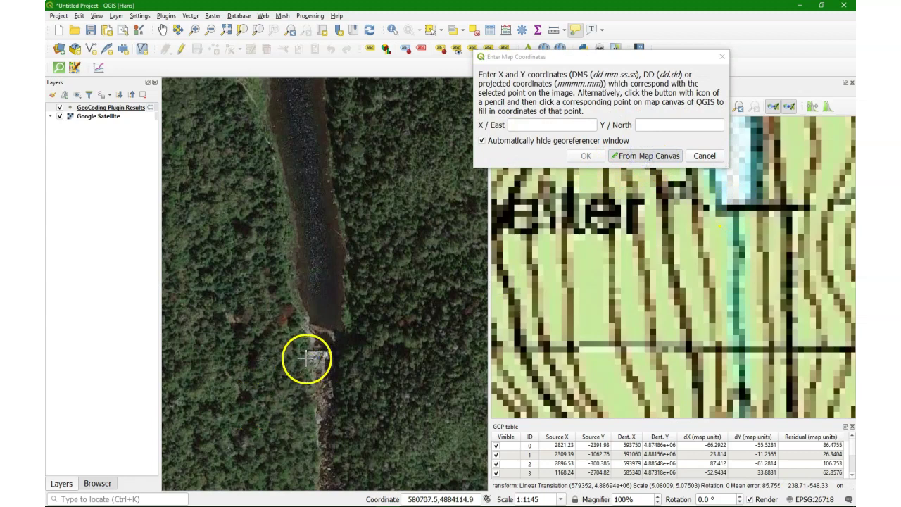
pyautogui.scroll(2, 305, 362)
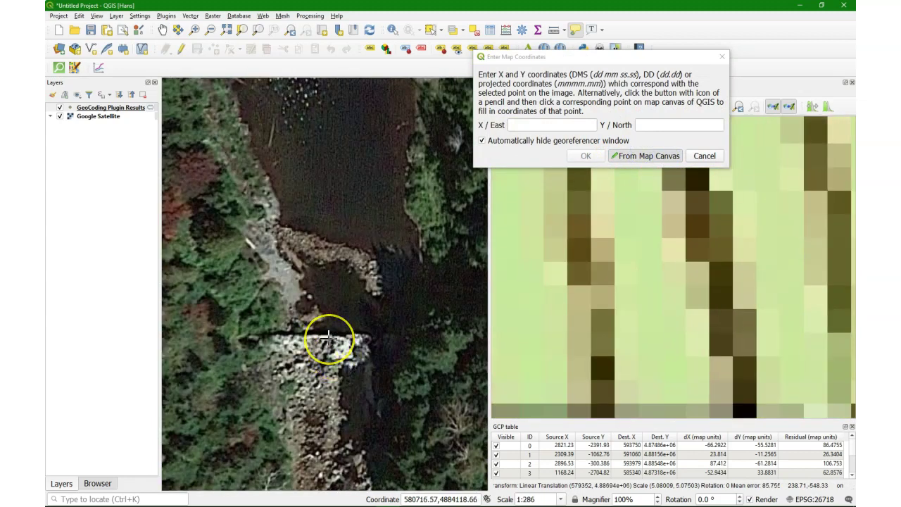
pyautogui.click(329, 336)
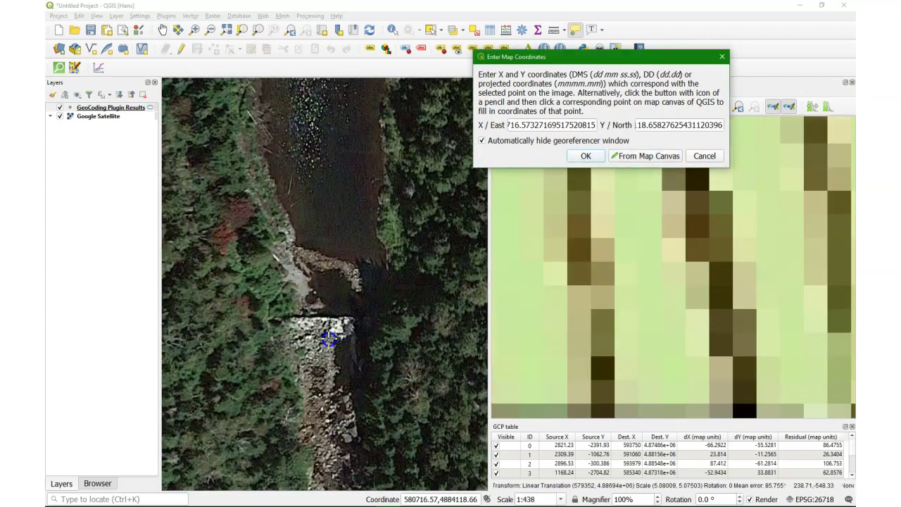
pyautogui.click(586, 156)
# Zoom and pan the topo map onto the Ranger Station symbol
pyautogui.scroll(-5, 616, 245)
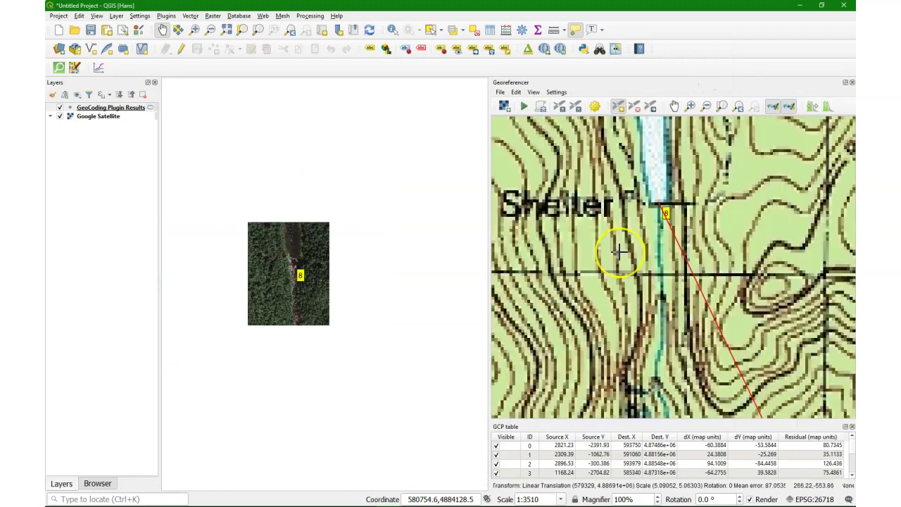
pyautogui.scroll(-2, 618, 251)
pyautogui.scroll(5, 629, 239)
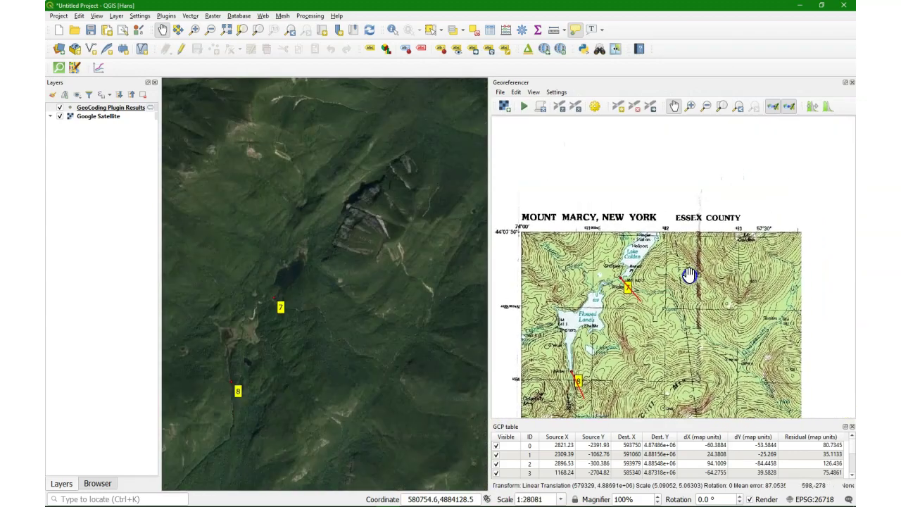
pyautogui.scroll(-1, 754, 285)
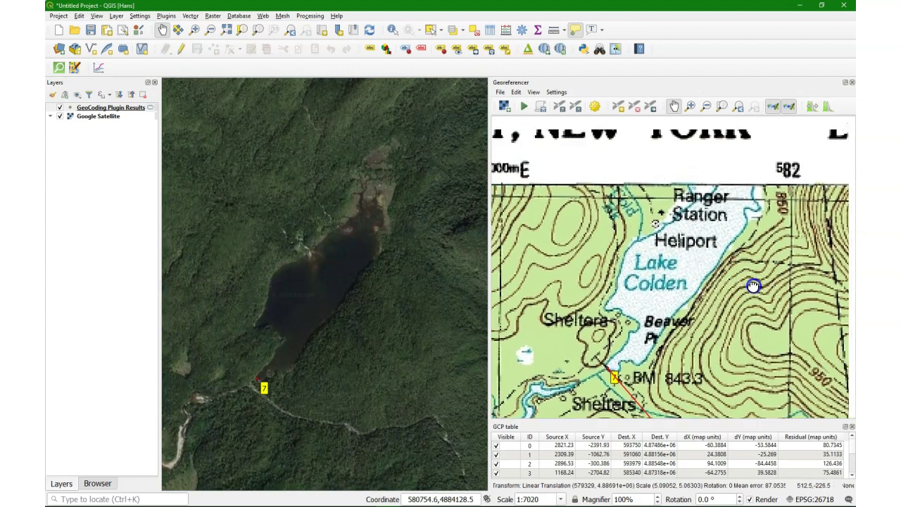
pyautogui.scroll(1, 737, 298)
pyautogui.scroll(2, 643, 225)
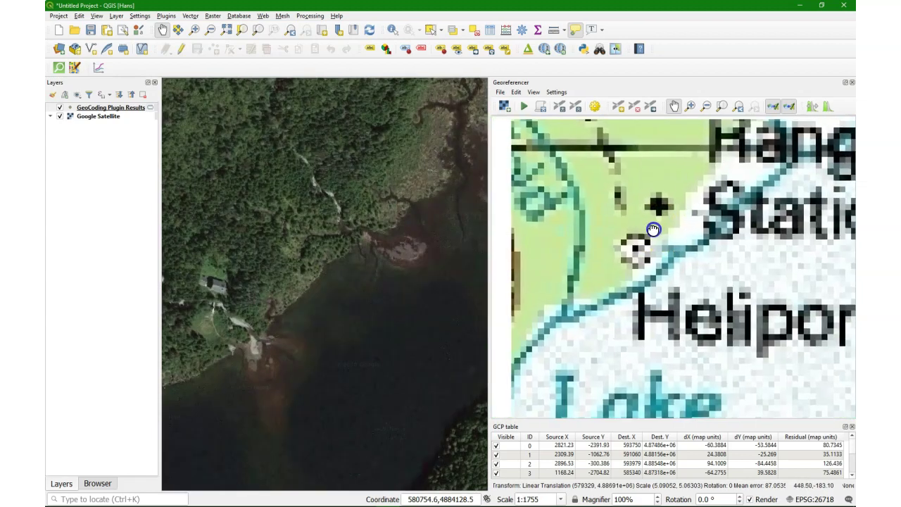
pyautogui.scroll(1, 658, 222)
pyautogui.scroll(-1, 657, 223)
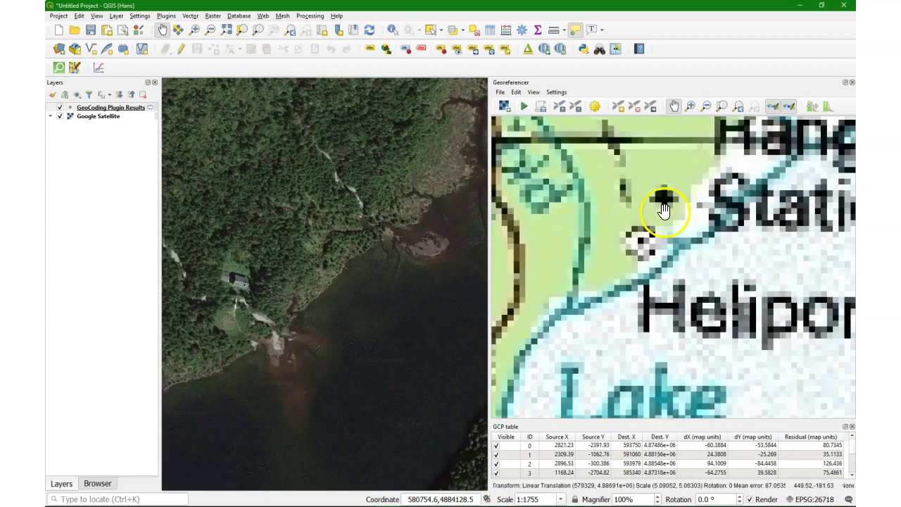
pyautogui.moveTo(663, 215); pyautogui.dragTo(696, 216)
pyautogui.click(690, 209)
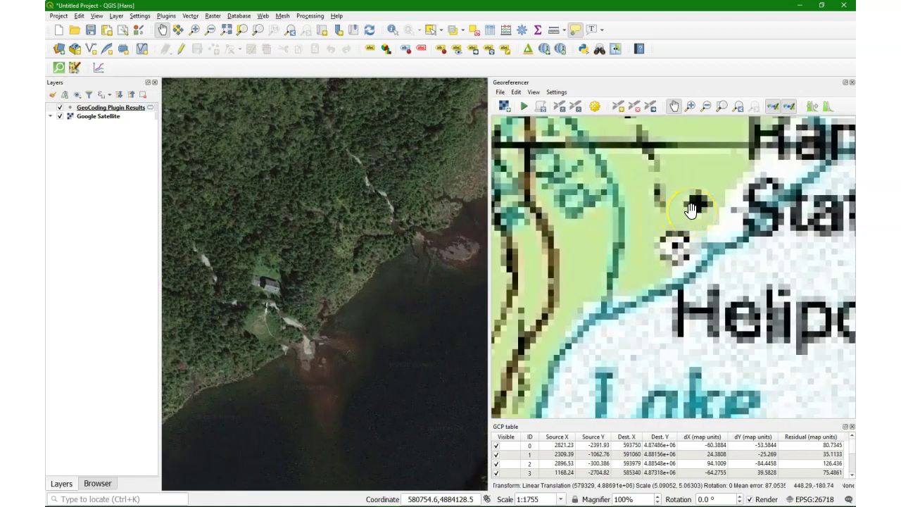
pyautogui.moveTo(698, 207); pyautogui.dragTo(681, 225)
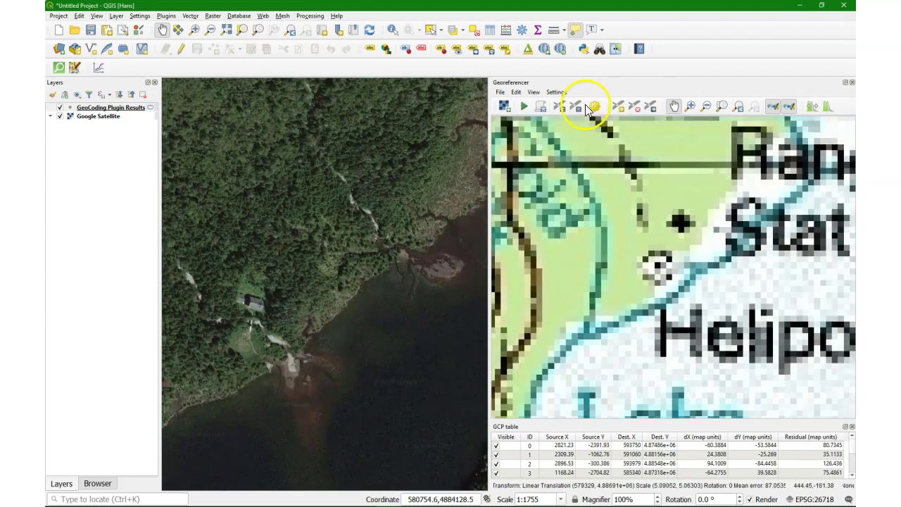
# Add control point 9 tying the Ranger Station symbol to the satellite building
pyautogui.click(618, 105)
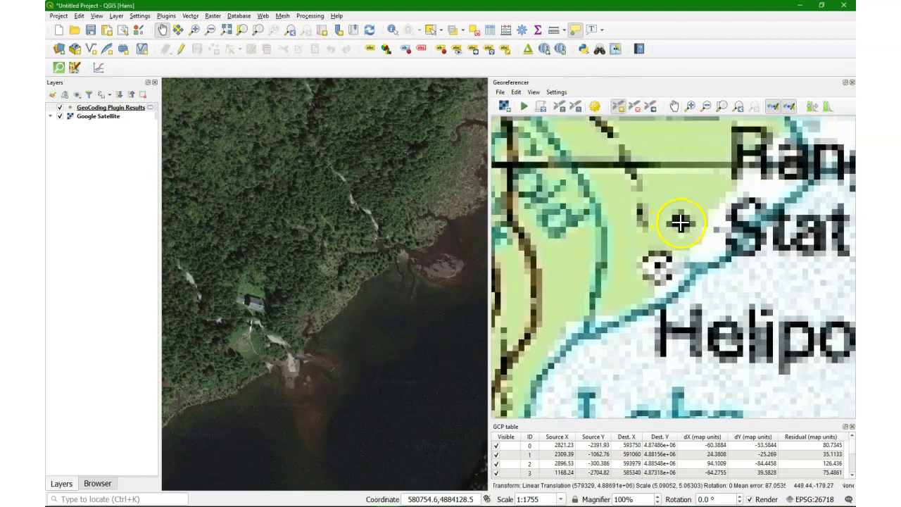
pyautogui.click(680, 222)
pyautogui.click(637, 156)
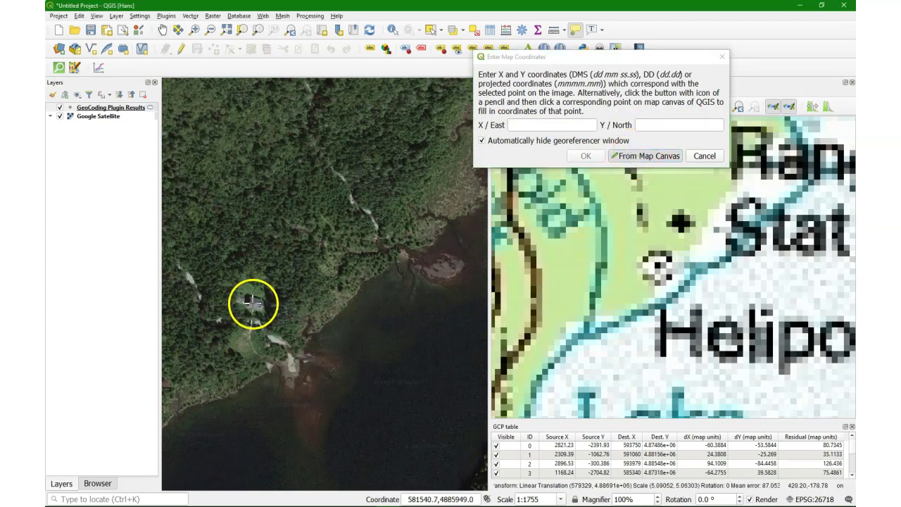
pyautogui.click(253, 303)
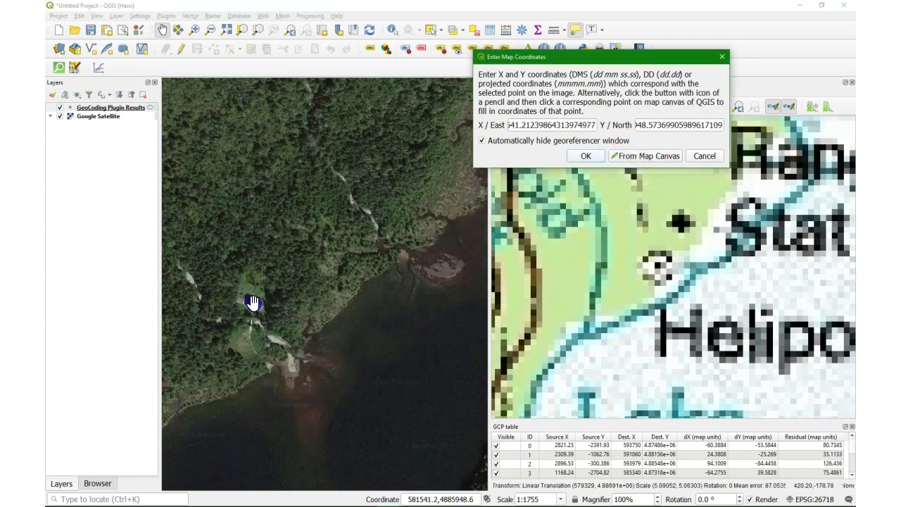
pyautogui.click(586, 156)
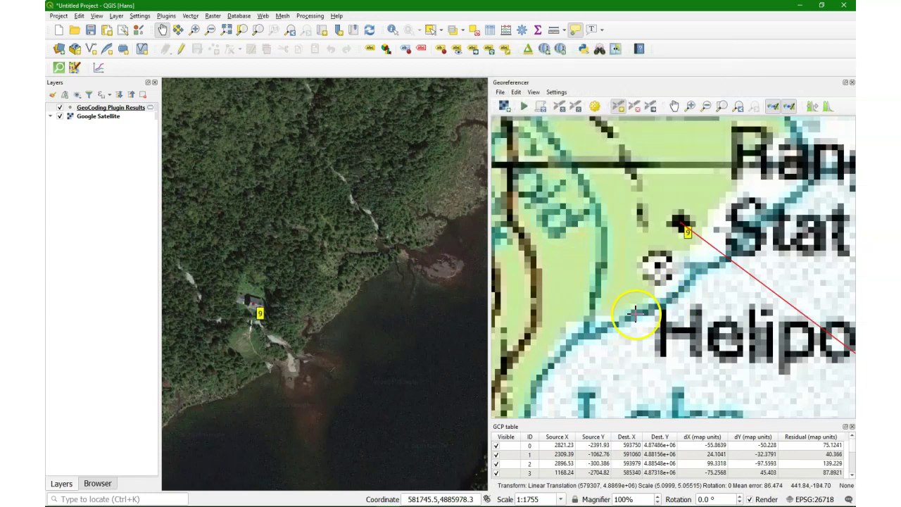
pyautogui.scroll(-10, 636, 314)
pyautogui.moveTo(750, 316); pyautogui.dragTo(762, 268)
# Set the transformation type to Polynomial 1 in Transformation Settings
pyautogui.scroll(2, 698, 310)
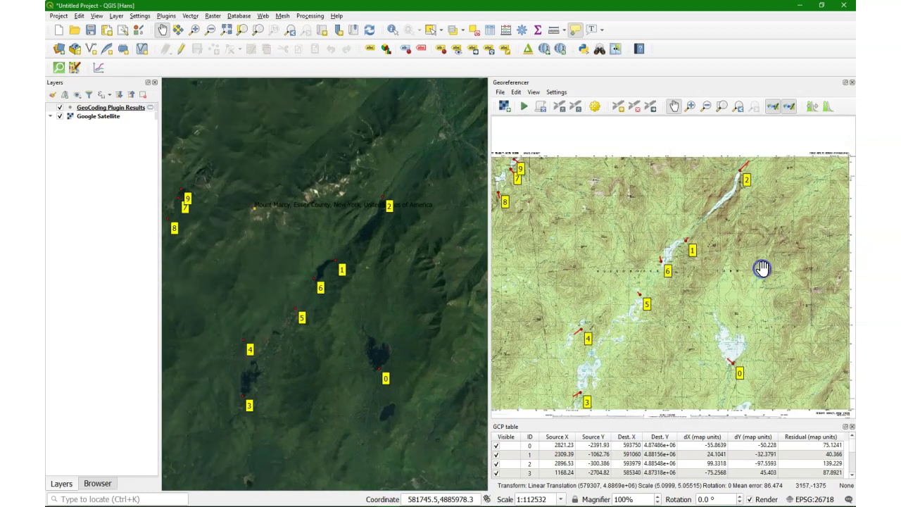
pyautogui.click(595, 109)
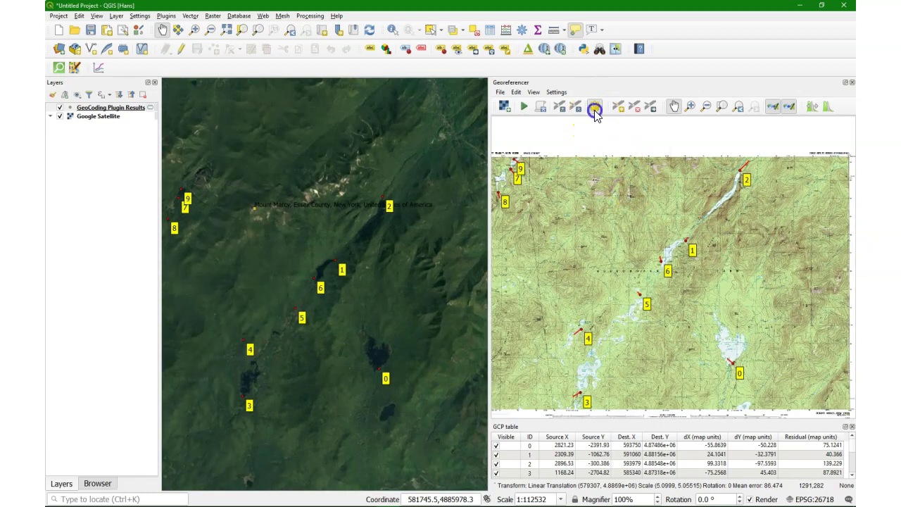
pyautogui.click(261, 109)
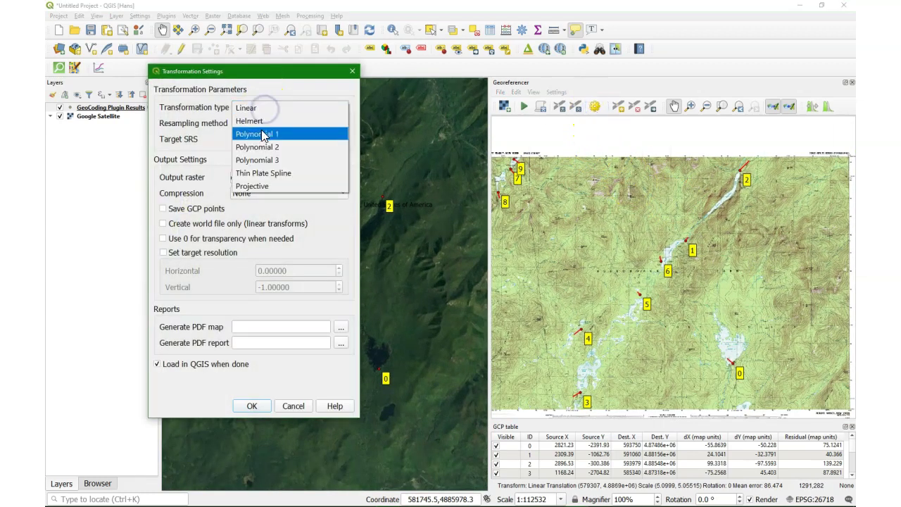
pyautogui.click(263, 134)
pyautogui.click(251, 407)
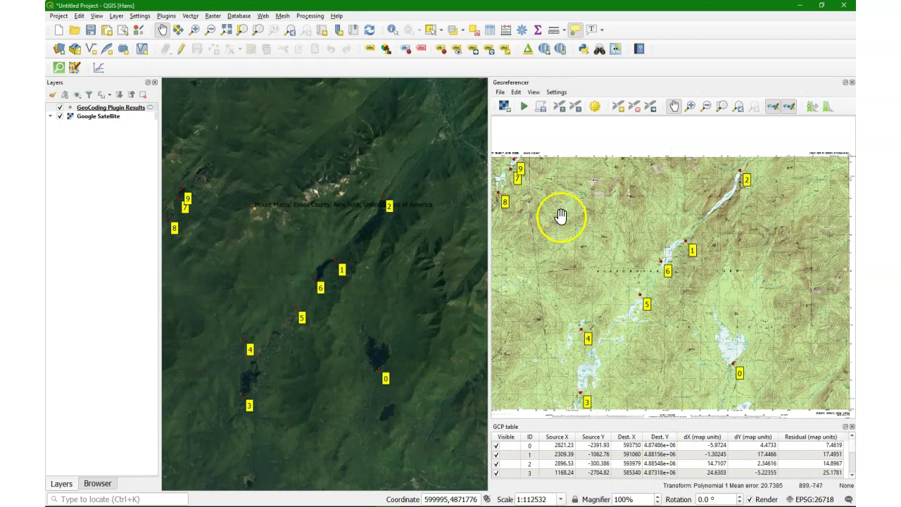
# Pan and zoom around control points 9, 7 and 8 southeast of Flowed Lands
pyautogui.moveTo(561, 211); pyautogui.dragTo(636, 251)
pyautogui.scroll(1, 564, 215)
pyautogui.scroll(1, 621, 219)
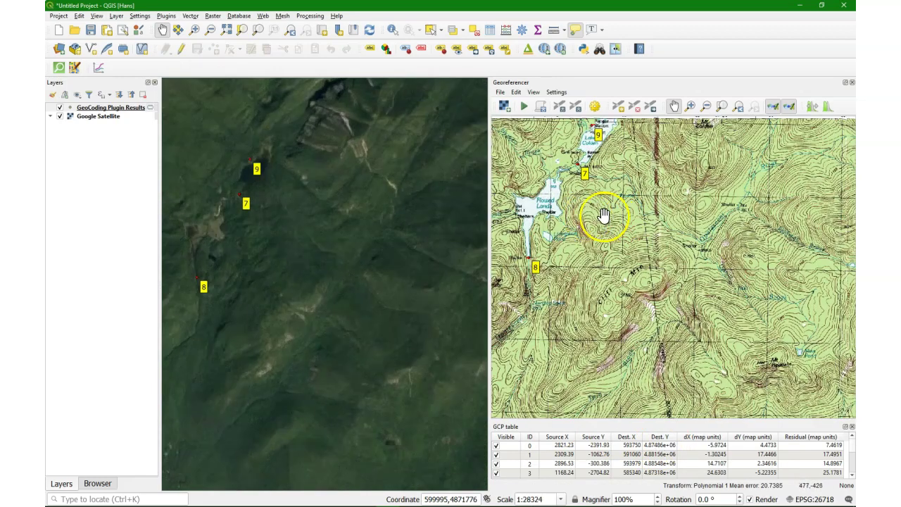
pyautogui.scroll(1, 564, 233)
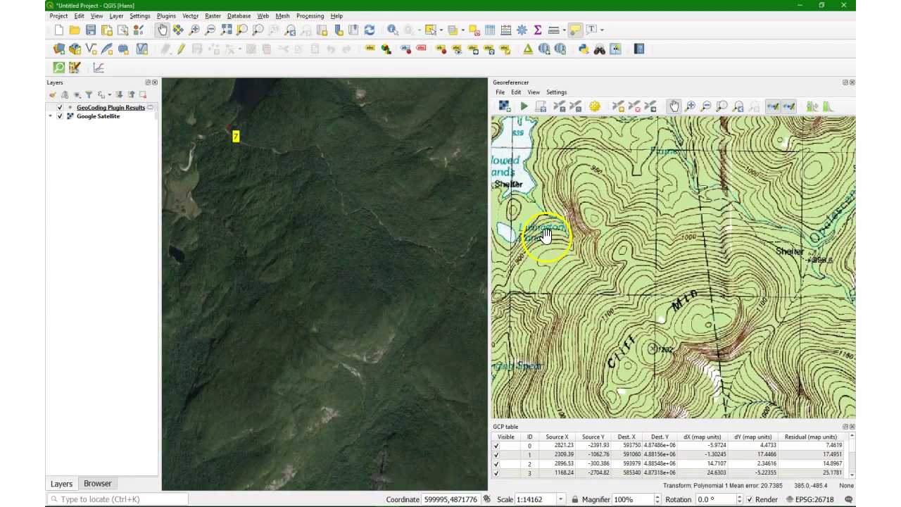
pyautogui.moveTo(543, 232); pyautogui.dragTo(653, 272)
pyautogui.scroll(-1, 662, 275)
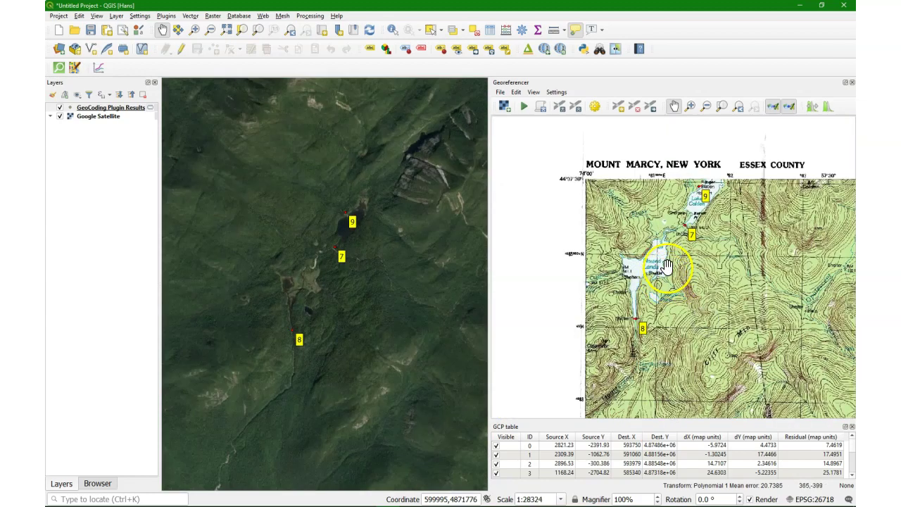
pyautogui.scroll(1, 676, 271)
pyautogui.moveTo(766, 312); pyautogui.dragTo(653, 285)
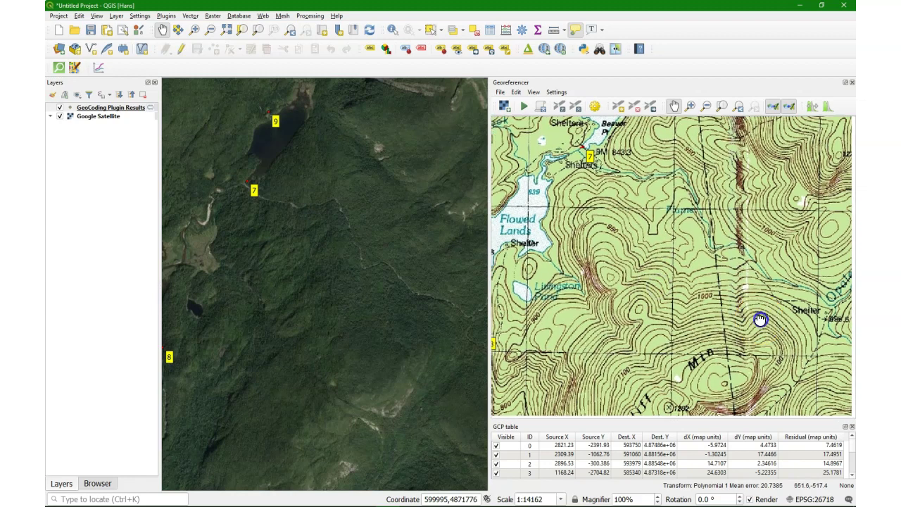
pyautogui.moveTo(760, 318); pyautogui.dragTo(741, 306)
pyautogui.moveTo(580, 261); pyautogui.dragTo(746, 331)
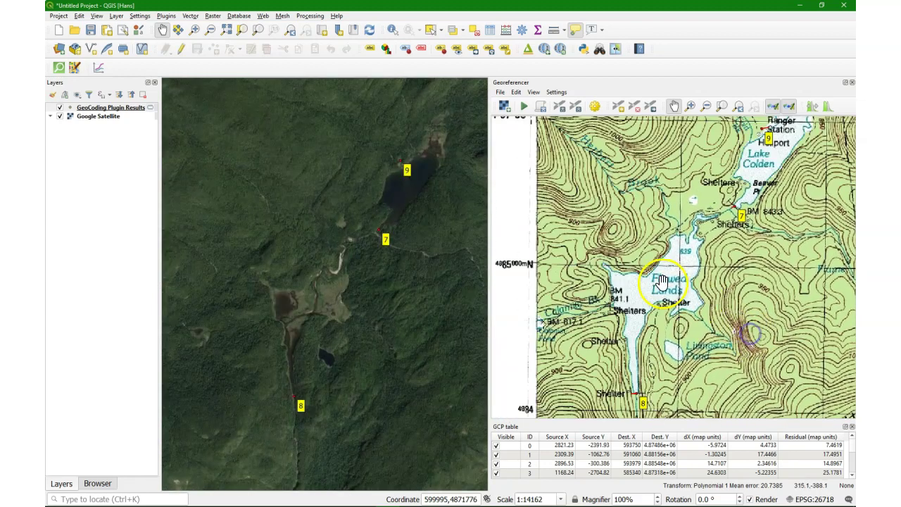
pyautogui.scroll(1, 659, 278)
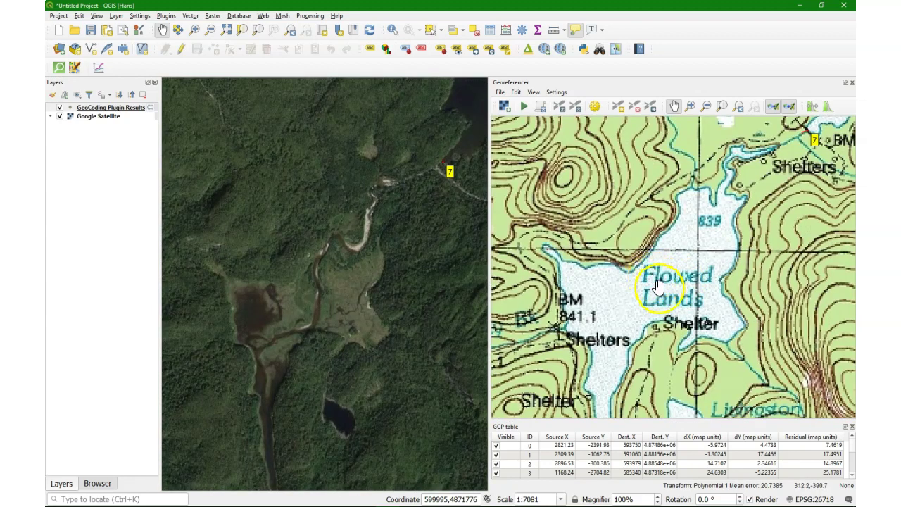
pyautogui.scroll(-1, 655, 285)
pyautogui.moveTo(774, 305); pyautogui.dragTo(719, 197)
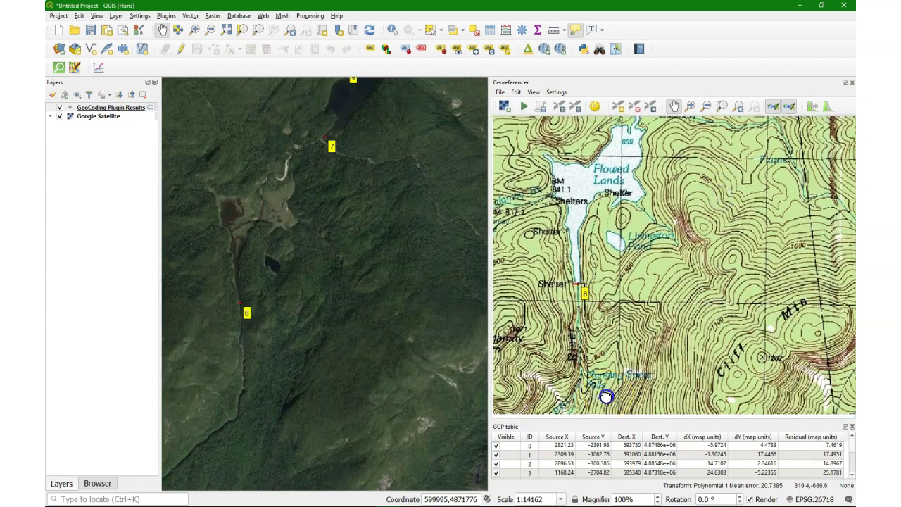
pyautogui.moveTo(607, 397); pyautogui.dragTo(701, 281)
pyautogui.moveTo(655, 360); pyautogui.dragTo(585, 296)
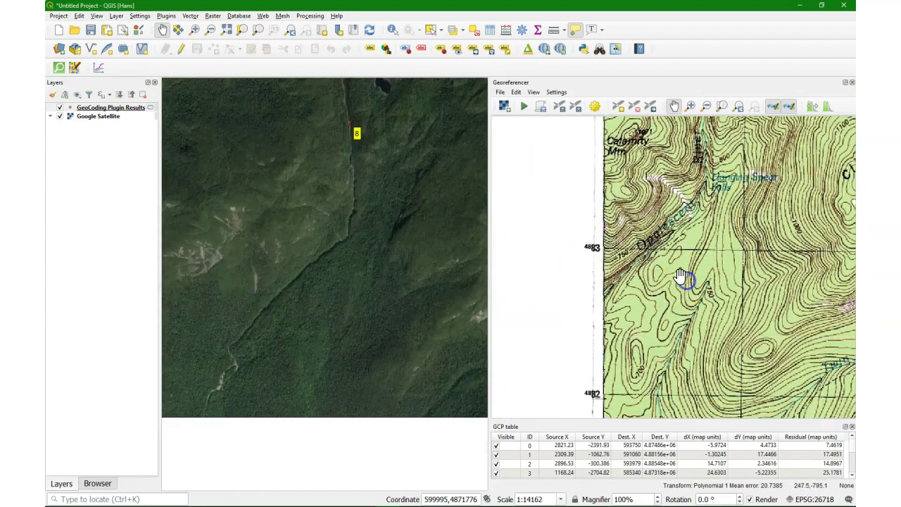
pyautogui.moveTo(754, 298); pyautogui.dragTo(629, 278)
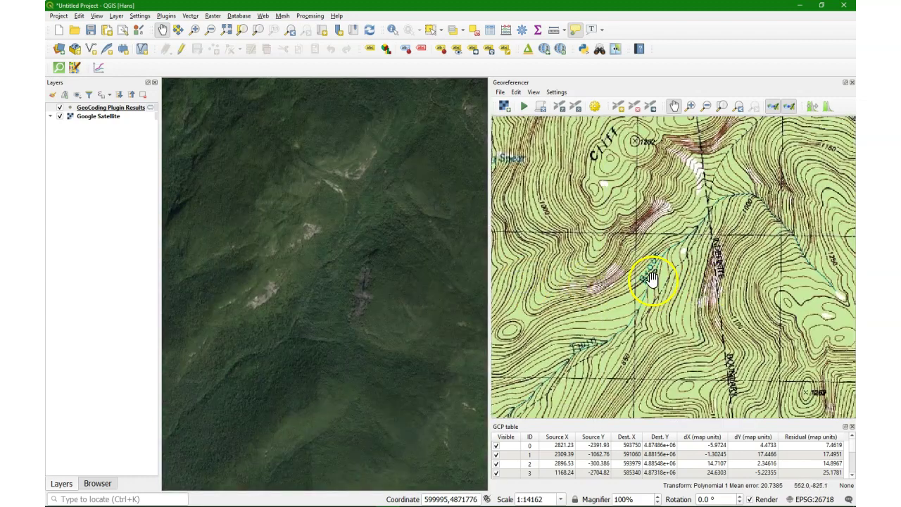
pyautogui.scroll(1, 651, 278)
pyautogui.scroll(1, 648, 337)
pyautogui.scroll(-2, 633, 318)
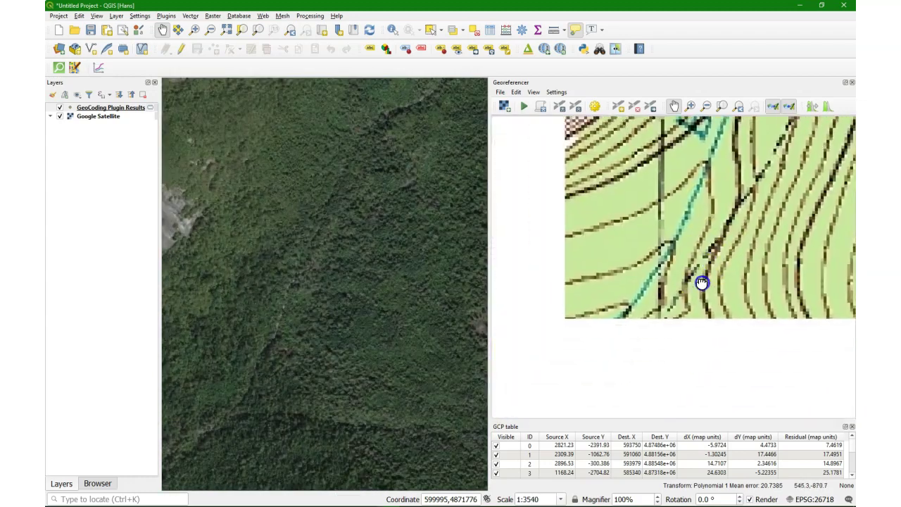
pyautogui.scroll(-1, 676, 317)
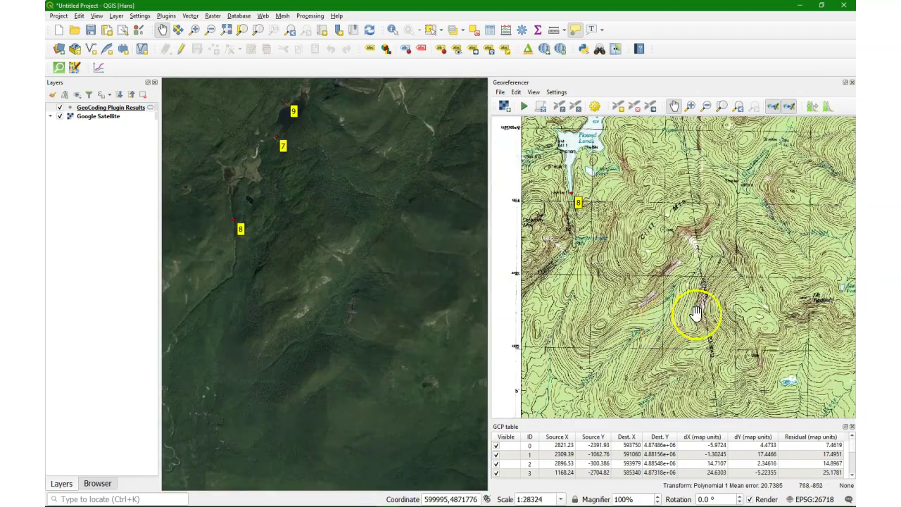
pyautogui.scroll(1, 655, 241)
pyautogui.scroll(2, 619, 307)
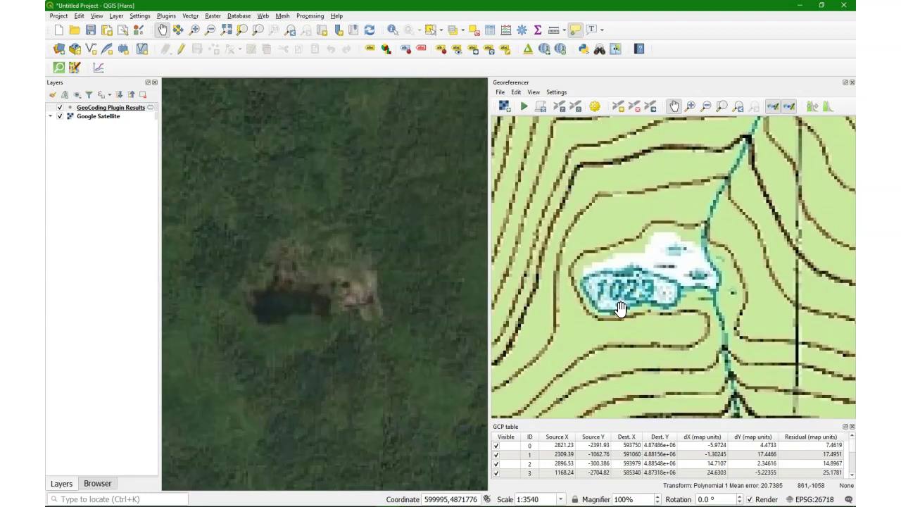
pyautogui.scroll(-2, 641, 302)
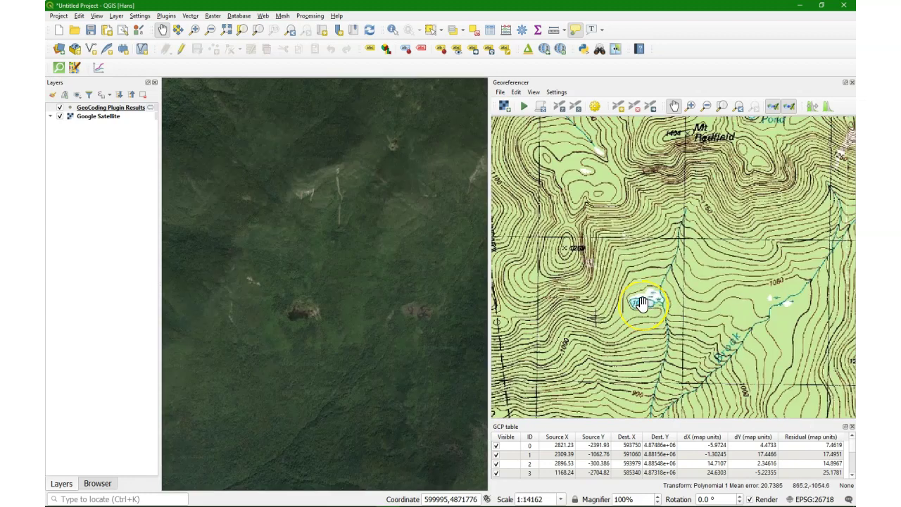
# Run the georeferencing of the Mount Marcy topo map and return to the main map
pyautogui.click(524, 106)
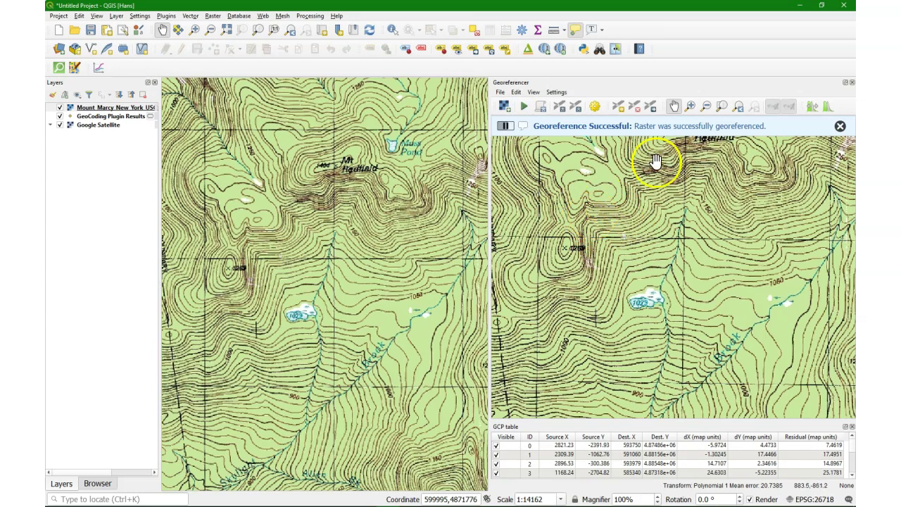
pyautogui.click(338, 208)
pyautogui.scroll(2, 338, 208)
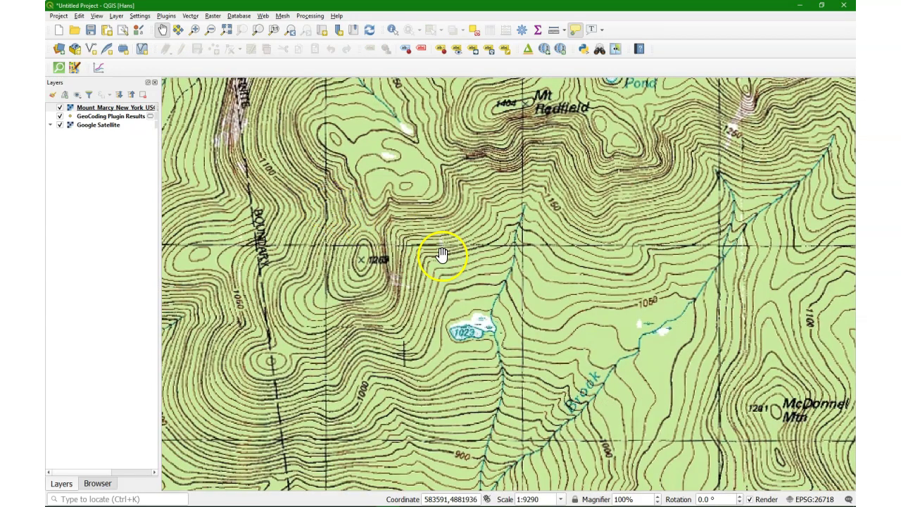
# Select the new topo layer and zoom in on Elk Lake near control point 0
pyautogui.click(100, 107)
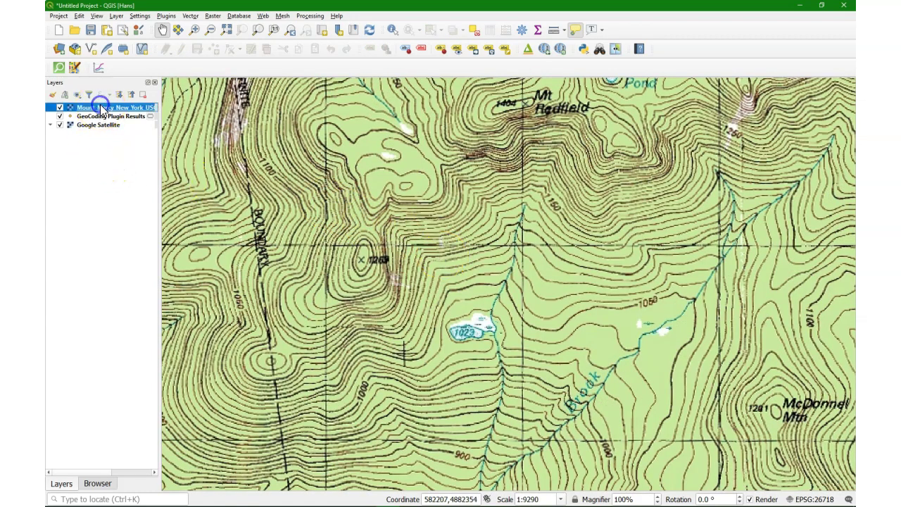
pyautogui.press('space')
pyautogui.press('space')
pyautogui.press('space')
pyautogui.press('space')
pyautogui.scroll(-2, 382, 255)
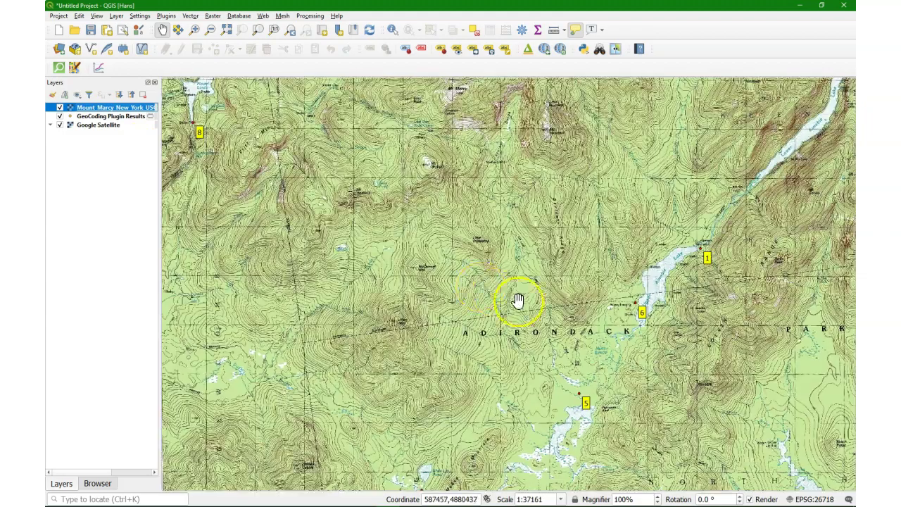
pyautogui.moveTo(735, 399); pyautogui.dragTo(519, 222)
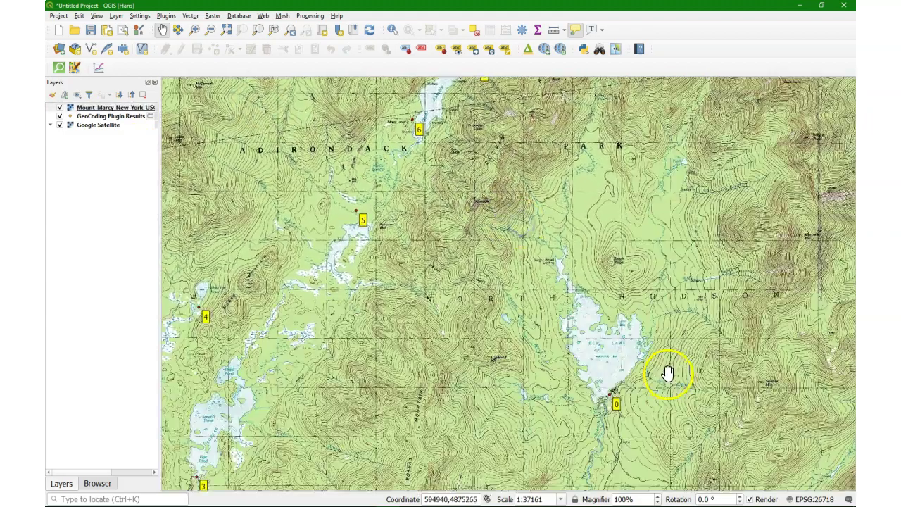
pyautogui.moveTo(683, 396); pyautogui.dragTo(676, 366)
pyautogui.scroll(3, 619, 372)
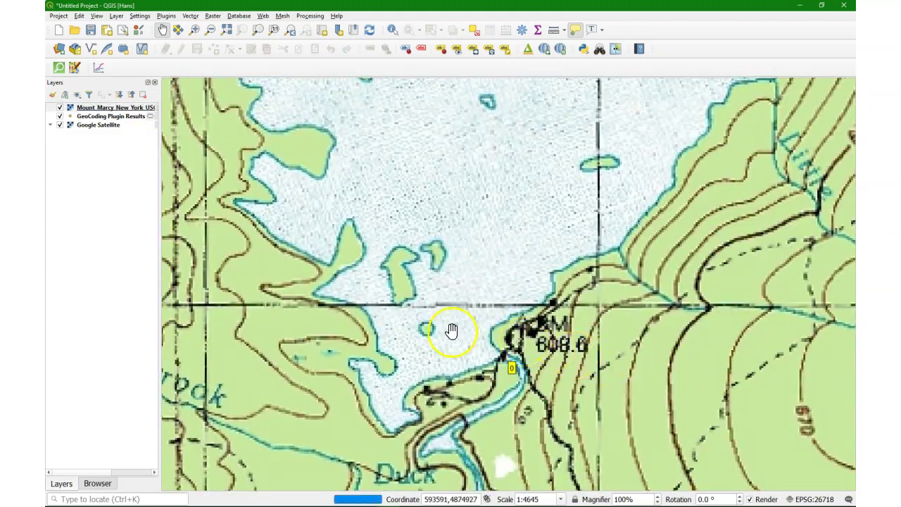
# Toggle the Mount Marcy topo layer repeatedly to compare it with the satellite at Elk Lake
pyautogui.click(88, 109)
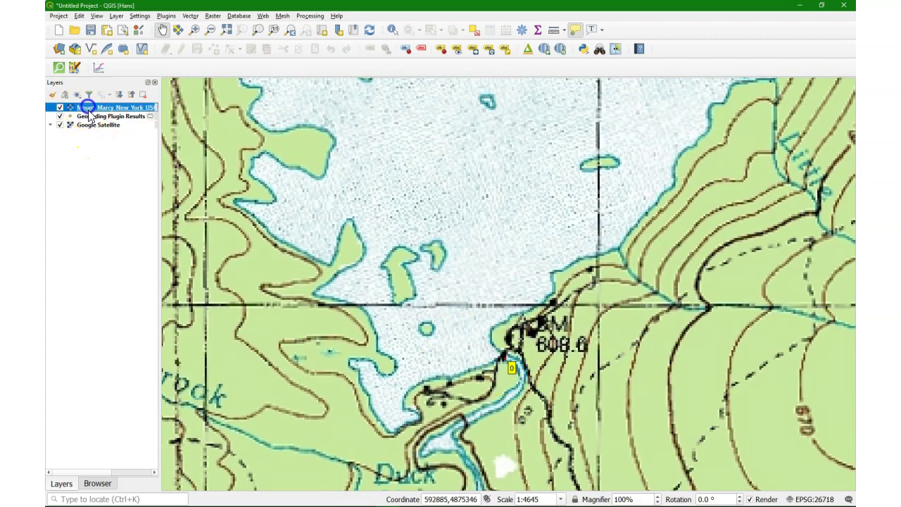
pyautogui.press('space')
pyautogui.scroll(3, 495, 352)
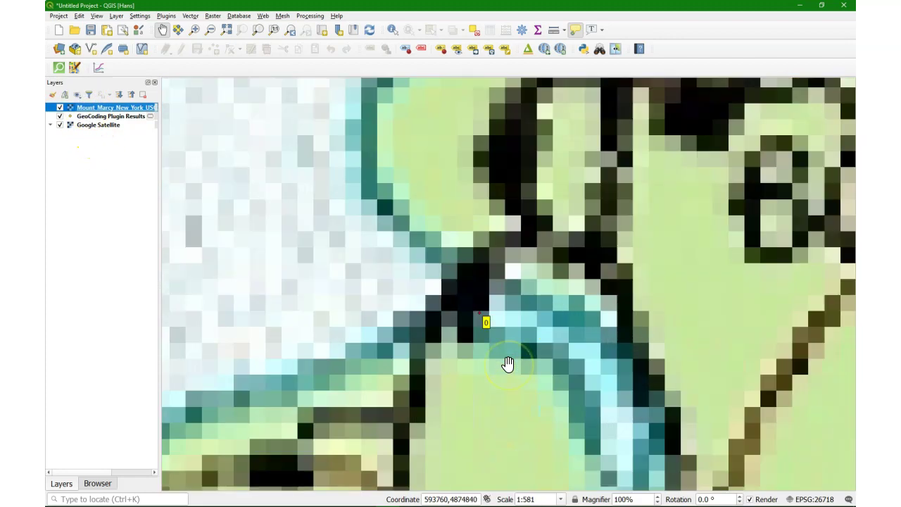
pyautogui.press('space')
pyautogui.press('space')
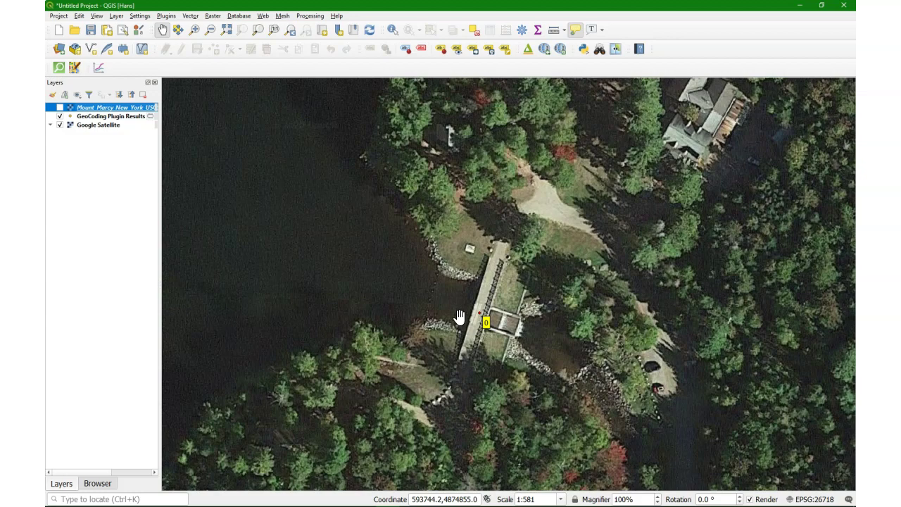
pyautogui.press('space')
pyautogui.press('space')
pyautogui.press('space')
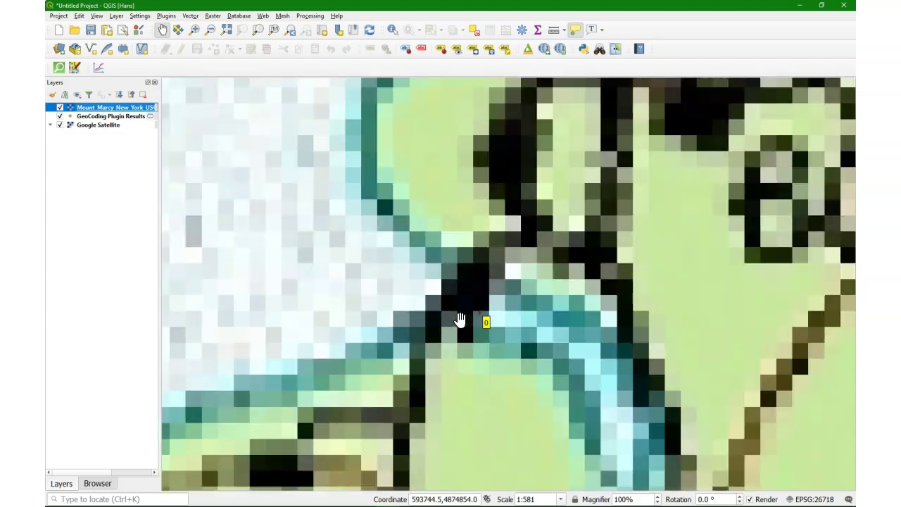
pyautogui.press('space')
pyautogui.scroll(-3, 416, 310)
pyautogui.press('space')
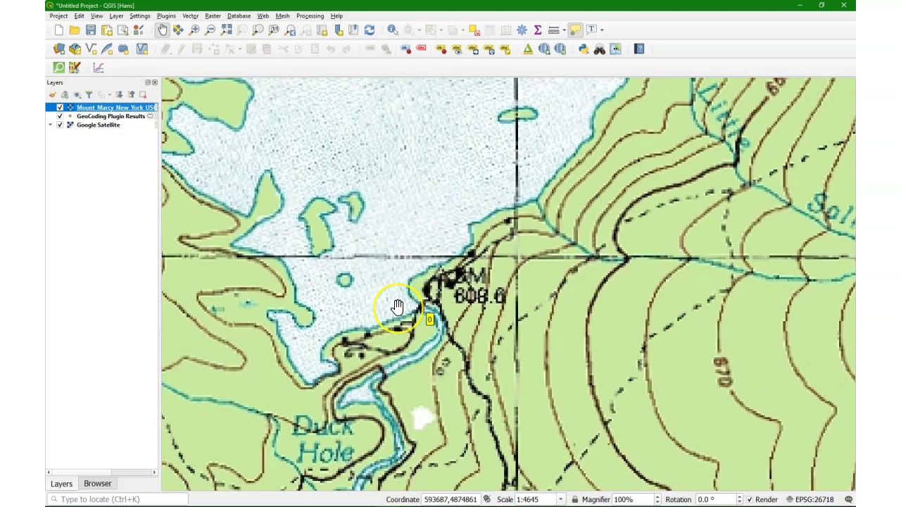
pyautogui.press('space')
pyautogui.press('space')
pyautogui.press('space')
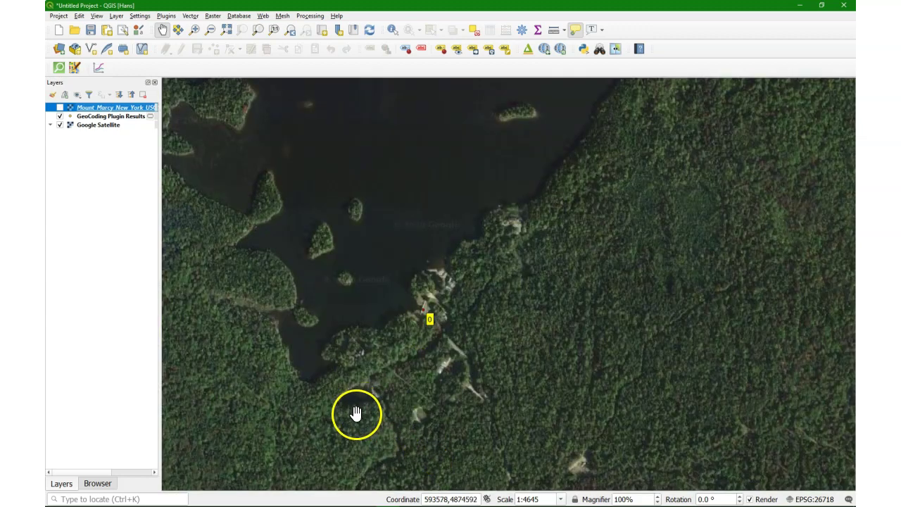
pyautogui.scroll(-3, 559, 291)
pyautogui.moveTo(536, 324); pyautogui.dragTo(533, 326)
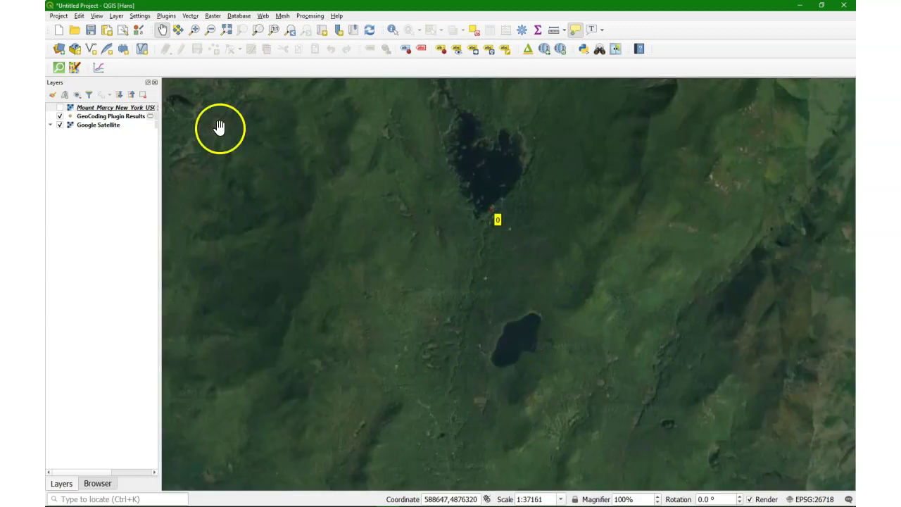
# Toggle the topo layer off and on to check its fit at Clear Pond
pyautogui.click(126, 107)
pyautogui.press('space')
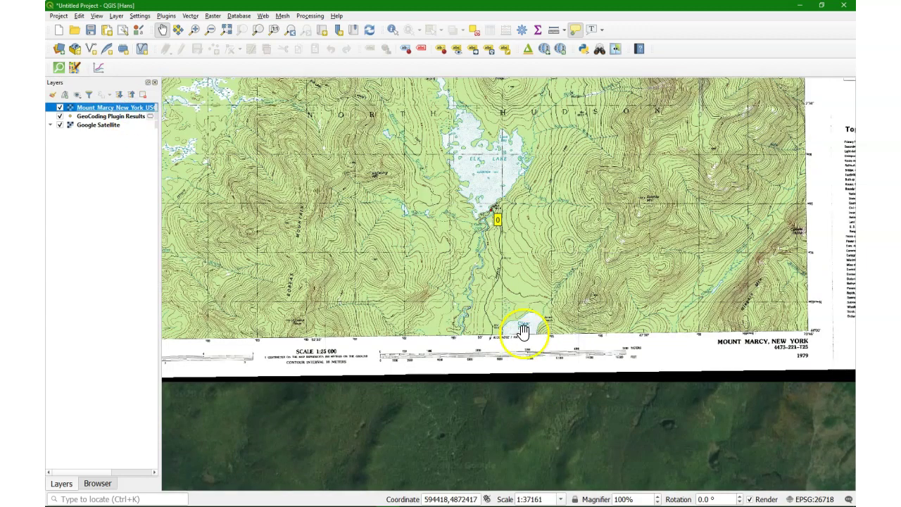
pyautogui.scroll(2, 524, 331)
pyautogui.press('space')
pyautogui.press('space')
pyautogui.press('space')
pyautogui.press('space')
pyautogui.press('space')
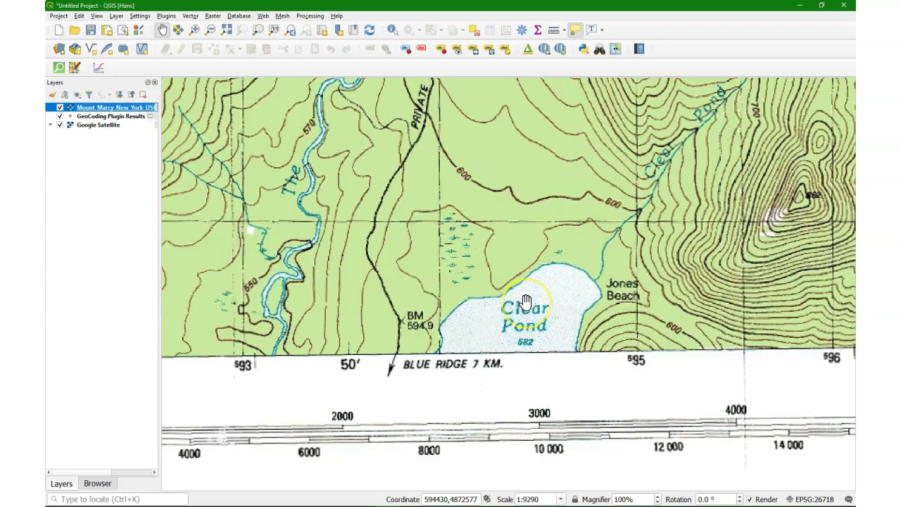
pyautogui.scroll(-1, 443, 302)
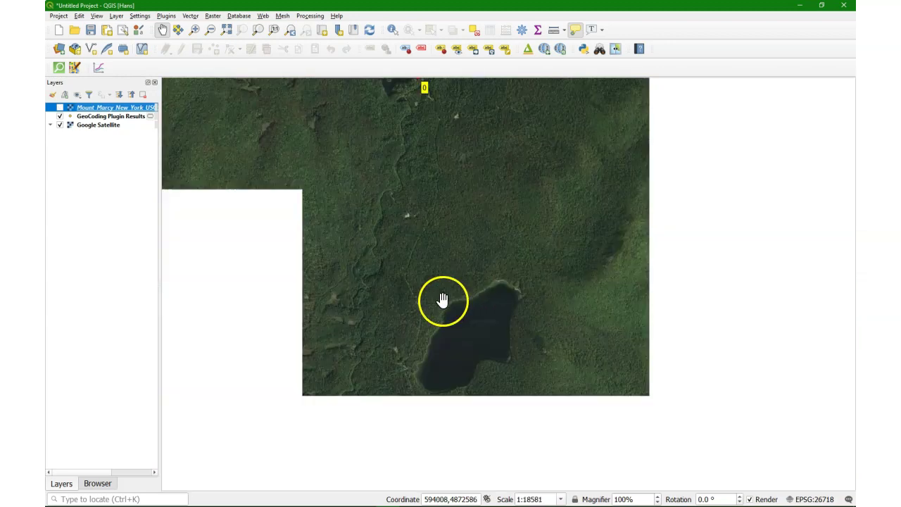
pyautogui.press('space')
pyautogui.press('space')
pyautogui.scroll(-2, 369, 277)
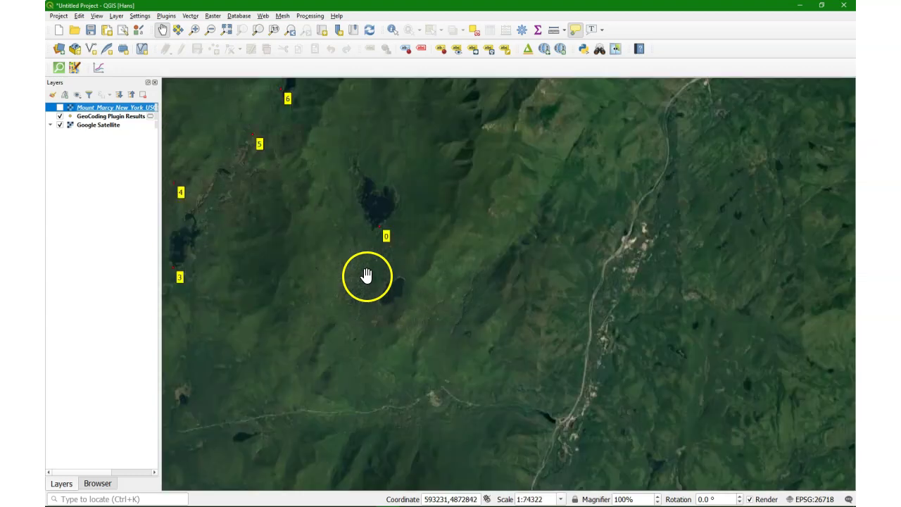
# Show the Mount Marcy layer again and zoom out to center the whole topo sheet
pyautogui.moveTo(302, 228); pyautogui.dragTo(466, 237)
pyautogui.scroll(-2, 465, 238)
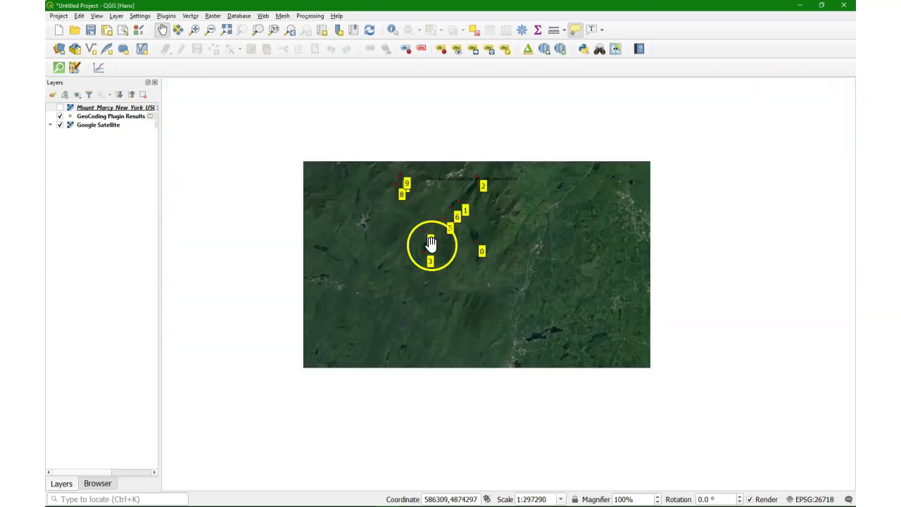
pyautogui.moveTo(591, 235); pyautogui.dragTo(590, 299)
pyautogui.scroll(1, 535, 306)
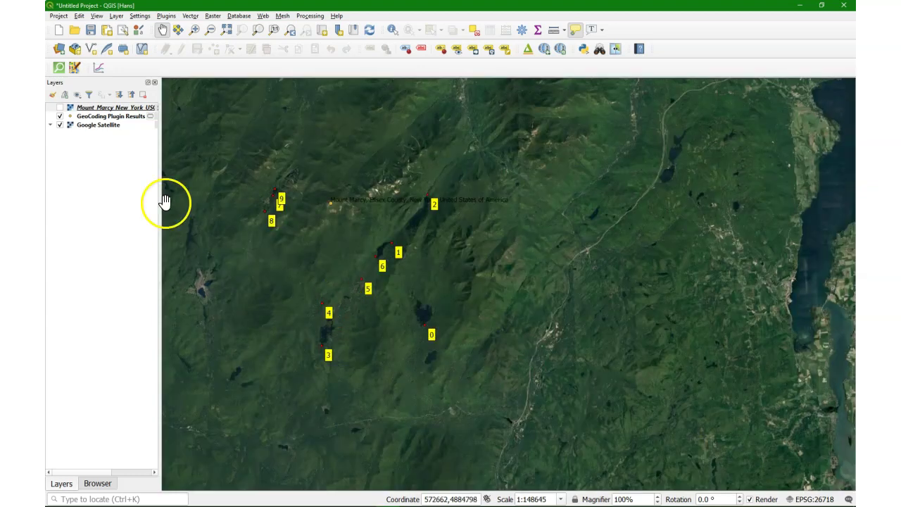
pyautogui.click(58, 109)
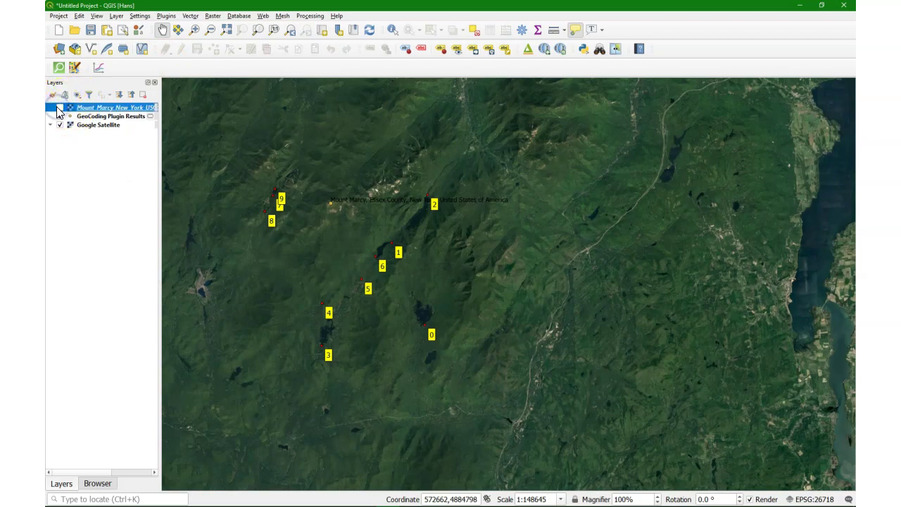
pyautogui.click(60, 108)
pyautogui.scroll(1, 366, 250)
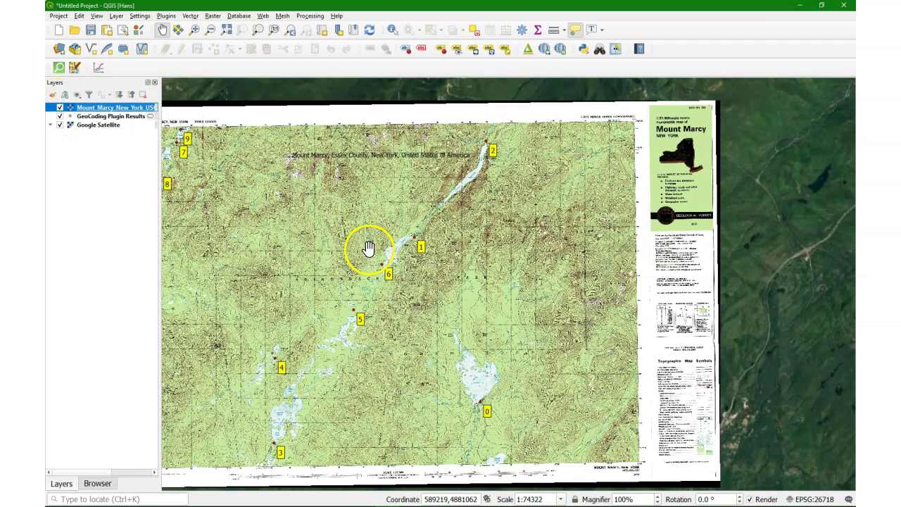
pyautogui.moveTo(539, 195); pyautogui.dragTo(596, 177)
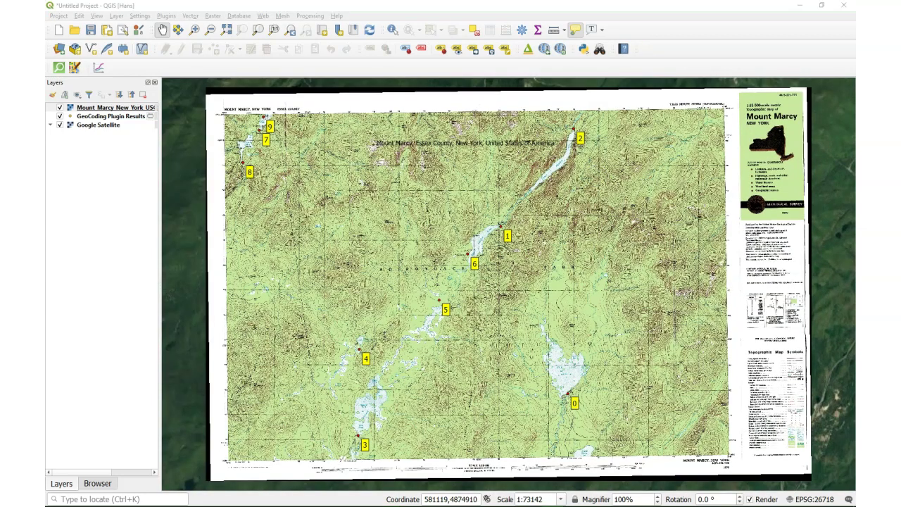
# Search 'mapsw' in the plugin manager, tick MapSwipe Tool, and close the manager
pyautogui.click(167, 17)
pyautogui.click(174, 21)
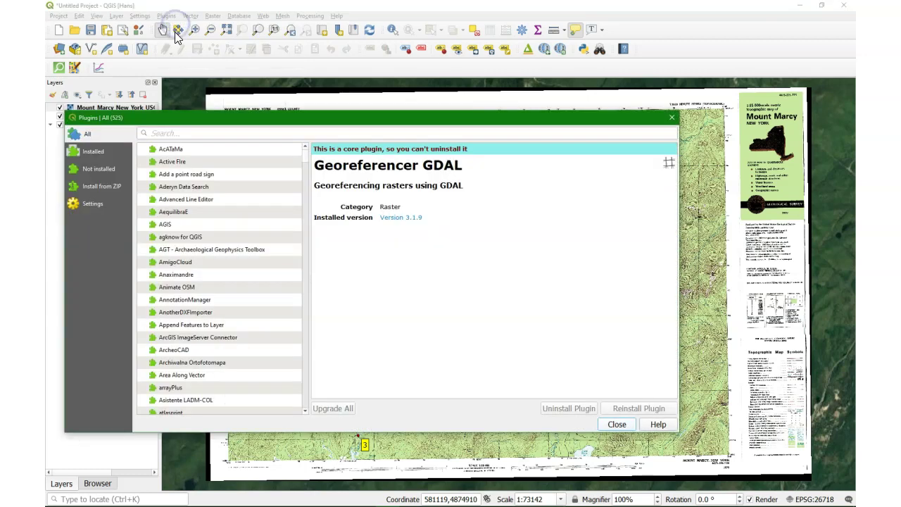
pyautogui.click(243, 134)
pyautogui.write('mapswip')
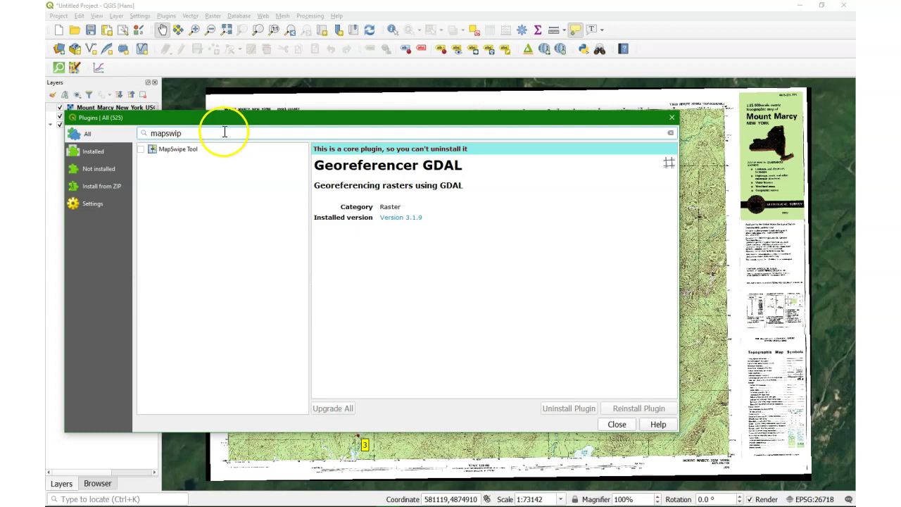
pyautogui.click(143, 155)
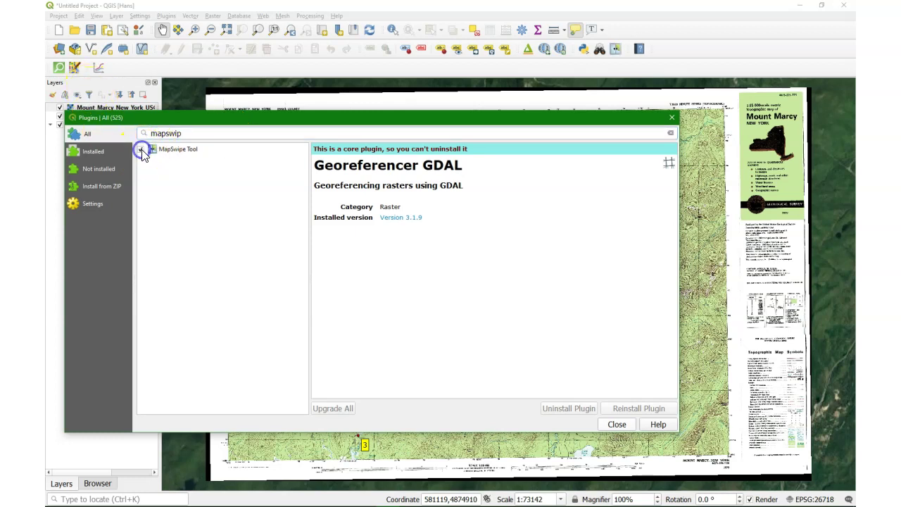
pyautogui.click(611, 429)
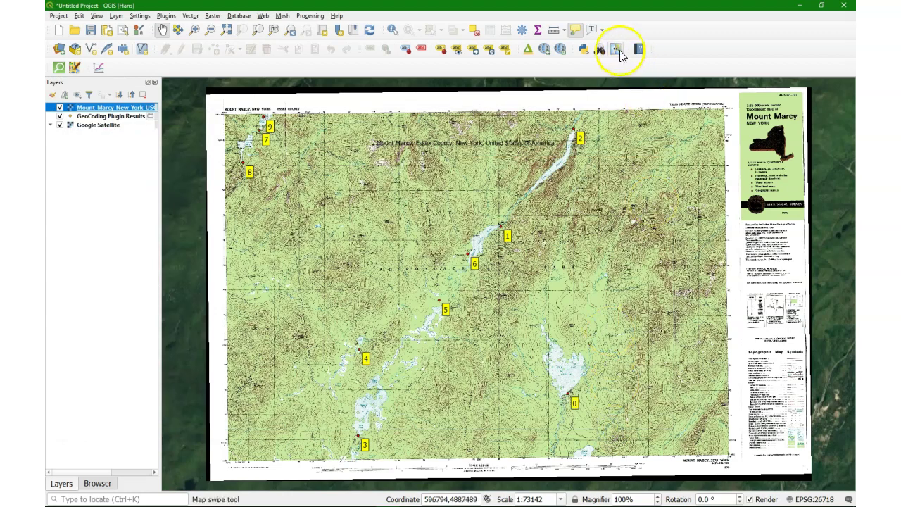
# Swipe the topo map aside near Elk Lake to compare it with the satellite imagery
pyautogui.click(617, 49)
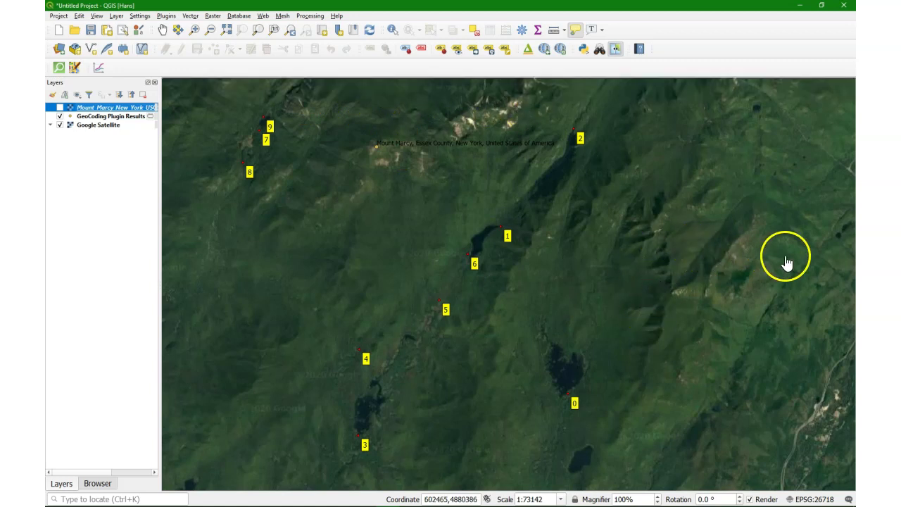
pyautogui.moveTo(831, 262); pyautogui.dragTo(539, 282)
pyautogui.scroll(3, 569, 358)
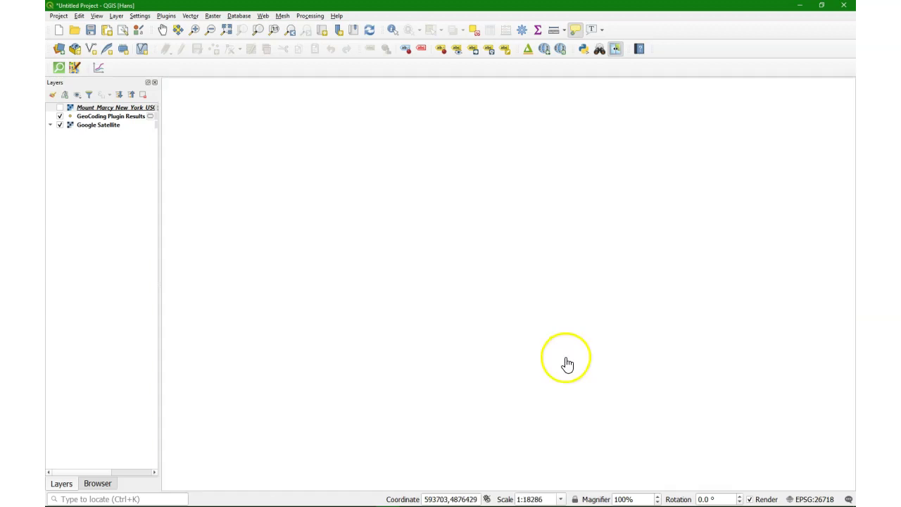
pyautogui.moveTo(702, 368); pyautogui.dragTo(779, 346)
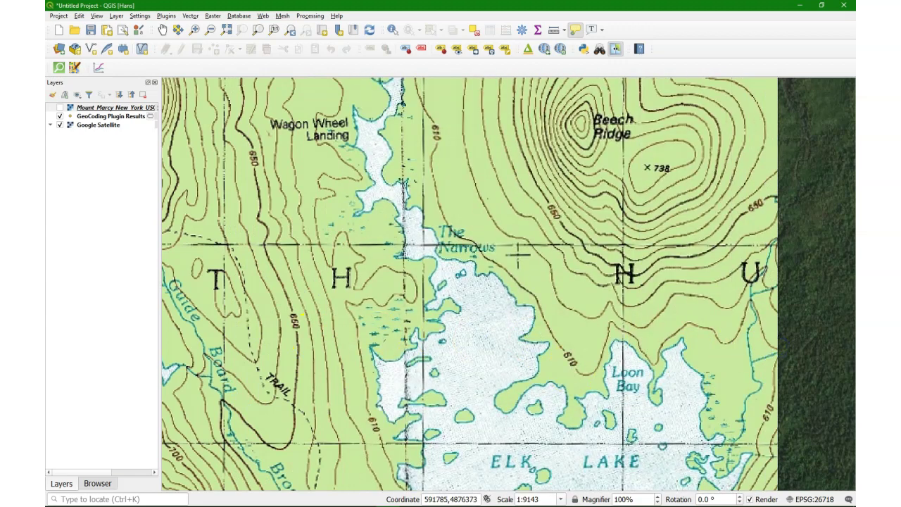
# Turn off Map swipe, re-show the Mount Marcy layer, and zoom to its full extent
pyautogui.click(616, 49)
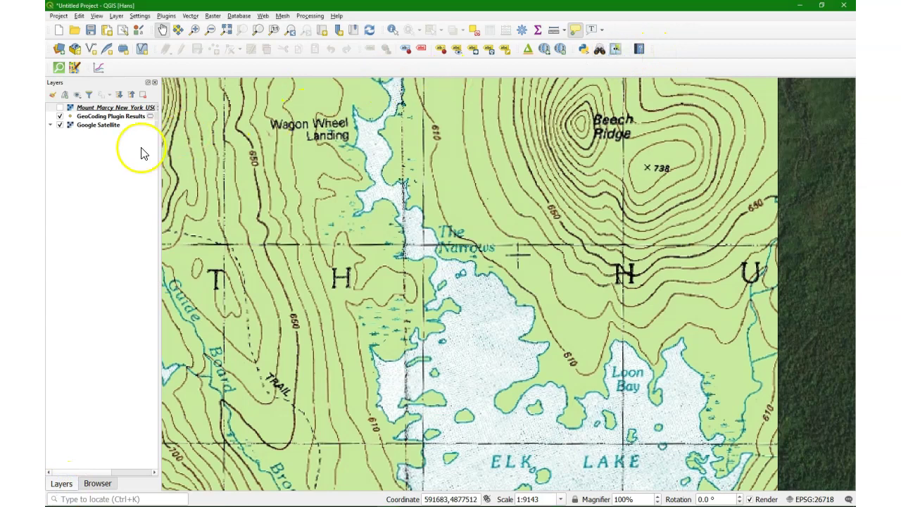
pyautogui.click(60, 107)
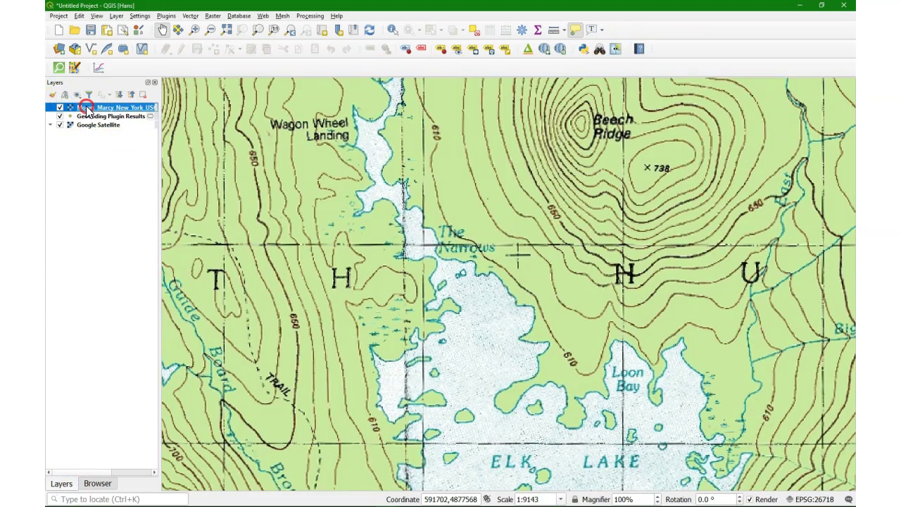
pyautogui.rightClick(86, 107)
pyautogui.click(102, 115)
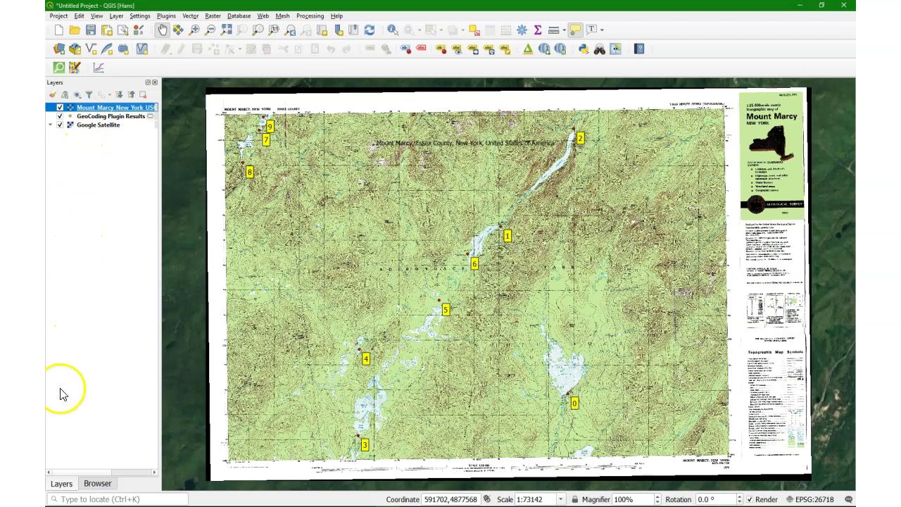
pyautogui.click(69, 486)
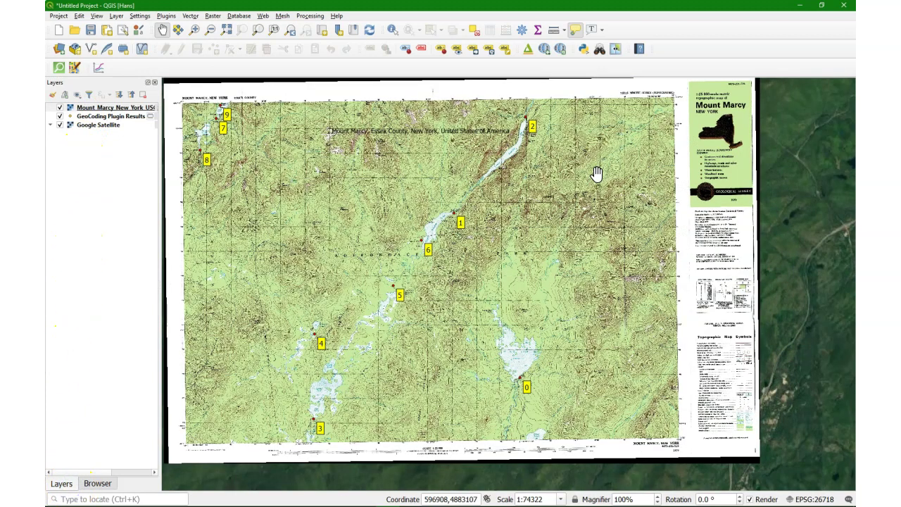